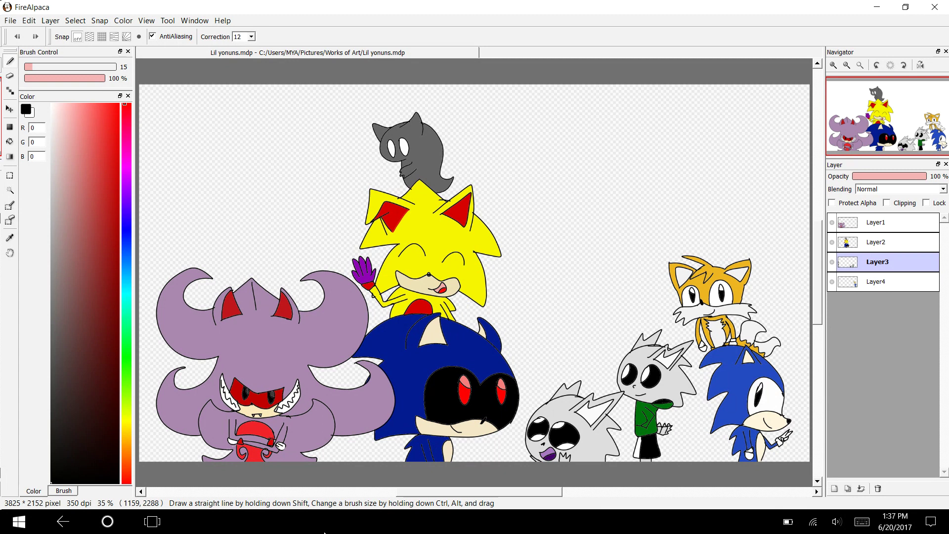
# - Check what Layer3 contains by toggling its visibility off and back on
pyautogui.click(887, 281)
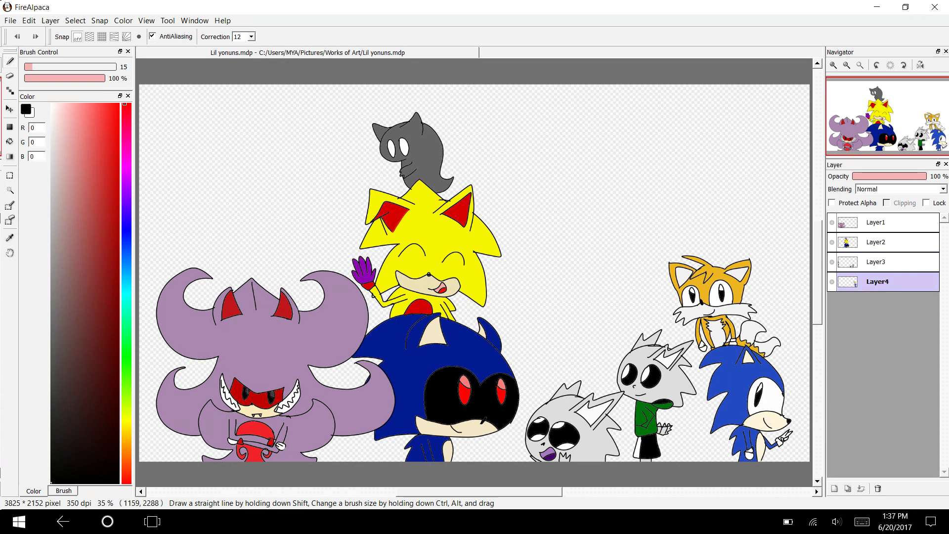
pyautogui.click(887, 262)
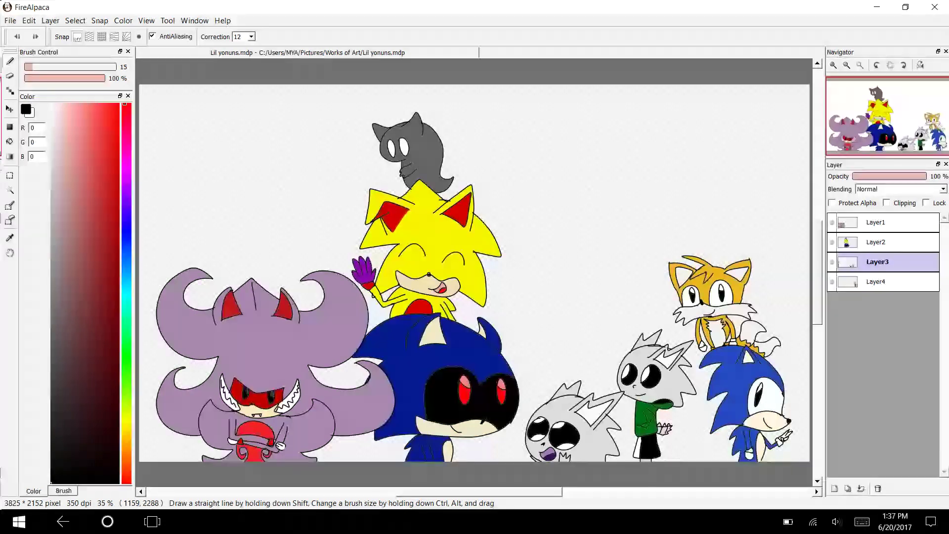
pyautogui.click(832, 262)
pyautogui.click(832, 262)
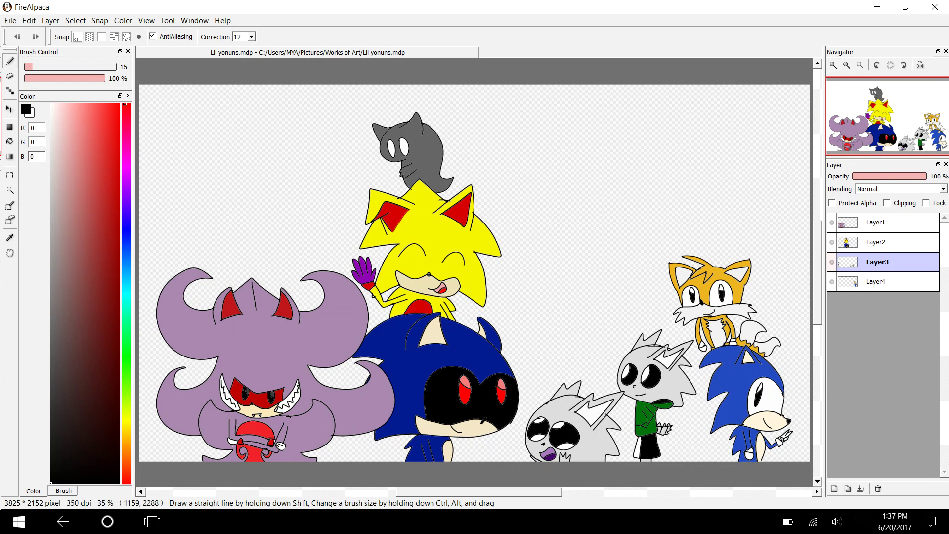
pyautogui.moveTo(479, 492)
pyautogui.mouseDown()
pyautogui.moveTo(451, 492)
pyautogui.moveTo(491, 492)
pyautogui.moveTo(482, 491)
pyautogui.mouseUp()
pyautogui.hscroll(-2, 475, 272)
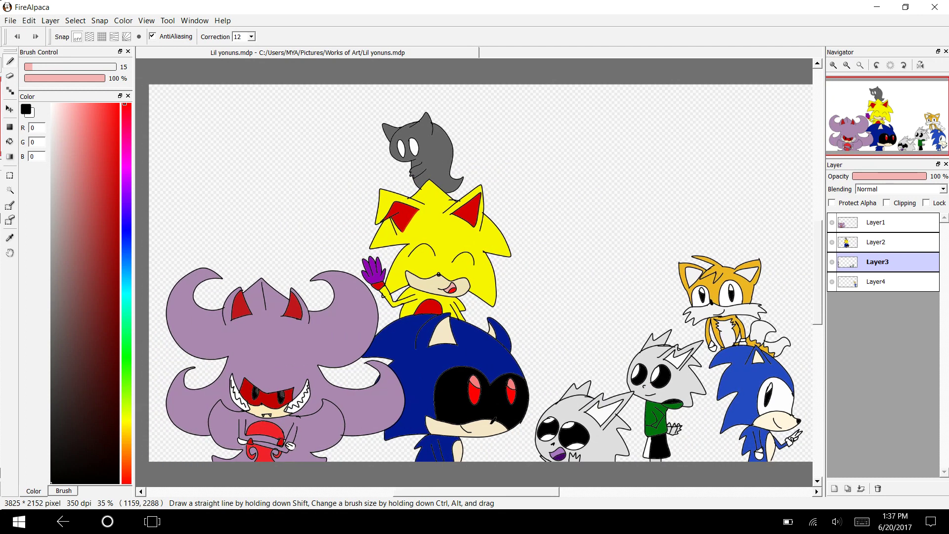
# - On Layer2, sketch a skull's head outline behind the purple character's hair at the canvas's left edge, using a size 5 black brush
pyautogui.click(834, 65)
pyautogui.moveTo(885, 115); pyautogui.dragTo(837, 139)
pyautogui.click(887, 282)
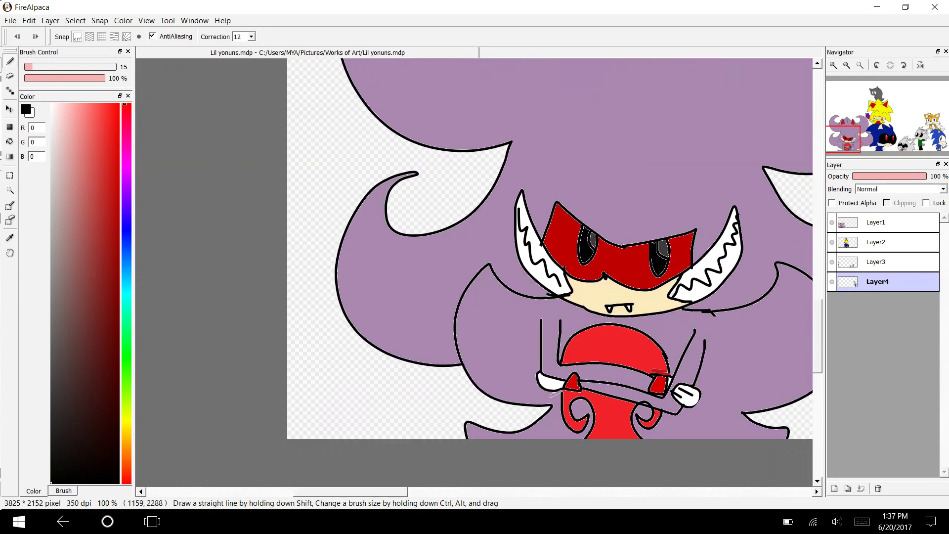
pyautogui.click(888, 242)
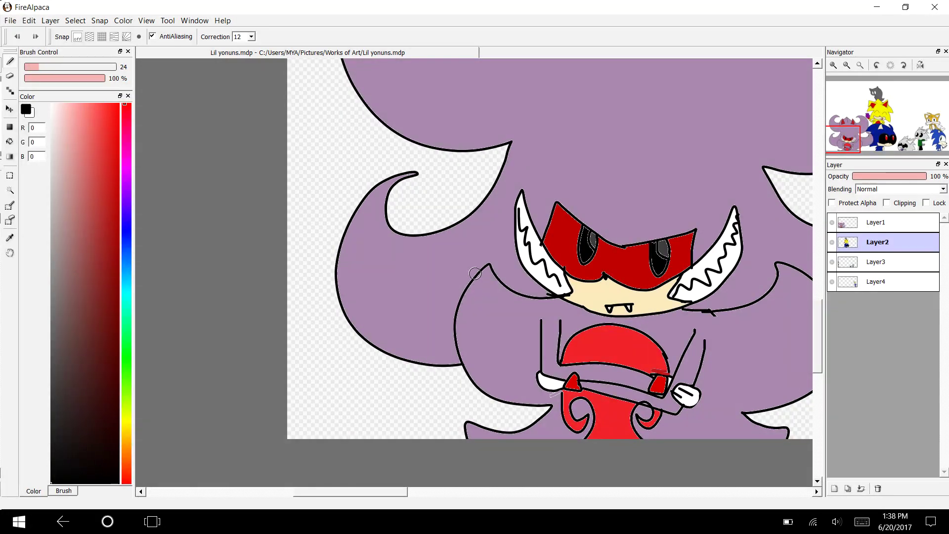
pyautogui.press('[')
pyautogui.press('[')
pyautogui.scroll(10, 474, 272)
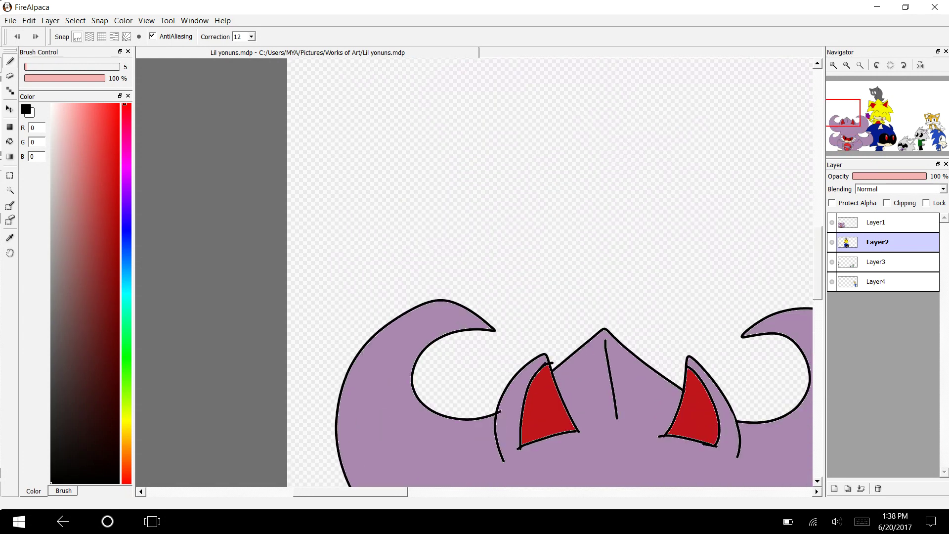
pyautogui.scroll(-5, 475, 271)
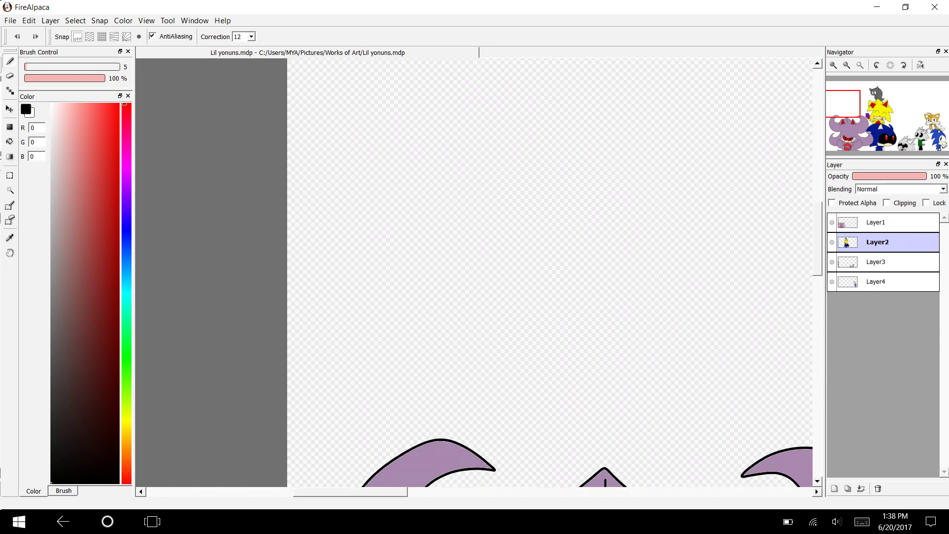
pyautogui.scroll(-6, 549, 272)
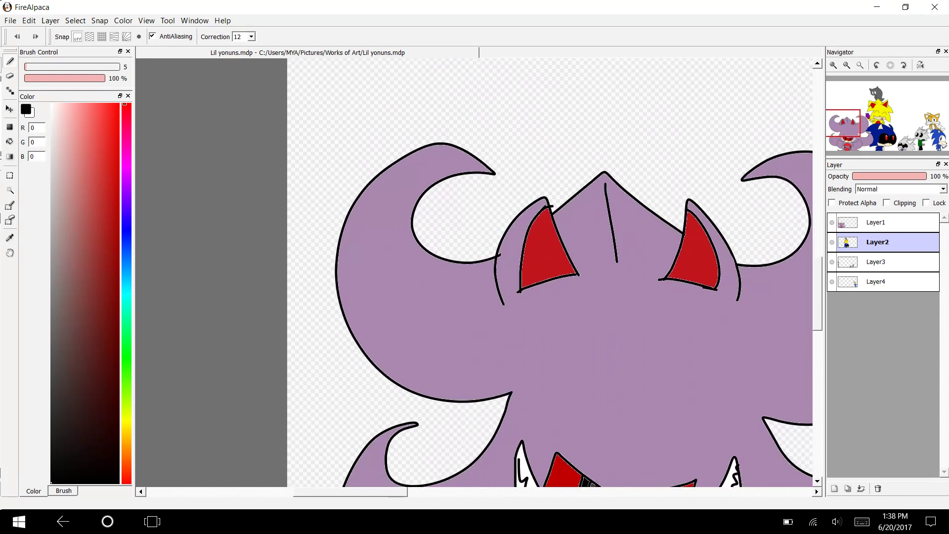
pyautogui.moveTo(338, 201); pyautogui.dragTo(288, 230)
pyautogui.moveTo(288, 395); pyautogui.dragTo(340, 417)
pyautogui.moveTo(489, 272); pyautogui.dragTo(491, 316)
pyautogui.moveTo(343, 184); pyautogui.dragTo(307, 214)
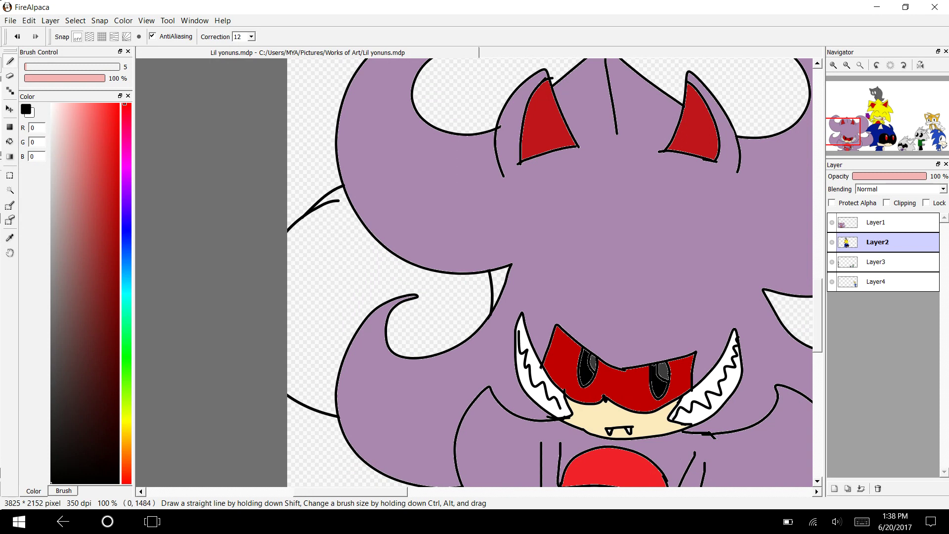
# - Draw the skull's face between the purple hair curls: two eye sockets, an oval pupil, a small nose and a toothed grin
pyautogui.scroll(-3, 287, 232)
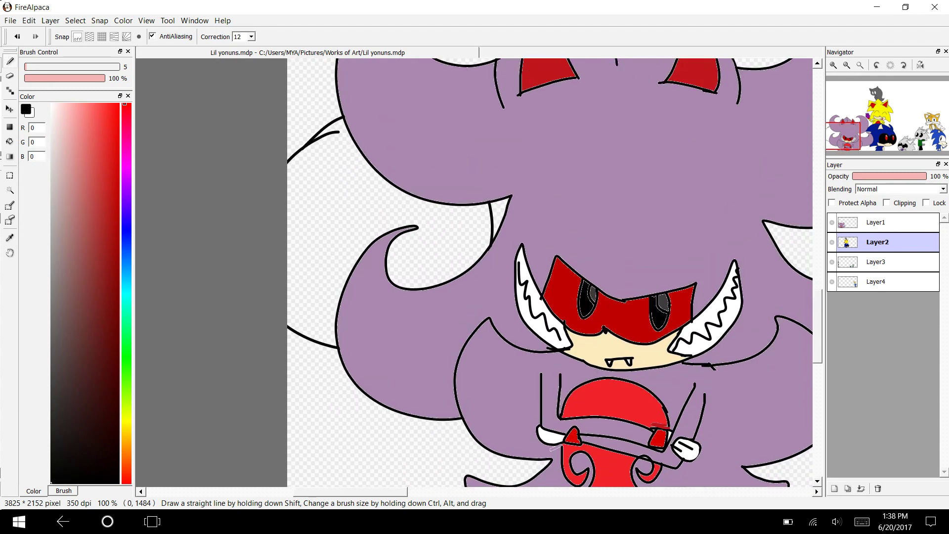
pyautogui.moveTo(299, 244)
pyautogui.mouseDown()
pyautogui.moveTo(379, 196)
pyautogui.moveTo(382, 240)
pyautogui.moveTo(297, 247)
pyautogui.mouseUp()
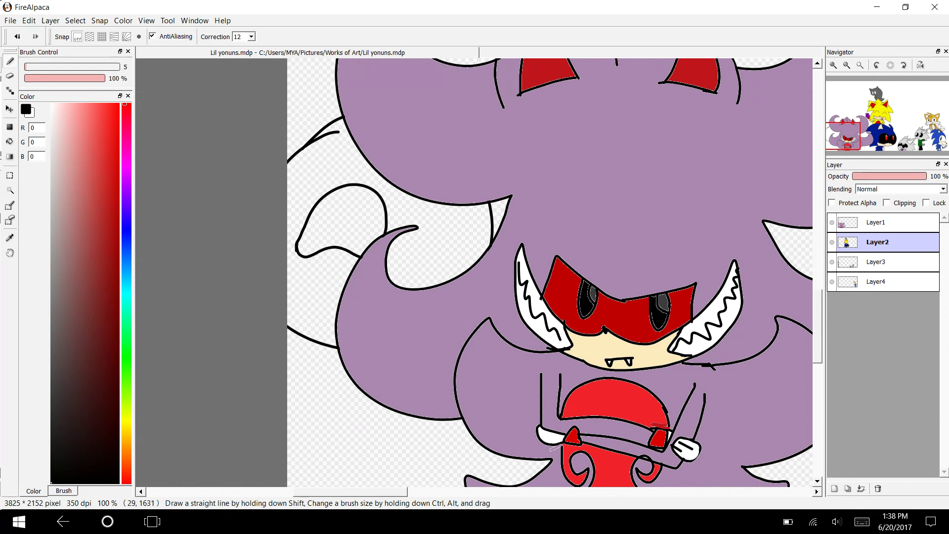
pyautogui.moveTo(457, 217)
pyautogui.mouseDown()
pyautogui.moveTo(401, 253)
pyautogui.moveTo(440, 247)
pyautogui.moveTo(457, 218)
pyautogui.mouseUp()
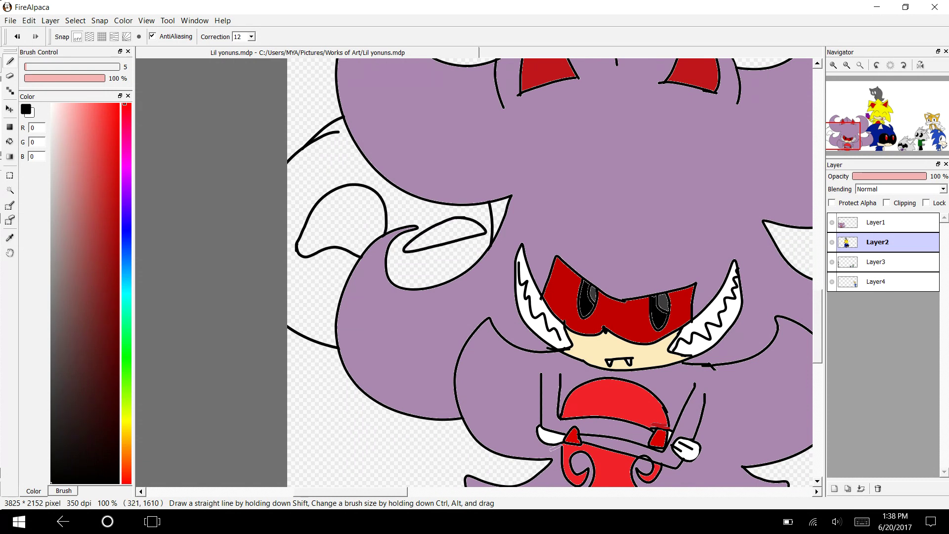
pyautogui.moveTo(399, 287)
pyautogui.mouseDown()
pyautogui.moveTo(431, 261)
pyautogui.moveTo(450, 281)
pyautogui.mouseUp()
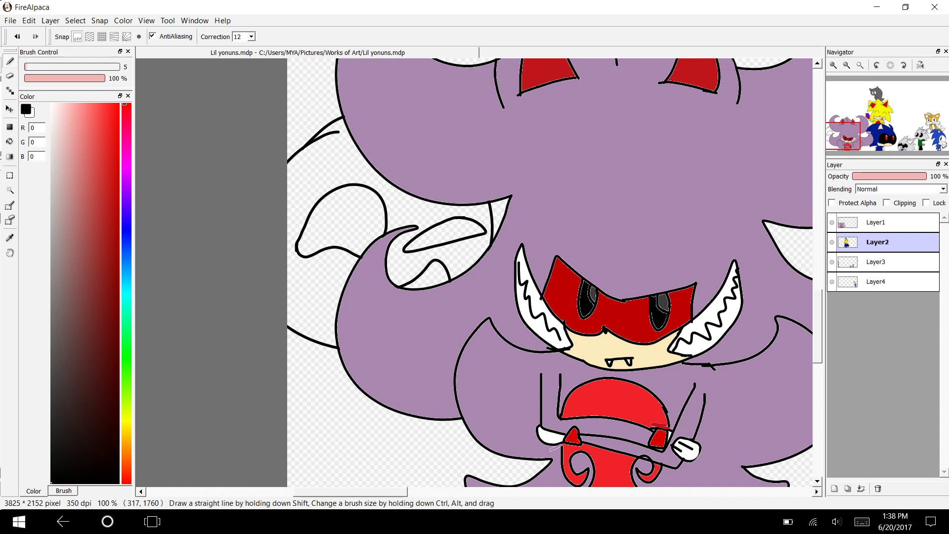
pyautogui.moveTo(339, 200)
pyautogui.mouseDown()
pyautogui.moveTo(353, 217)
pyautogui.moveTo(341, 197)
pyautogui.mouseUp()
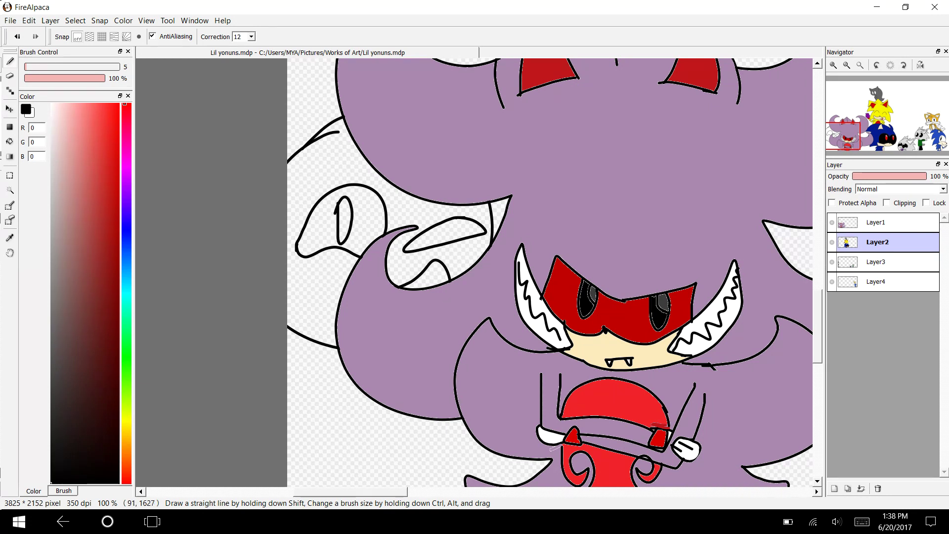
pyautogui.moveTo(432, 278)
pyautogui.mouseDown()
pyautogui.moveTo(439, 290)
pyautogui.moveTo(416, 289)
pyautogui.mouseUp()
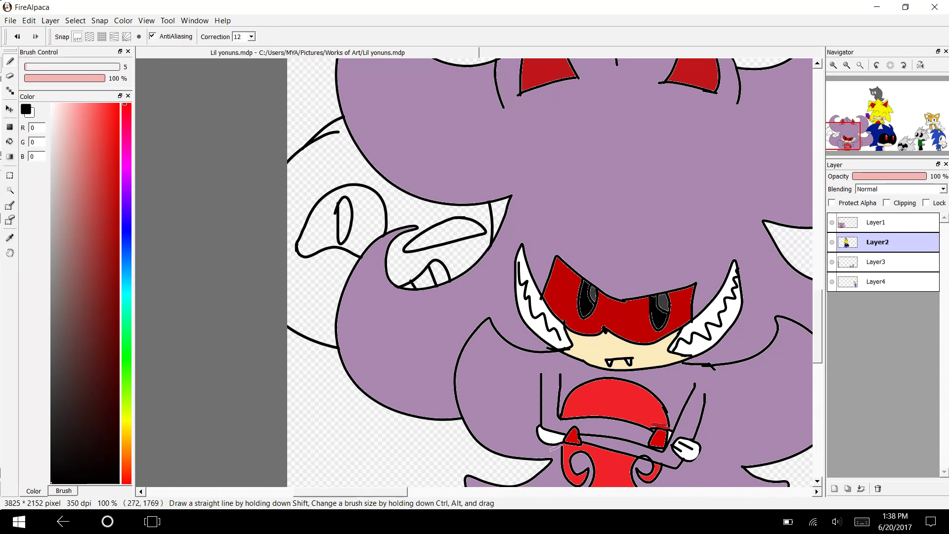
pyautogui.click(833, 64)
pyautogui.moveTo(350, 249); pyautogui.dragTo(344, 267)
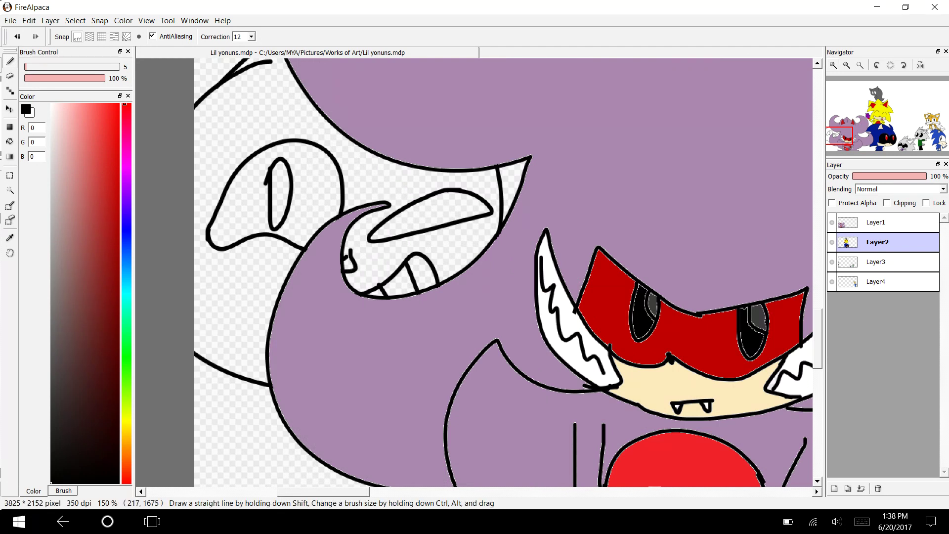
# - Fill both of the skull's eye sockets and its nose with black, leaving the oval pupil unfilled
pyautogui.click(9, 141)
pyautogui.click(323, 202)
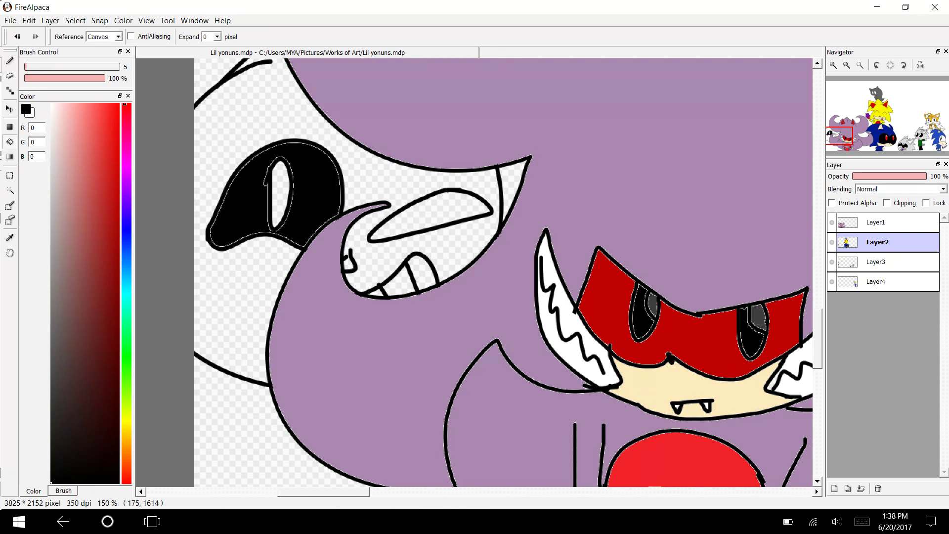
pyautogui.click(430, 218)
pyautogui.click(349, 262)
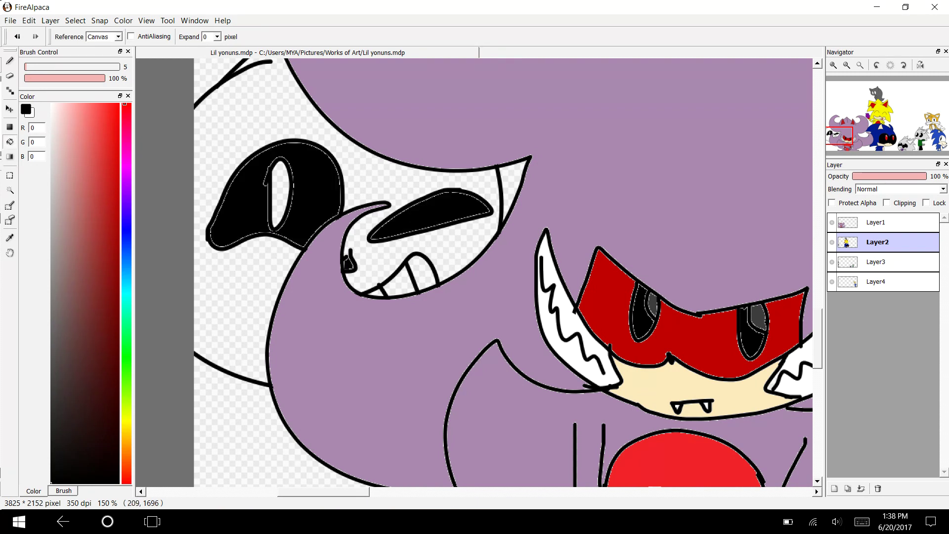
# - Redraw the skull's head and jaw curves closer to the face and erase the earlier outline strokes
pyautogui.moveTo(339, 491); pyautogui.dragTo(316, 491)
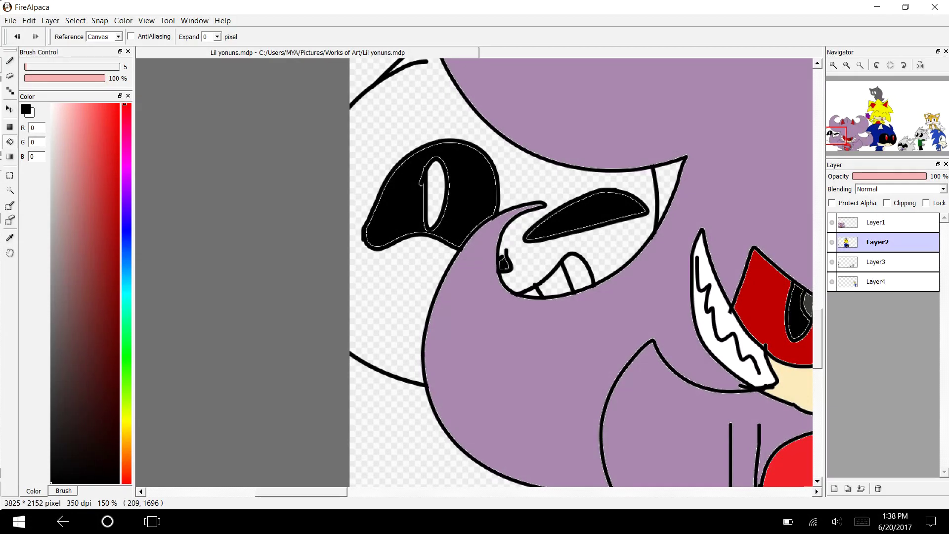
pyautogui.click(9, 61)
pyautogui.moveTo(430, 300)
pyautogui.mouseDown()
pyautogui.moveTo(412, 306)
pyautogui.moveTo(423, 349)
pyautogui.mouseUp()
pyautogui.hotkey('ctrl', 'z')
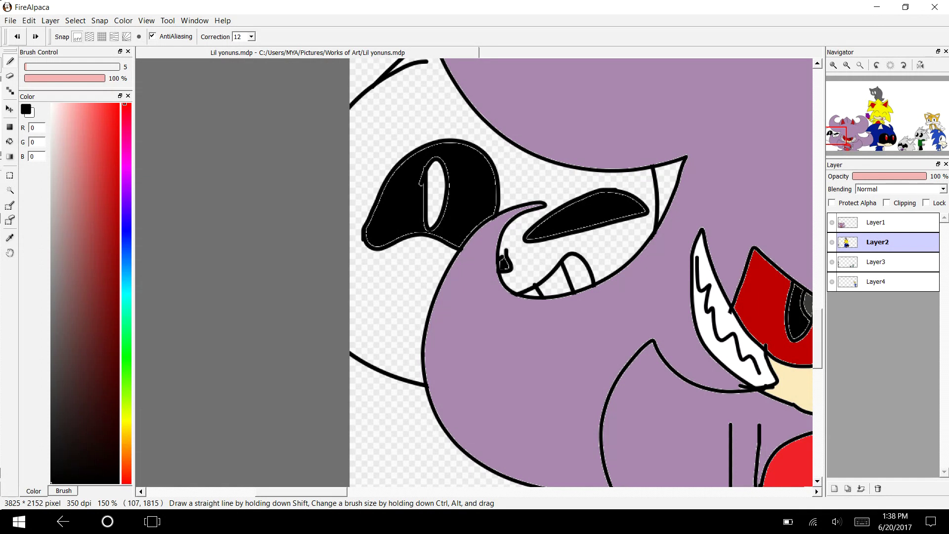
pyautogui.moveTo(451, 77)
pyautogui.mouseDown()
pyautogui.moveTo(426, 78)
pyautogui.moveTo(349, 129)
pyautogui.mouseUp()
pyautogui.moveTo(349, 293)
pyautogui.mouseDown()
pyautogui.moveTo(367, 318)
pyautogui.moveTo(422, 352)
pyautogui.mouseUp()
pyautogui.press('e')
pyautogui.moveTo(359, 345)
pyautogui.mouseDown()
pyautogui.moveTo(394, 392)
pyautogui.moveTo(329, 344)
pyautogui.moveTo(393, 373)
pyautogui.moveTo(355, 355)
pyautogui.moveTo(405, 394)
pyautogui.mouseUp()
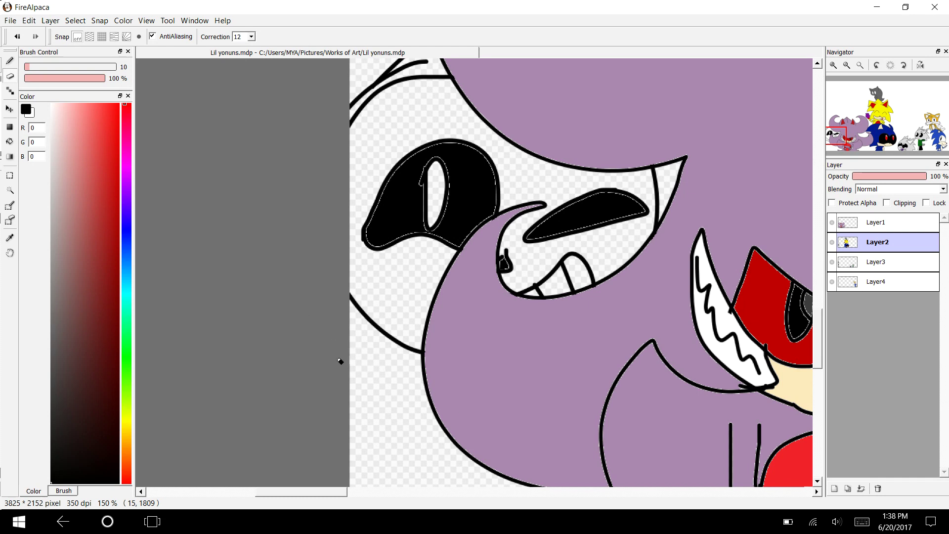
pyautogui.scroll(3, 402, 392)
pyautogui.moveTo(407, 224)
pyautogui.mouseDown()
pyautogui.moveTo(451, 221)
pyautogui.moveTo(331, 307)
pyautogui.moveTo(451, 228)
pyautogui.moveTo(444, 233)
pyautogui.moveTo(437, 210)
pyautogui.moveTo(403, 227)
pyautogui.moveTo(402, 242)
pyautogui.moveTo(367, 200)
pyautogui.mouseUp()
# - Draw a bumpy, fluffy collar below the skull's face and erase the jaw line running through it
pyautogui.moveTo(818, 322)
pyautogui.mouseDown()
pyautogui.moveTo(829, 371)
pyautogui.moveTo(819, 339)
pyautogui.mouseUp()
pyautogui.press('b')
pyautogui.moveTo(357, 290); pyautogui.dragTo(382, 302)
pyautogui.click(357, 337)
pyautogui.moveTo(356, 379)
pyautogui.mouseDown()
pyautogui.moveTo(398, 367)
pyautogui.moveTo(440, 405)
pyautogui.mouseUp()
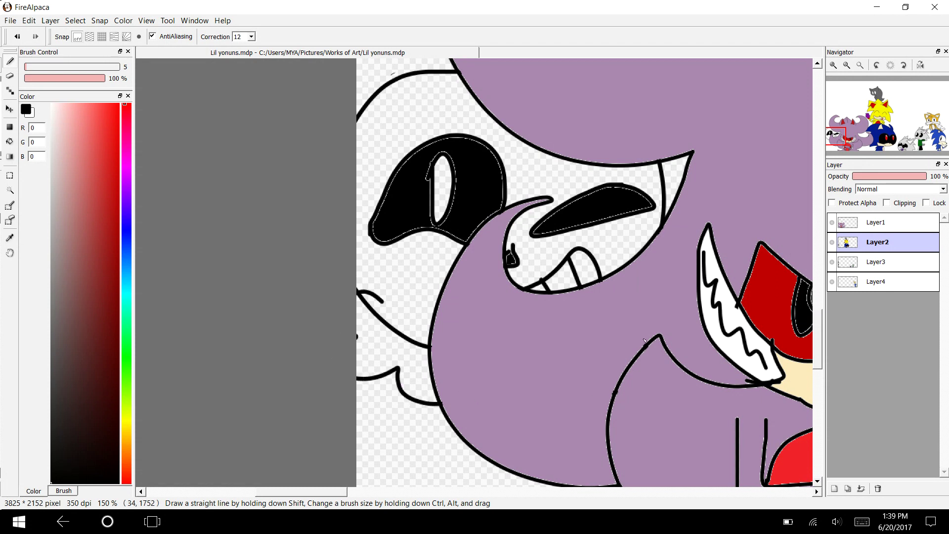
pyautogui.moveTo(358, 292)
pyautogui.mouseDown()
pyautogui.moveTo(431, 328)
pyautogui.moveTo(389, 325)
pyautogui.moveTo(372, 307)
pyautogui.moveTo(432, 352)
pyautogui.moveTo(368, 306)
pyautogui.moveTo(412, 336)
pyautogui.mouseUp()
pyautogui.press('e')
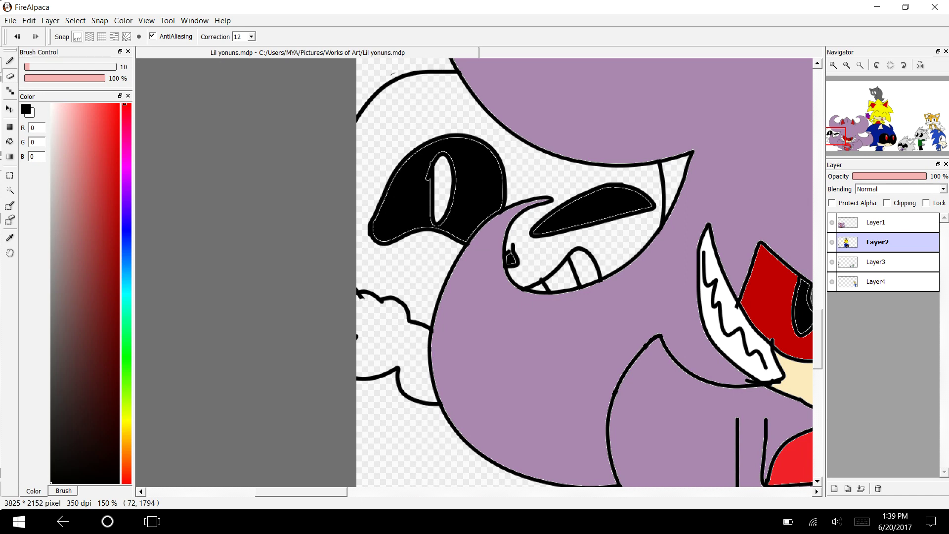
# - Outline the skeleton's jacket sides and hem below the collar, with short leg lines down to the canvas's lower edge
pyautogui.scroll(-5, 412, 336)
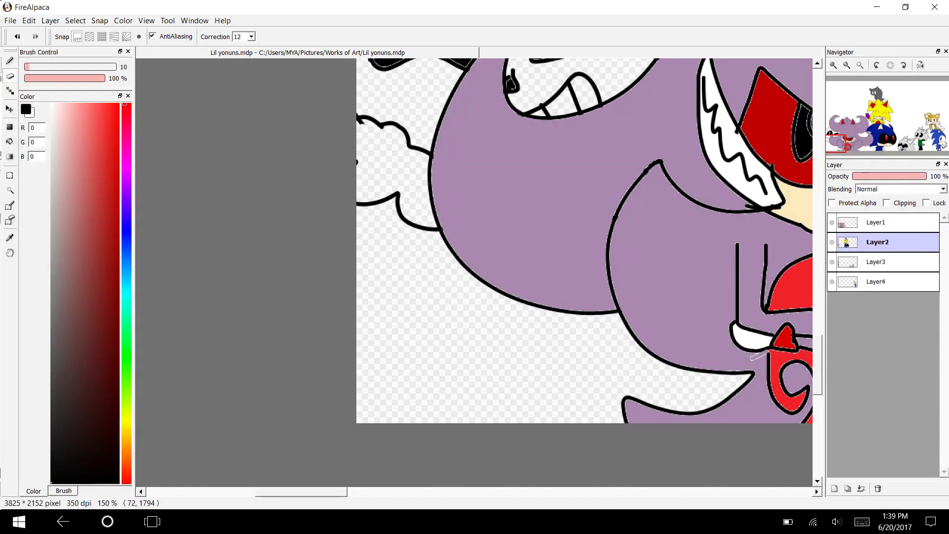
pyautogui.click(367, 203)
pyautogui.press('b')
pyautogui.moveTo(366, 198); pyautogui.dragTo(354, 422)
pyautogui.moveTo(585, 314)
pyautogui.mouseDown()
pyautogui.moveTo(608, 391)
pyautogui.moveTo(369, 393)
pyautogui.mouseUp()
pyautogui.moveTo(579, 398); pyautogui.dragTo(571, 464)
pyautogui.moveTo(371, 396)
pyautogui.mouseDown()
pyautogui.moveTo(381, 430)
pyautogui.moveTo(333, 390)
pyautogui.moveTo(335, 381)
pyautogui.mouseUp()
pyautogui.click(17, 36)
# - Draw the jacket's sleeve with its cuff, the front opening line and a curved pocket edge
pyautogui.moveTo(407, 224); pyautogui.dragTo(424, 361)
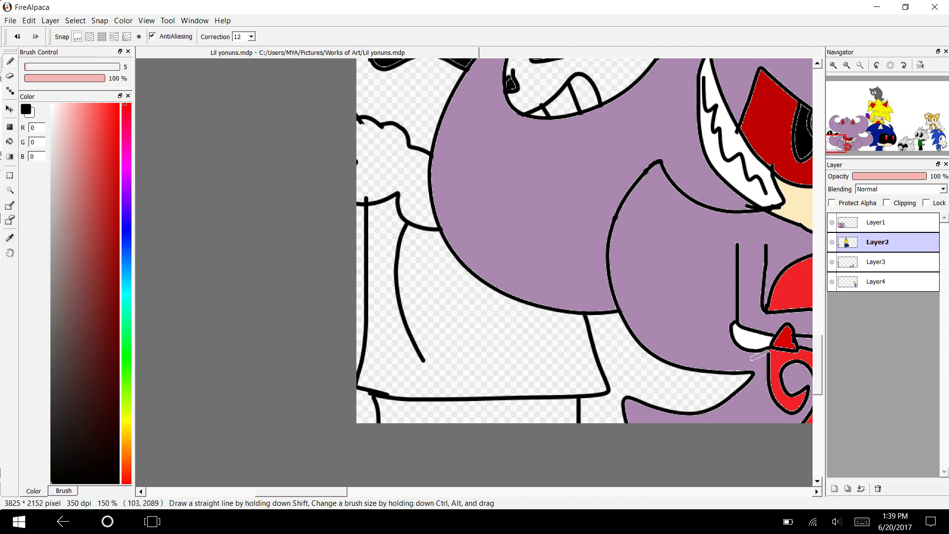
pyautogui.moveTo(357, 334)
pyautogui.mouseDown()
pyautogui.moveTo(393, 375)
pyautogui.moveTo(431, 358)
pyautogui.mouseUp()
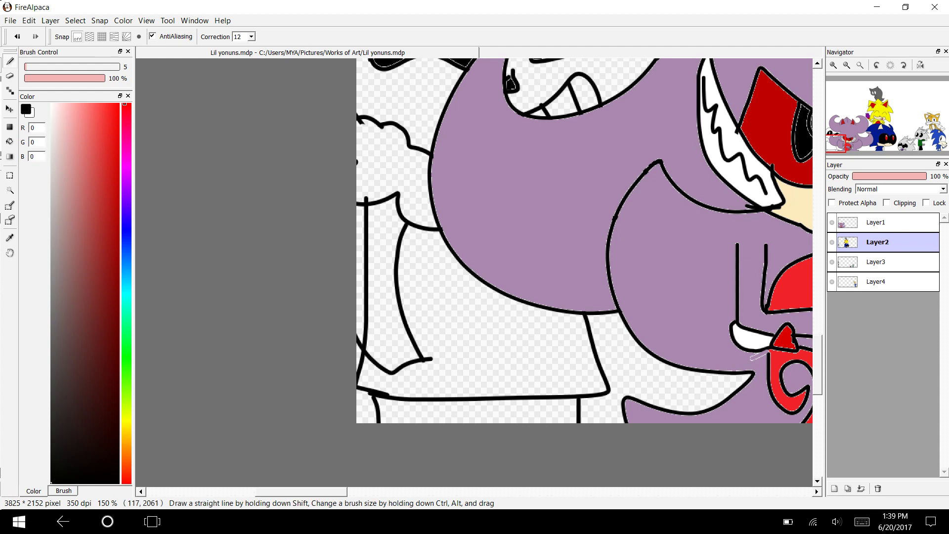
pyautogui.moveTo(480, 281); pyautogui.dragTo(472, 394)
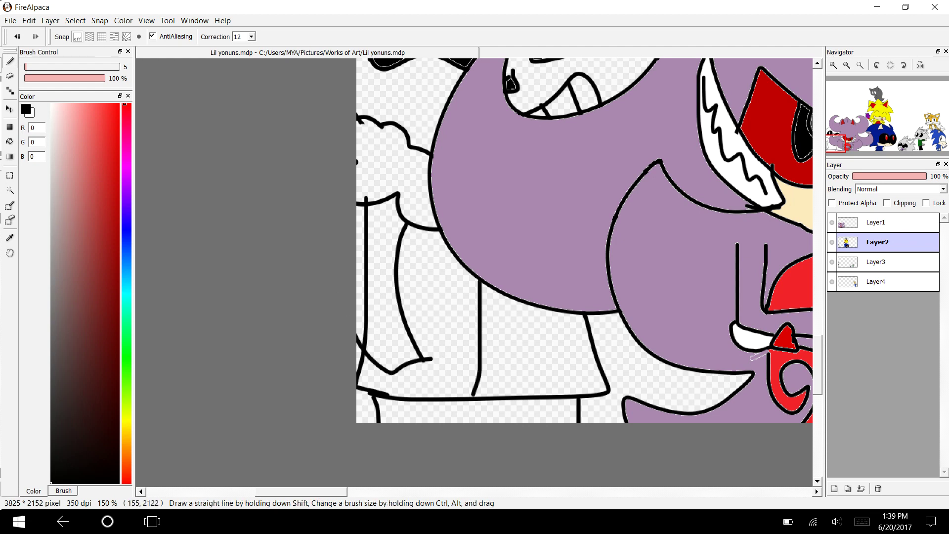
pyautogui.moveTo(509, 345)
pyautogui.mouseDown()
pyautogui.moveTo(564, 364)
pyautogui.moveTo(571, 384)
pyautogui.mouseUp()
# - Erase the jacket's side line where it runs through the sleeve
pyautogui.moveTo(817, 364)
pyautogui.mouseDown()
pyautogui.moveTo(818, 345)
pyautogui.moveTo(817, 354)
pyautogui.mouseUp()
pyautogui.click(10, 76)
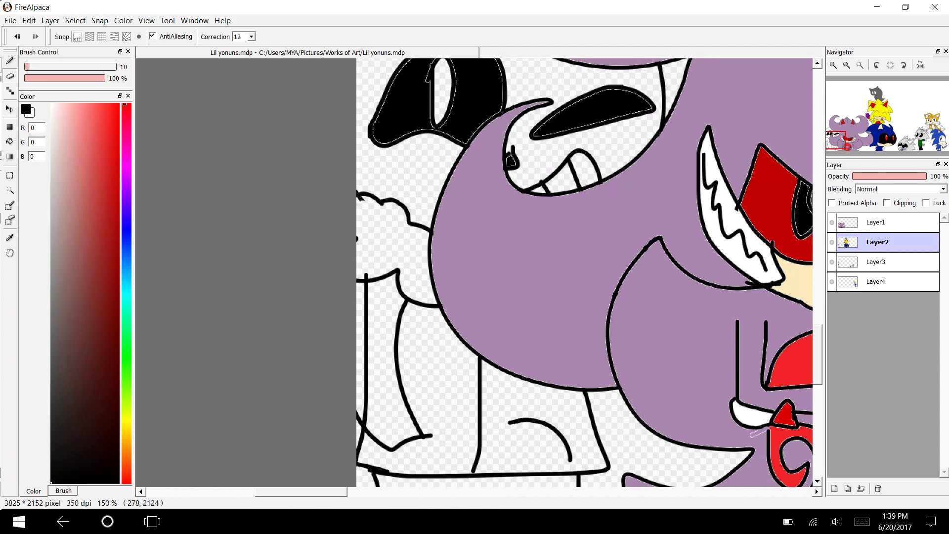
pyautogui.moveTo(367, 321)
pyautogui.mouseDown()
pyautogui.moveTo(372, 403)
pyautogui.moveTo(361, 345)
pyautogui.moveTo(381, 422)
pyautogui.moveTo(338, 381)
pyautogui.moveTo(370, 424)
pyautogui.moveTo(354, 333)
pyautogui.moveTo(381, 370)
pyautogui.moveTo(370, 301)
pyautogui.moveTo(350, 355)
pyautogui.moveTo(374, 304)
pyautogui.moveTo(362, 356)
pyautogui.moveTo(376, 299)
pyautogui.moveTo(347, 316)
pyautogui.moveTo(384, 285)
pyautogui.moveTo(349, 303)
pyautogui.mouseUp()
# - Erase the skull's upper head curve and redraw it as a steeper arc from the purple hair to the canvas edge
pyautogui.scroll(4, 322, 319)
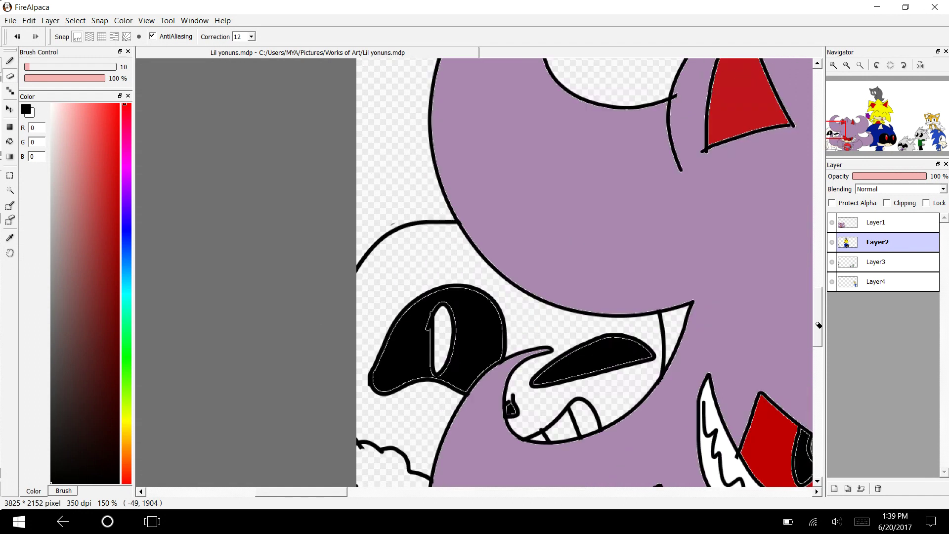
pyautogui.scroll(-1, 322, 319)
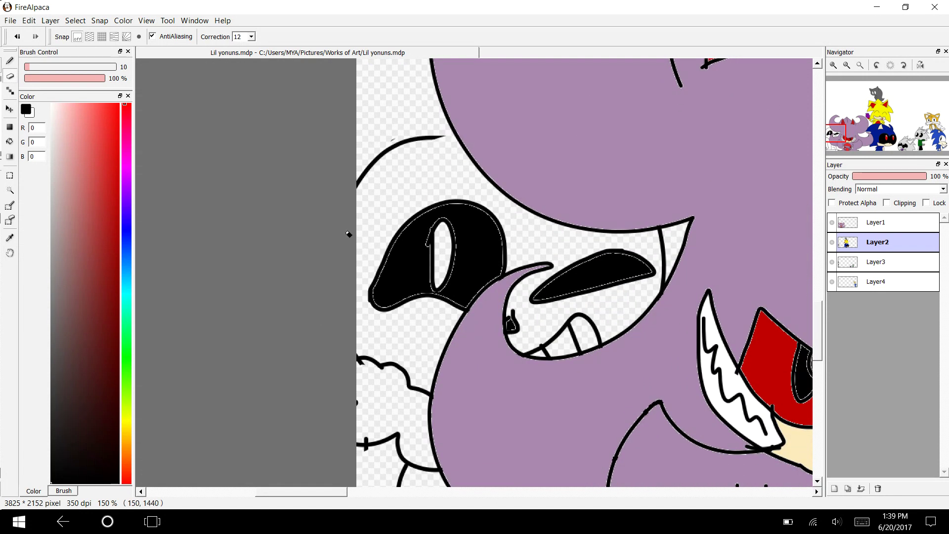
pyautogui.moveTo(445, 136)
pyautogui.mouseDown()
pyautogui.moveTo(389, 146)
pyautogui.moveTo(330, 222)
pyautogui.mouseUp()
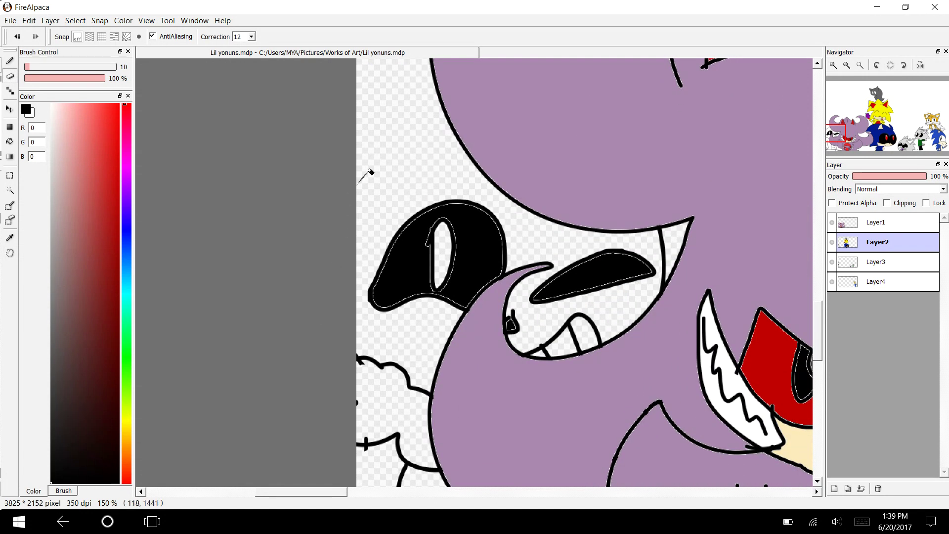
pyautogui.press('b')
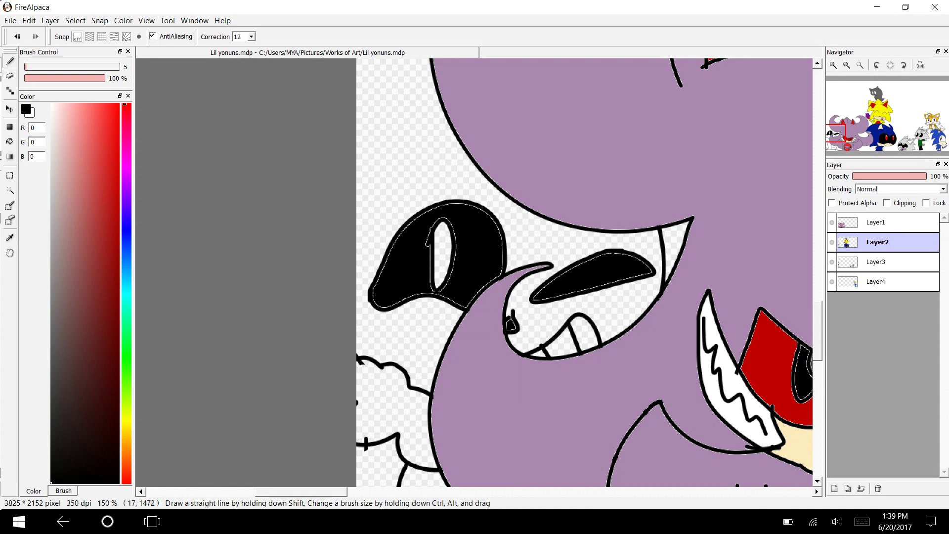
pyautogui.moveTo(465, 147)
pyautogui.mouseDown()
pyautogui.moveTo(405, 180)
pyautogui.moveTo(357, 260)
pyautogui.mouseUp()
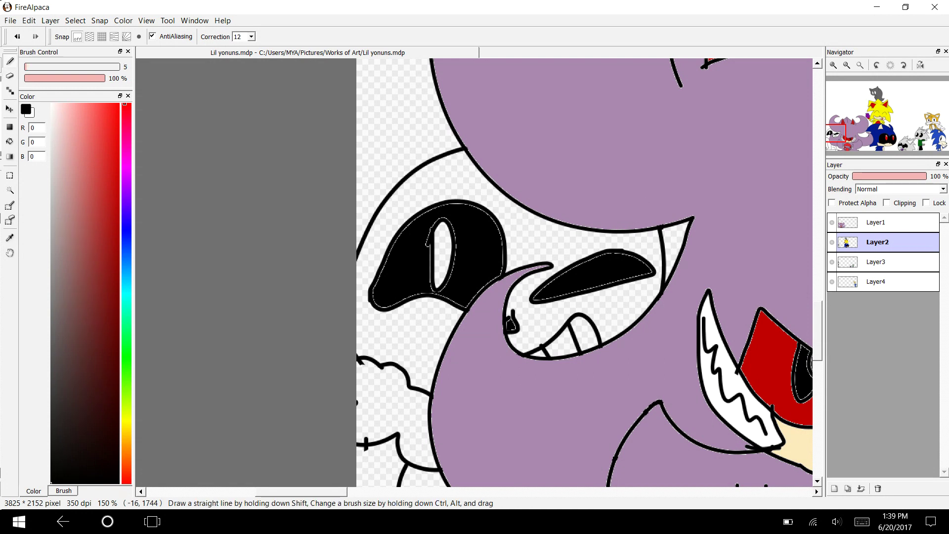
# - Draw two short curved lines joining the jacket's pocket edge to the purple hair above it
pyautogui.moveTo(301, 491); pyautogui.dragTo(361, 492)
pyautogui.moveTo(815, 343); pyautogui.dragTo(814, 301)
pyautogui.scroll(3, 813, 300)
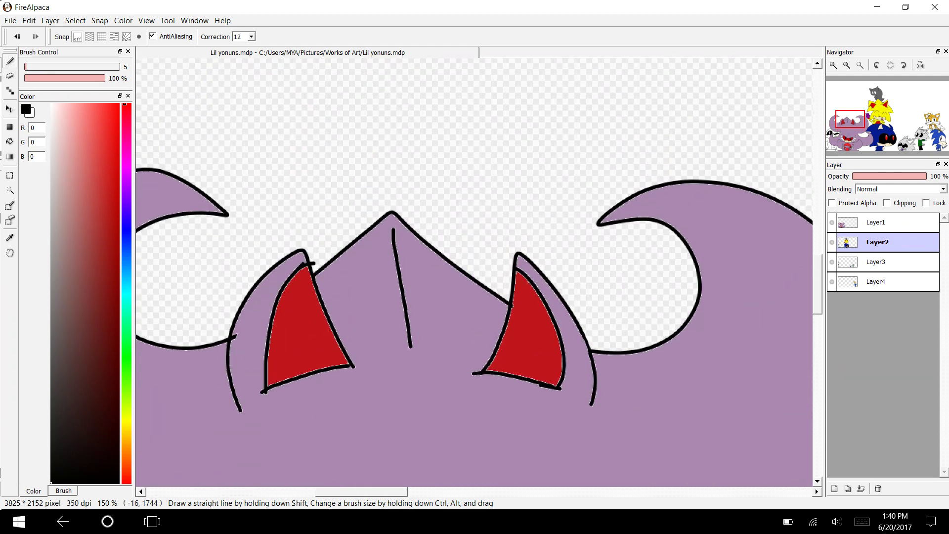
pyautogui.scroll(-10, 813, 300)
pyautogui.scroll(-5, 474, 272)
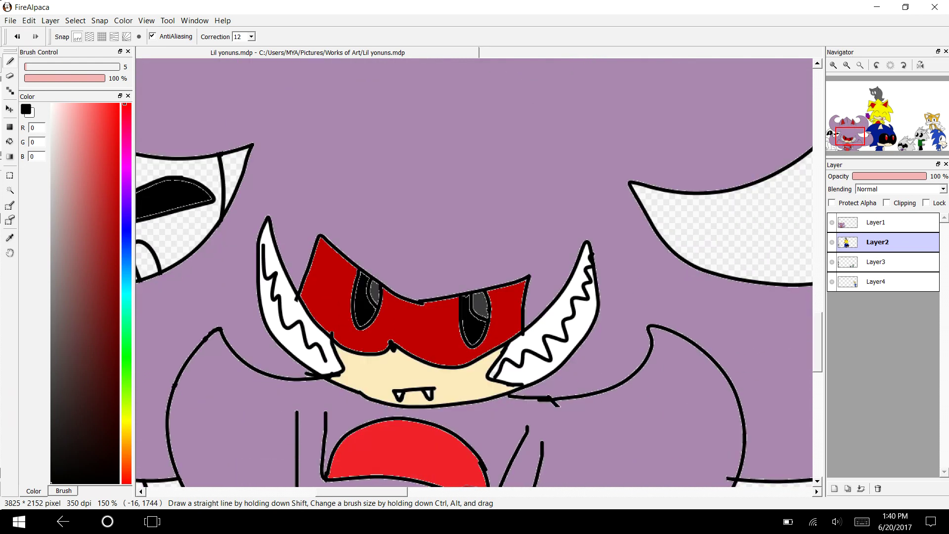
pyautogui.hscroll(-10, 474, 273)
pyautogui.scroll(-5, 598, 272)
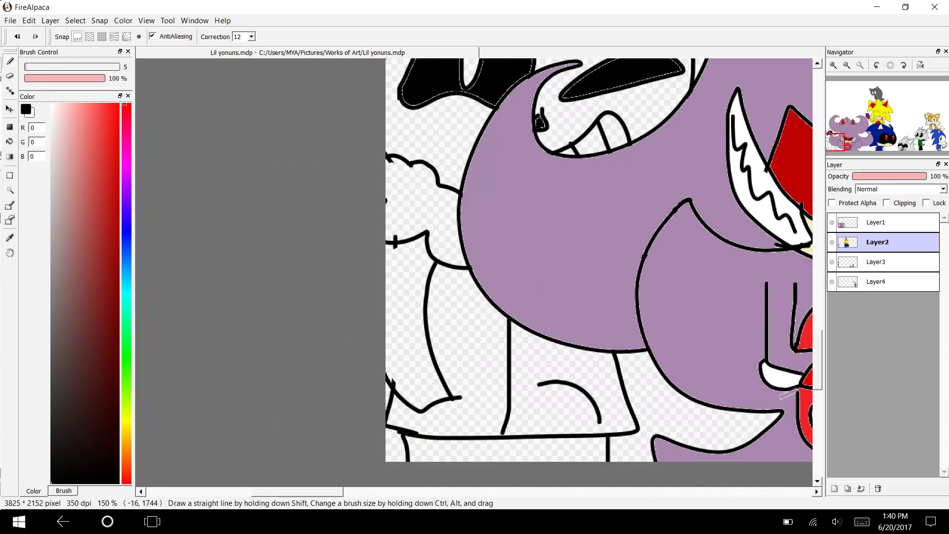
pyautogui.scroll(4, 598, 272)
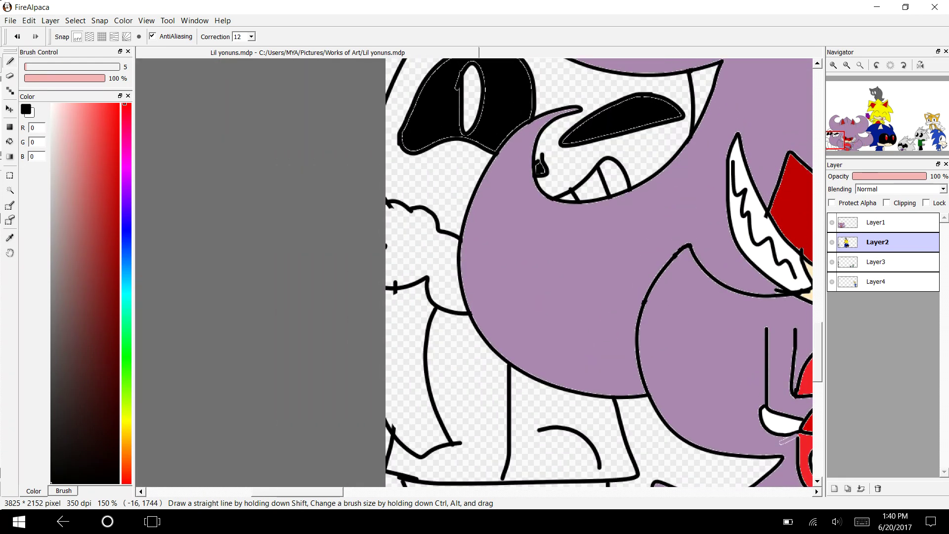
pyautogui.moveTo(548, 425); pyautogui.dragTo(562, 389)
pyautogui.moveTo(597, 453); pyautogui.dragTo(615, 399)
# - Fill the skeleton's skull with light grey, RGB 231, 231, 231
pyautogui.scroll(5, 598, 272)
pyautogui.scroll(-5, 599, 273)
pyautogui.scroll(2, 598, 272)
pyautogui.click(56, 168)
pyautogui.moveTo(56, 168); pyautogui.dragTo(51, 140)
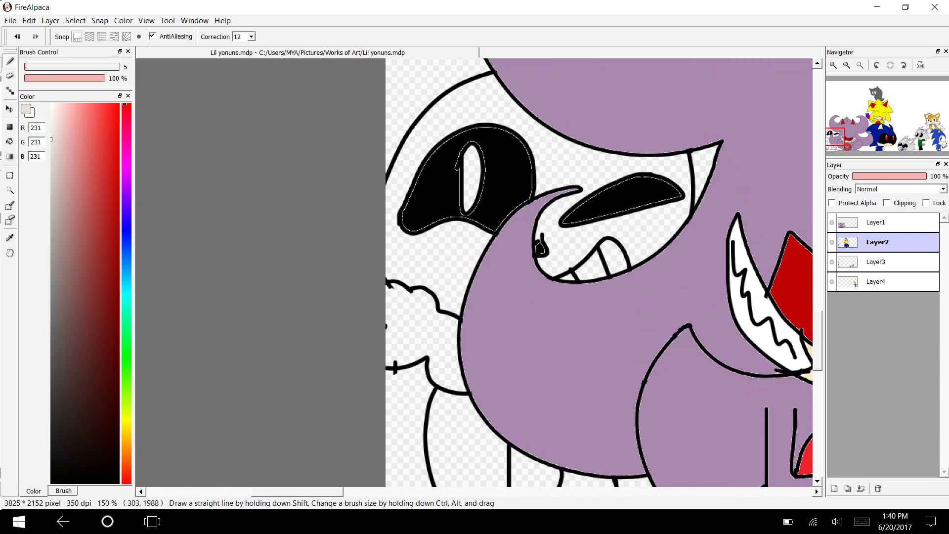
pyautogui.press('g')
pyautogui.click(566, 145)
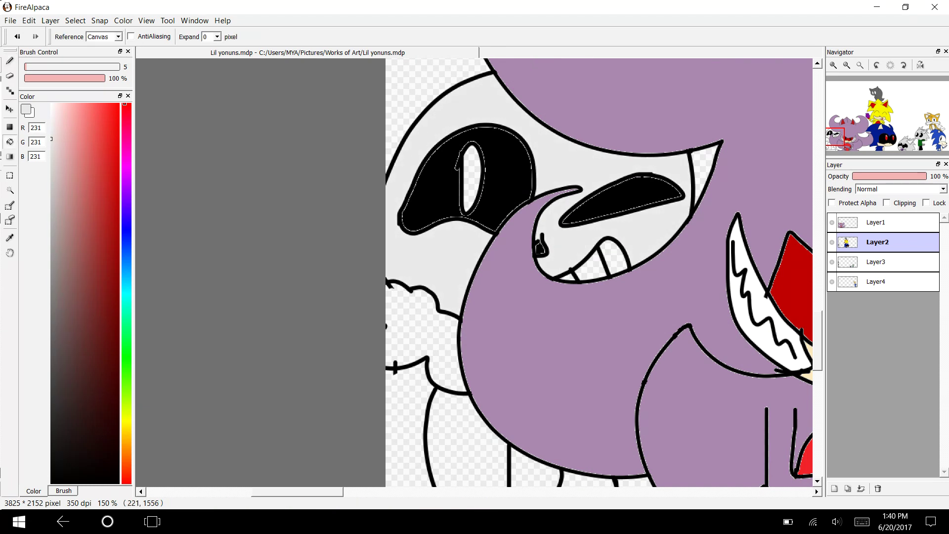
# - Fill the skeleton's trousers below the jacket hem with black
pyautogui.scroll(-5, 599, 273)
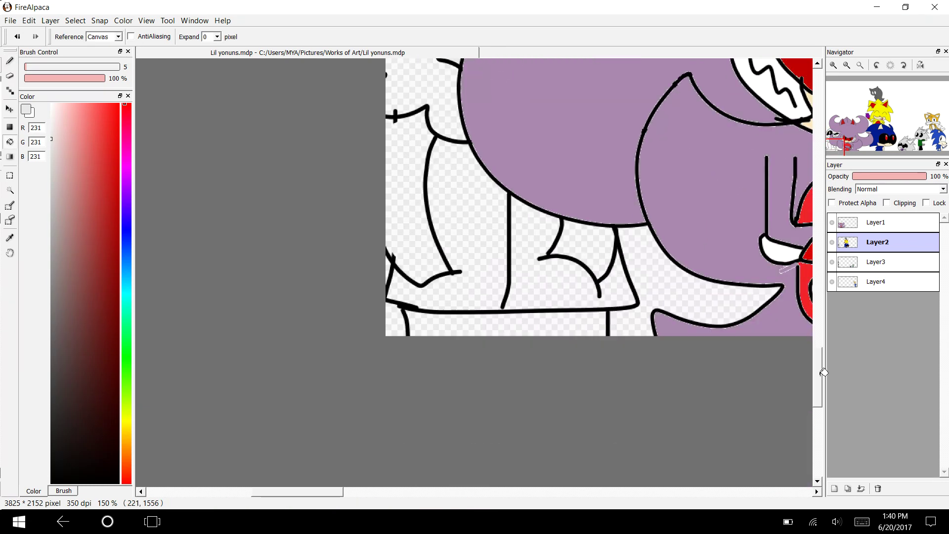
pyautogui.moveTo(55, 297); pyautogui.dragTo(51, 483)
pyautogui.click(470, 371)
# - Fill the skeleton's teeth with white, RGB 255, 255, 255
pyautogui.moveTo(817, 369); pyautogui.dragTo(817, 339)
pyautogui.click(64, 103)
pyautogui.click(51, 104)
pyautogui.click(616, 269)
pyautogui.click(591, 279)
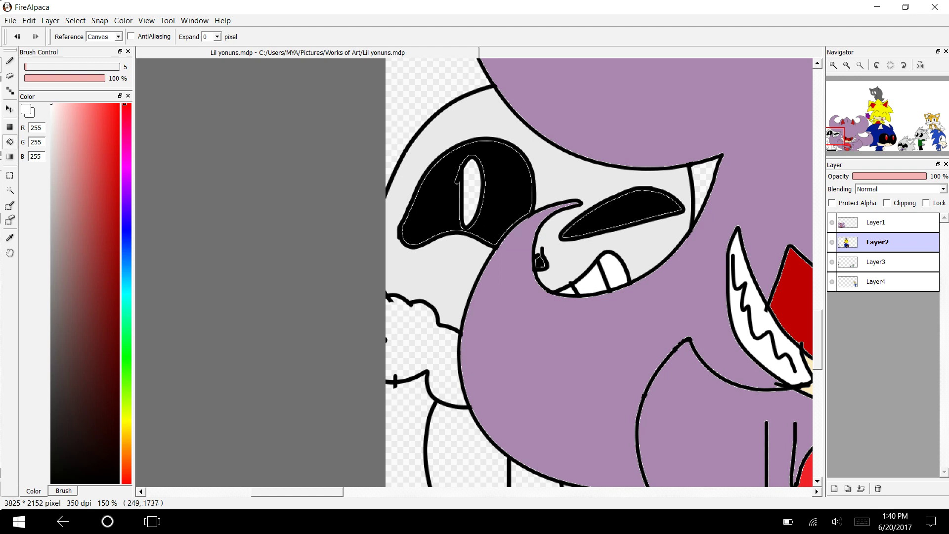
pyautogui.press('super+Tab')
pyautogui.click(840, 198)
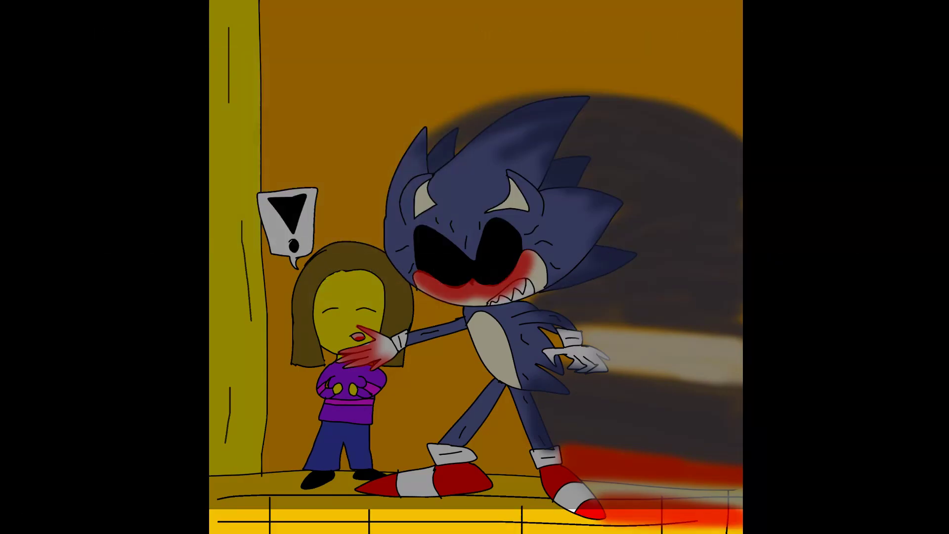
pyautogui.click(571, 316)
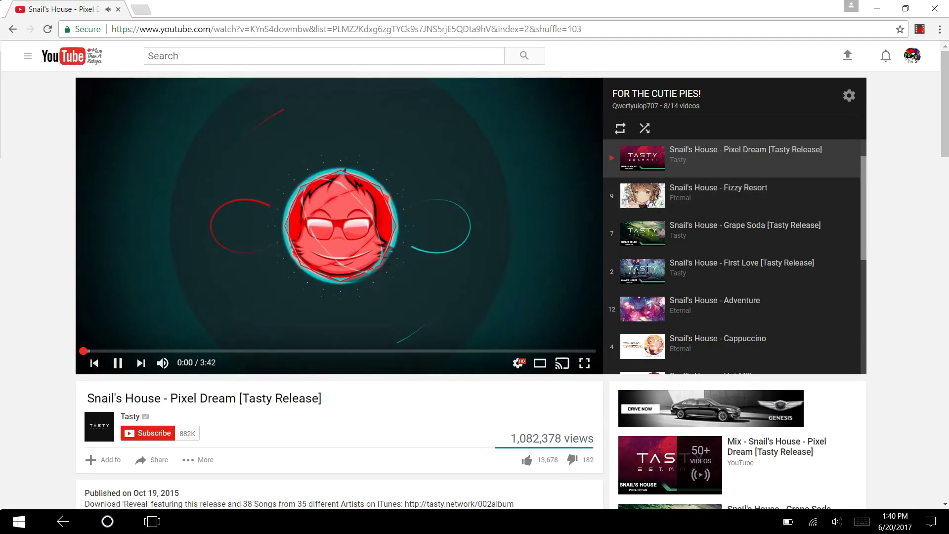
pyautogui.press('super+Tab')
pyautogui.click(622, 189)
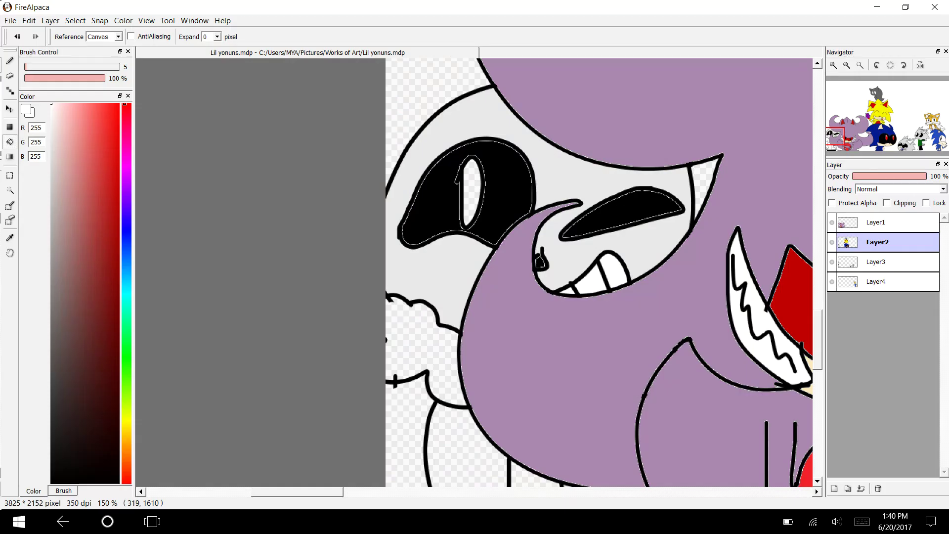
# - Fill the skeleton's narrow pupil and the jacket's fluffy collar with white
pyautogui.click(470, 193)
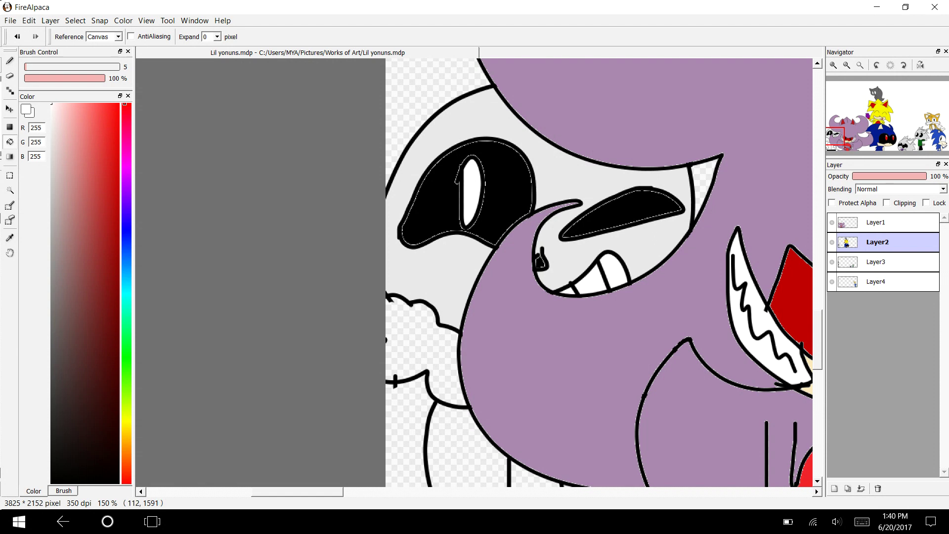
pyautogui.scroll(-5, 598, 272)
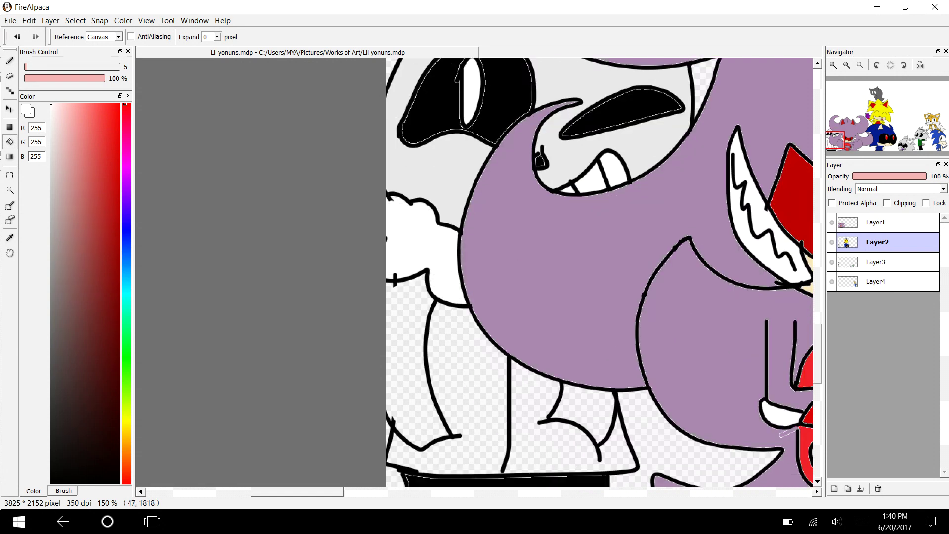
# - Fill the jacket's body, sleeve and pocket areas with blue, RGB 2, 24, 189
pyautogui.click(125, 238)
pyautogui.click(118, 201)
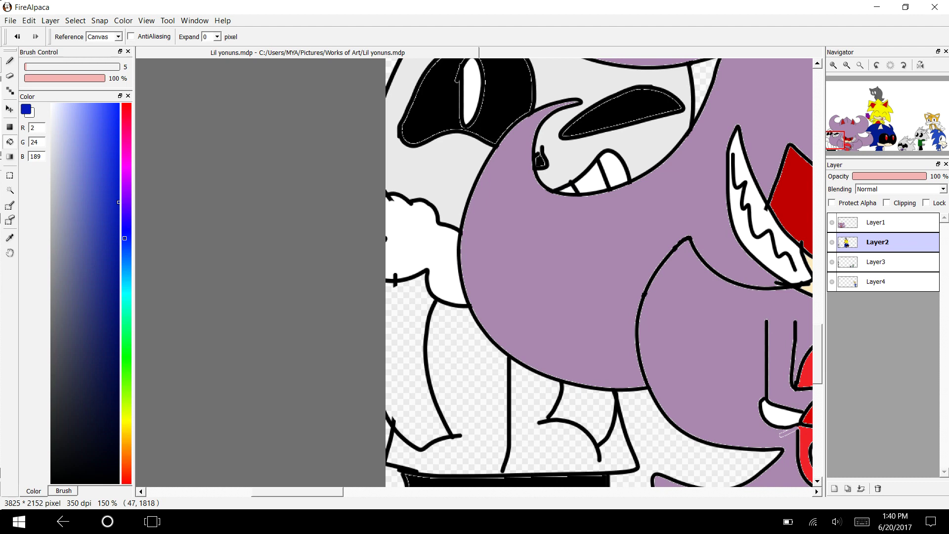
pyautogui.click(415, 327)
pyautogui.click(467, 366)
pyautogui.click(574, 414)
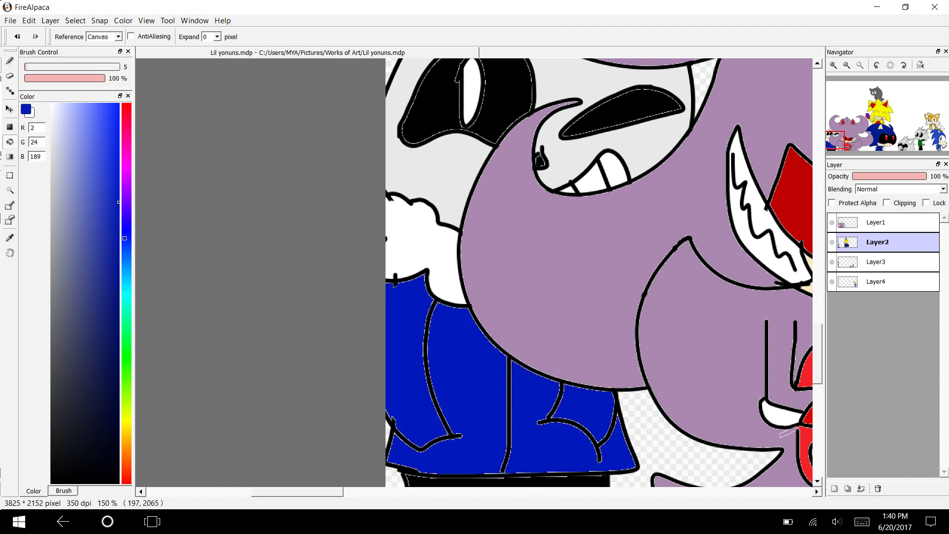
# - Examine the coloured skeleton and the area between the navy character and the grey characters
pyautogui.scroll(-8, 598, 272)
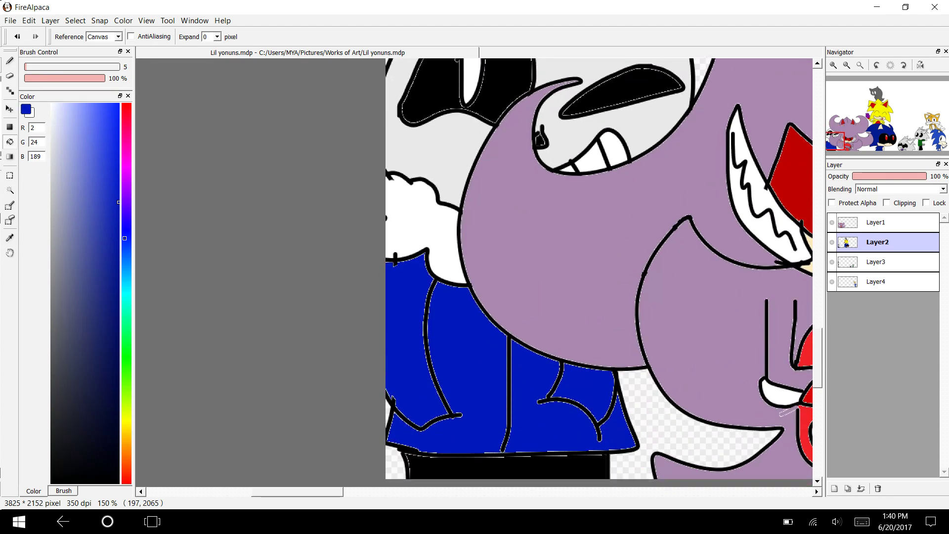
pyautogui.scroll(10, 599, 272)
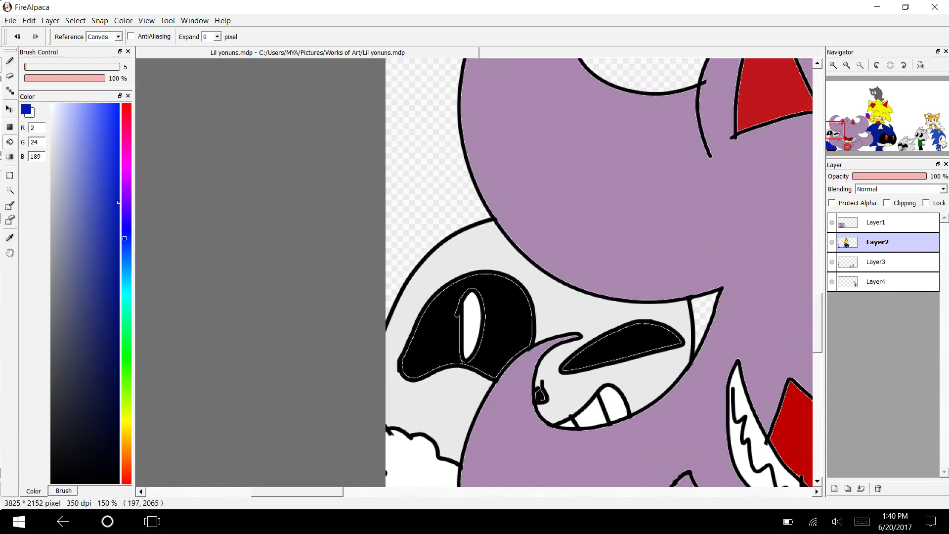
pyautogui.moveTo(298, 492); pyautogui.dragTo(456, 492)
pyautogui.hscroll(10, 474, 272)
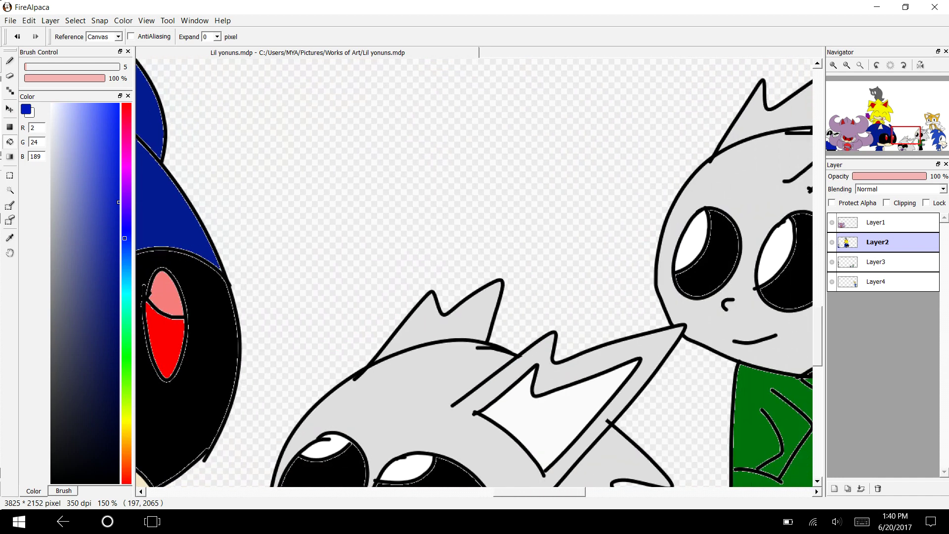
pyautogui.hscroll(3, 474, 272)
pyautogui.hscroll(-4, 474, 272)
pyautogui.hscroll(2, 474, 272)
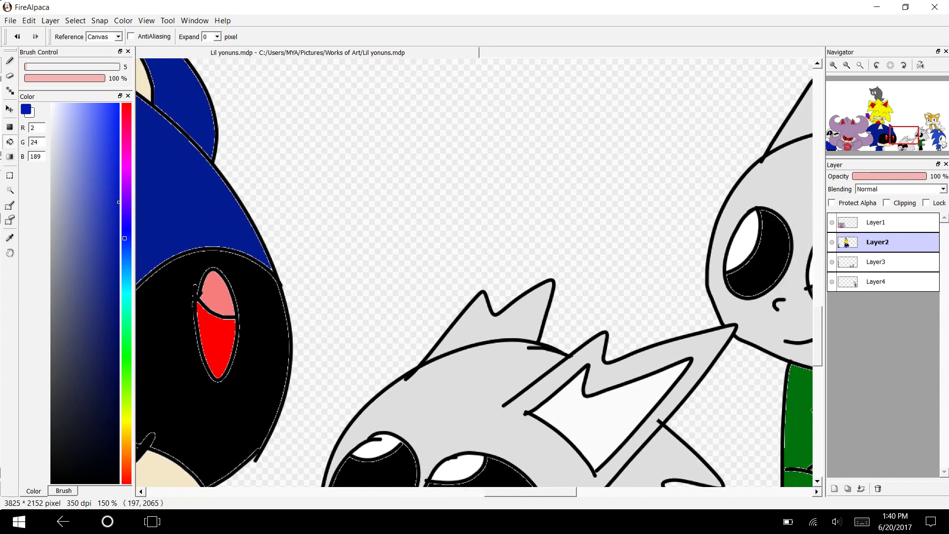
pyautogui.scroll(5, 474, 272)
pyautogui.scroll(-6, 474, 272)
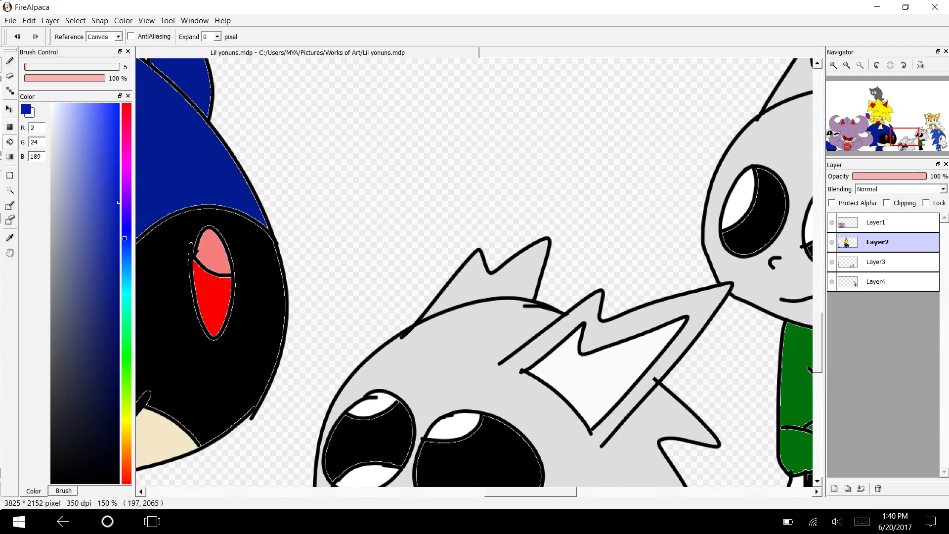
pyautogui.scroll(7, 474, 272)
# - Look over the empty areas above the grey characters and around the purple character's horns for room for another character
pyautogui.click(877, 281)
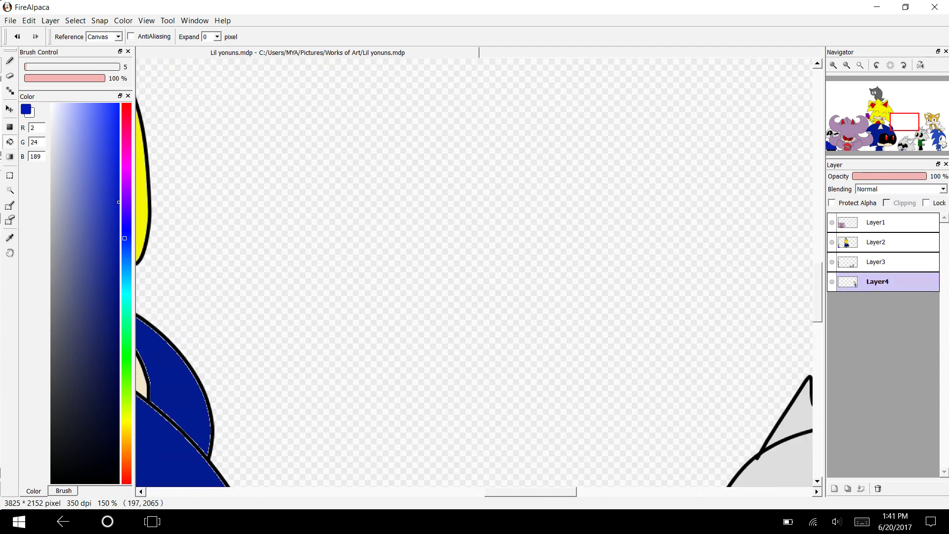
pyautogui.scroll(5, 475, 272)
pyautogui.hscroll(-3, 474, 272)
pyautogui.scroll(-5, 474, 271)
pyautogui.hscroll(2, 475, 272)
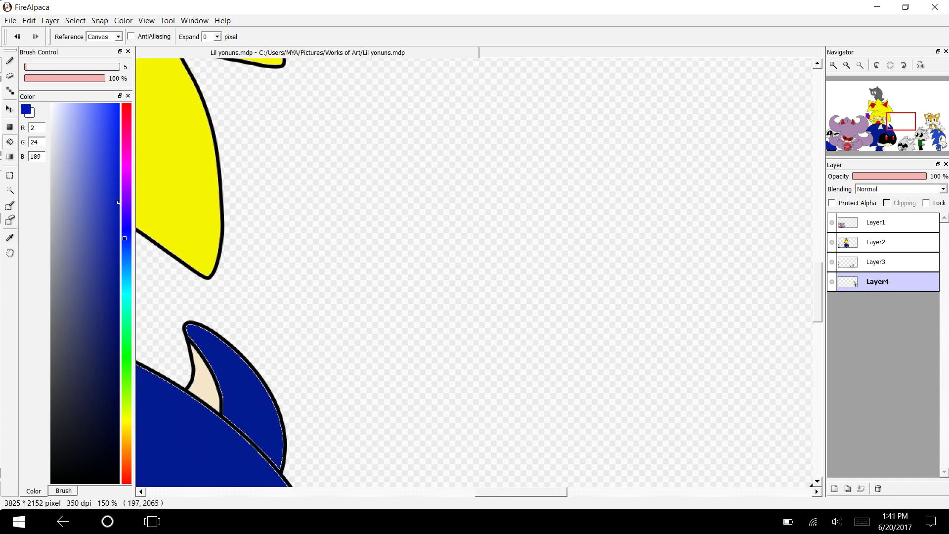
pyautogui.hscroll(5, 475, 272)
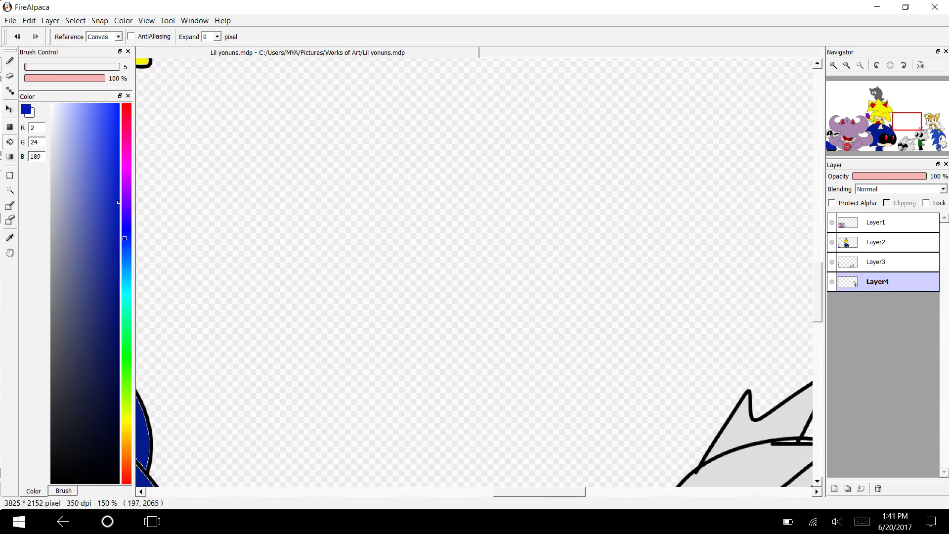
pyautogui.press('b')
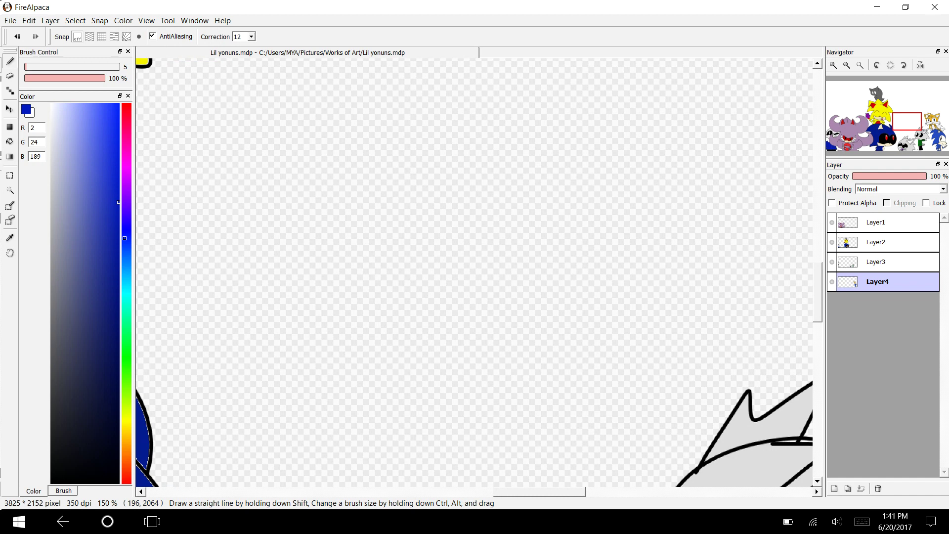
pyautogui.hscroll(-20, 475, 272)
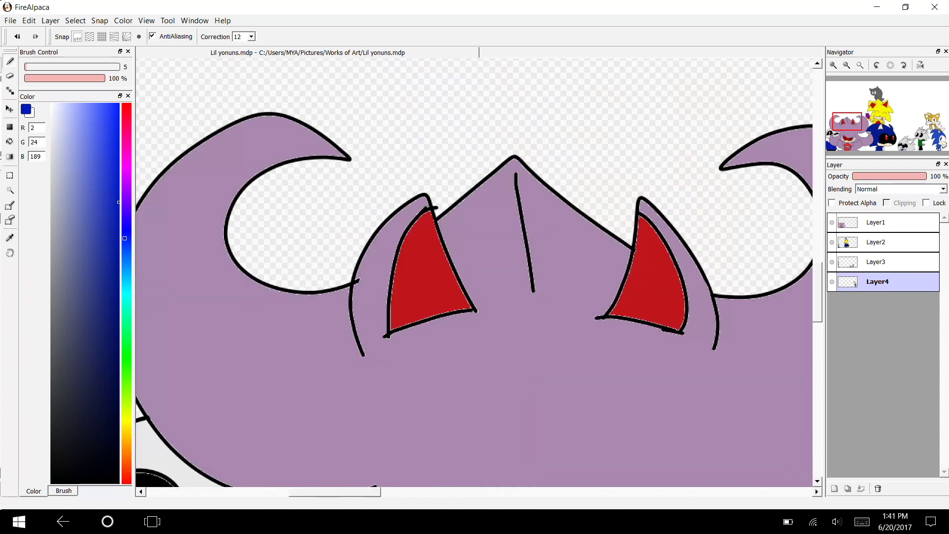
pyautogui.hscroll(-2, 475, 272)
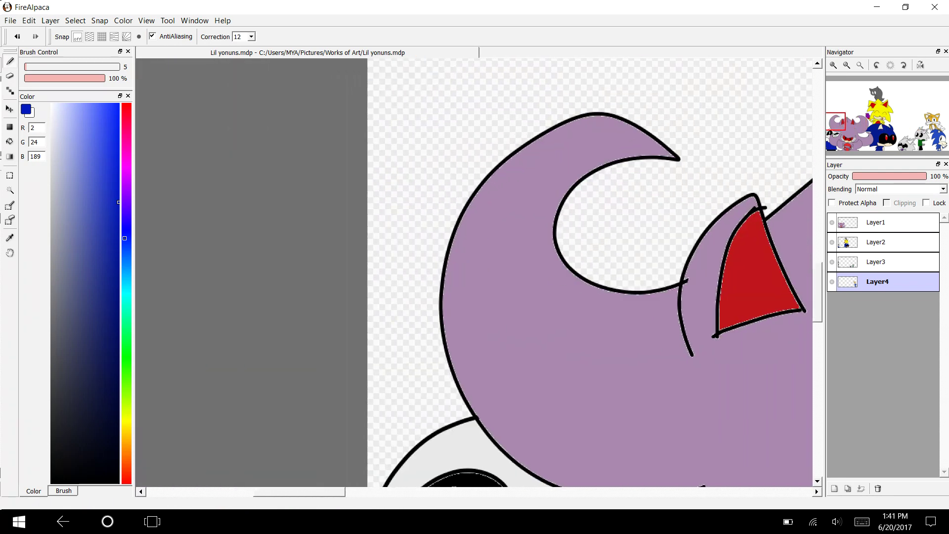
pyautogui.scroll(8, 474, 272)
pyautogui.scroll(-6, 475, 272)
pyautogui.click(887, 242)
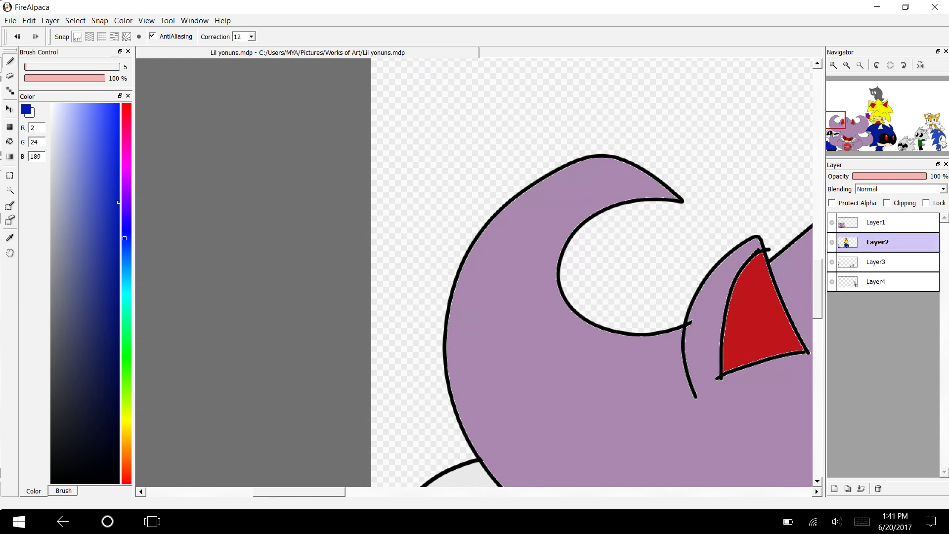
pyautogui.scroll(-6, 593, 272)
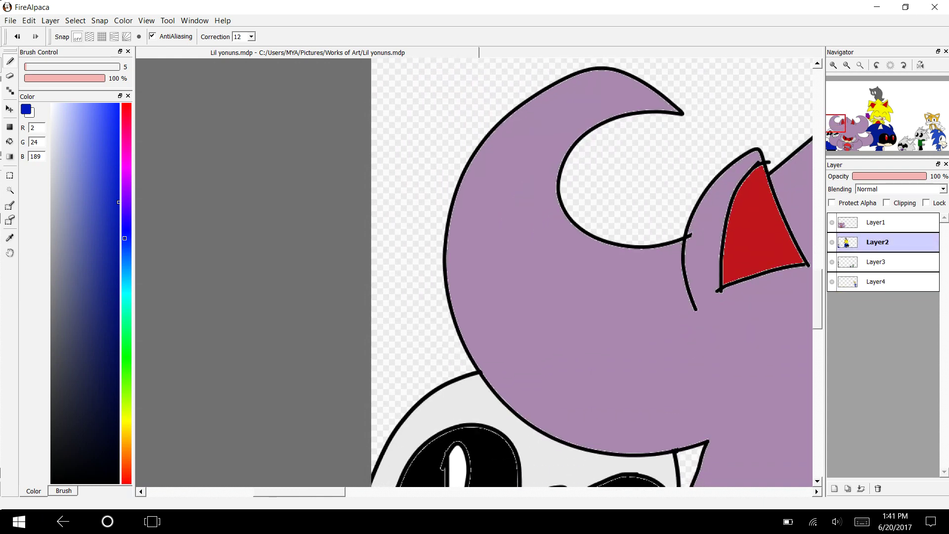
pyautogui.moveTo(299, 491); pyautogui.dragTo(544, 492)
# - Select Layer4 and set the drawing colour to black, RGB 0, 0, 0
pyautogui.click(887, 282)
pyautogui.scroll(-5, 474, 273)
pyautogui.scroll(5, 473, 272)
pyautogui.click(860, 64)
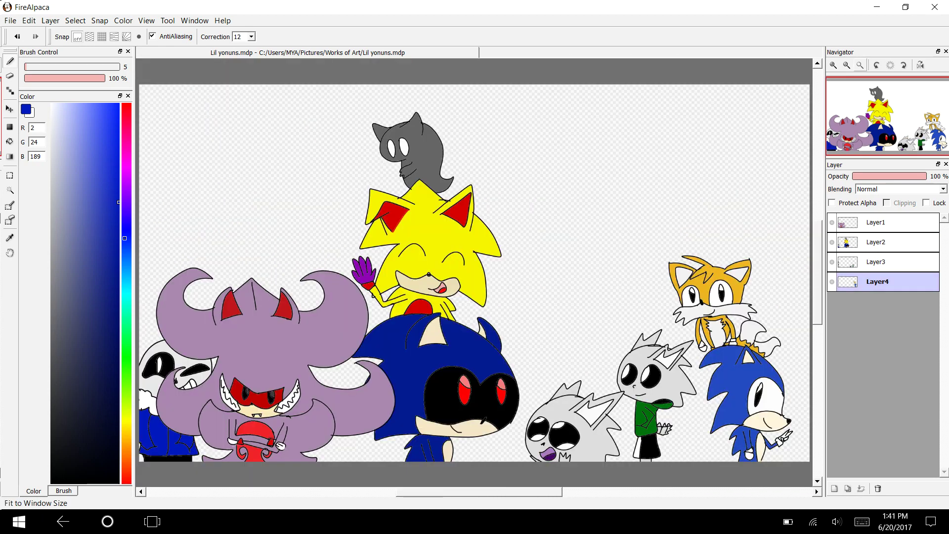
pyautogui.click(834, 64)
pyautogui.moveTo(888, 116)
pyautogui.mouseDown()
pyautogui.moveTo(895, 127)
pyautogui.moveTo(906, 114)
pyautogui.mouseUp()
pyautogui.click(82, 400)
pyautogui.click(51, 482)
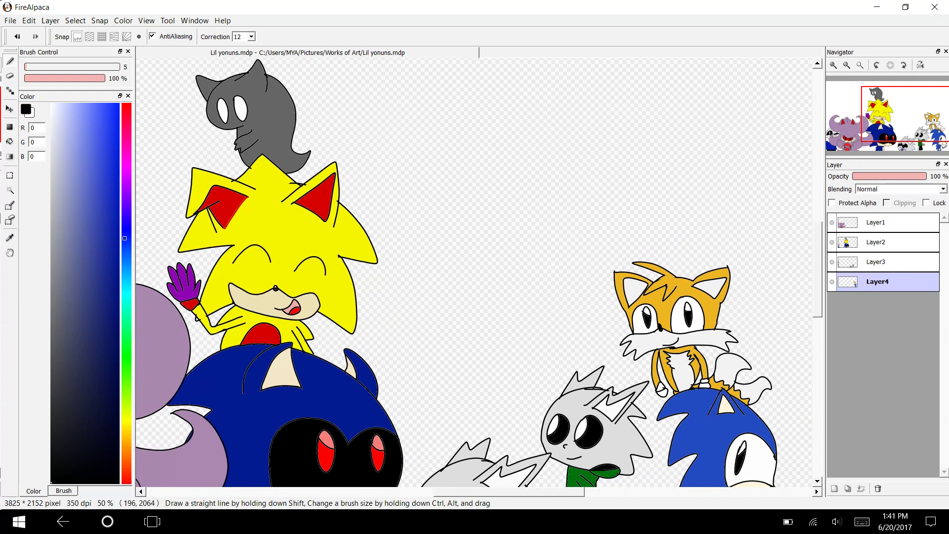
# - Add a new layer directly above Layer4
pyautogui.click(147, 20)
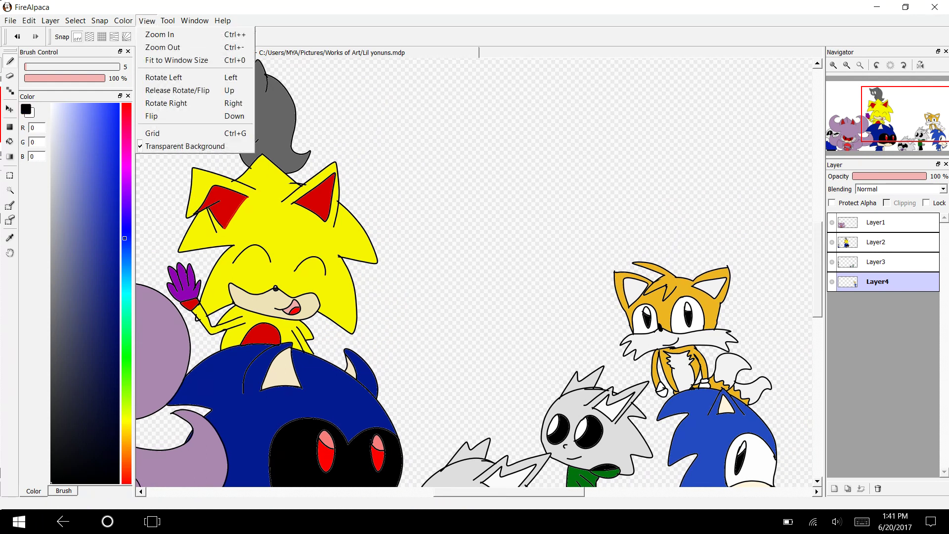
pyautogui.click(158, 31)
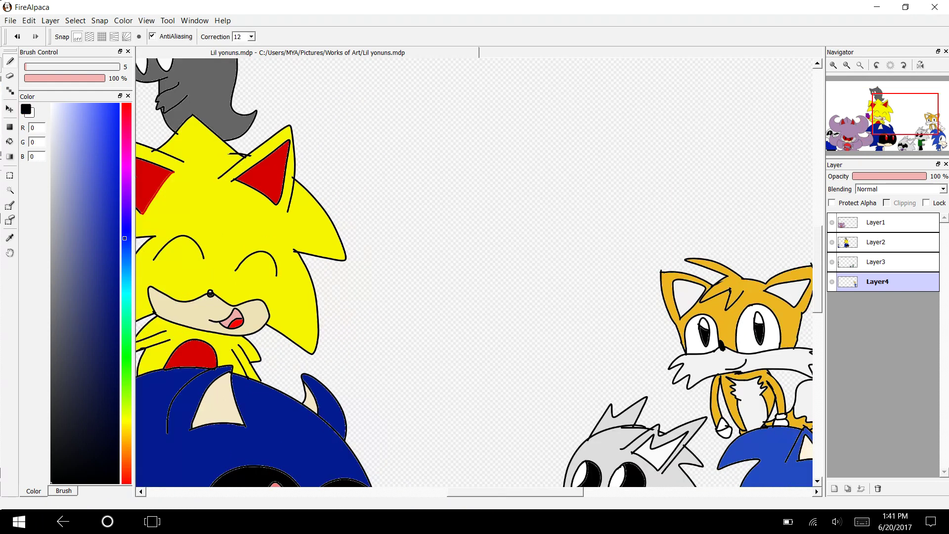
pyautogui.click(846, 64)
pyautogui.click(50, 21)
pyautogui.click(57, 34)
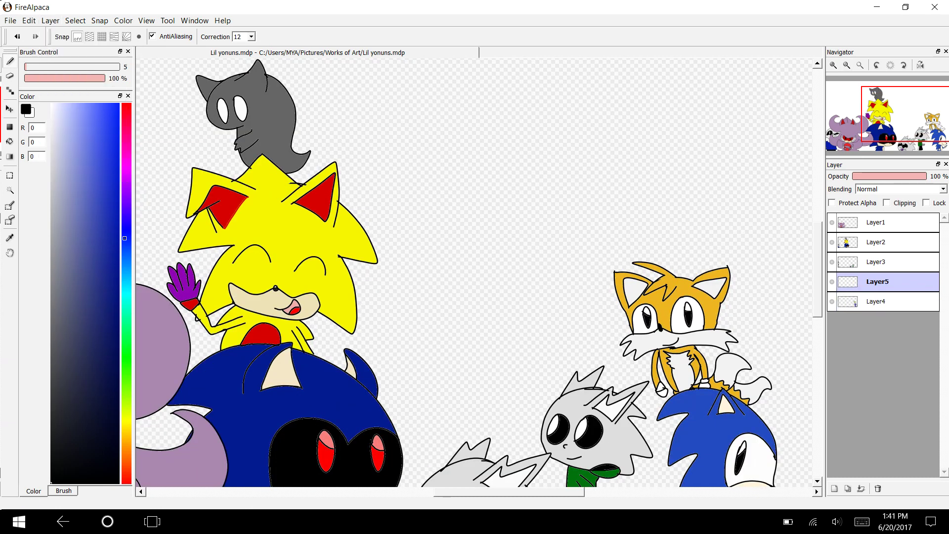
pyautogui.moveTo(505, 92)
pyautogui.mouseDown()
pyautogui.moveTo(431, 143)
pyautogui.moveTo(591, 178)
pyautogui.moveTo(469, 101)
pyautogui.mouseUp()
pyautogui.hotkey('ctrl', 'z')
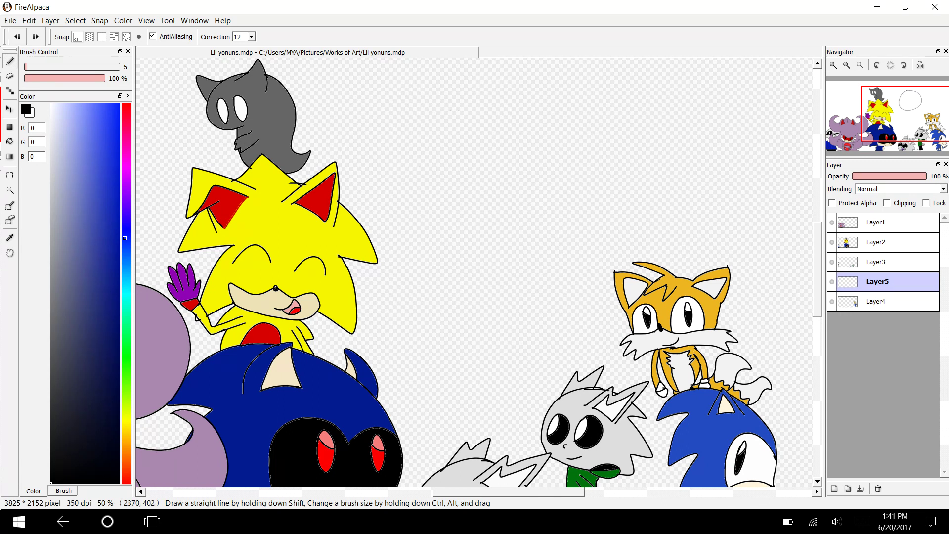
pyautogui.scroll(3, 474, 272)
pyautogui.moveTo(511, 109)
pyautogui.mouseDown()
pyautogui.moveTo(451, 181)
pyautogui.moveTo(549, 124)
pyautogui.moveTo(490, 117)
pyautogui.mouseUp()
pyautogui.hotkey('ctrl', 'z')
pyautogui.click(833, 65)
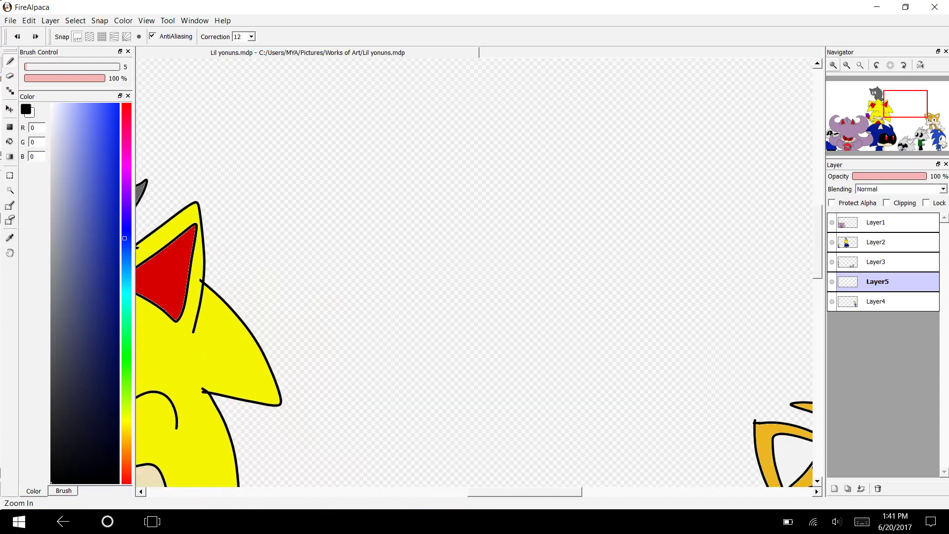
# - Draw a large round head outline in black in the empty upper area between the yellow and orange characters
pyautogui.scroll(5, 474, 271)
pyautogui.moveTo(508, 89)
pyautogui.mouseDown()
pyautogui.moveTo(391, 216)
pyautogui.moveTo(633, 303)
pyautogui.moveTo(576, 83)
pyautogui.moveTo(461, 98)
pyautogui.mouseUp()
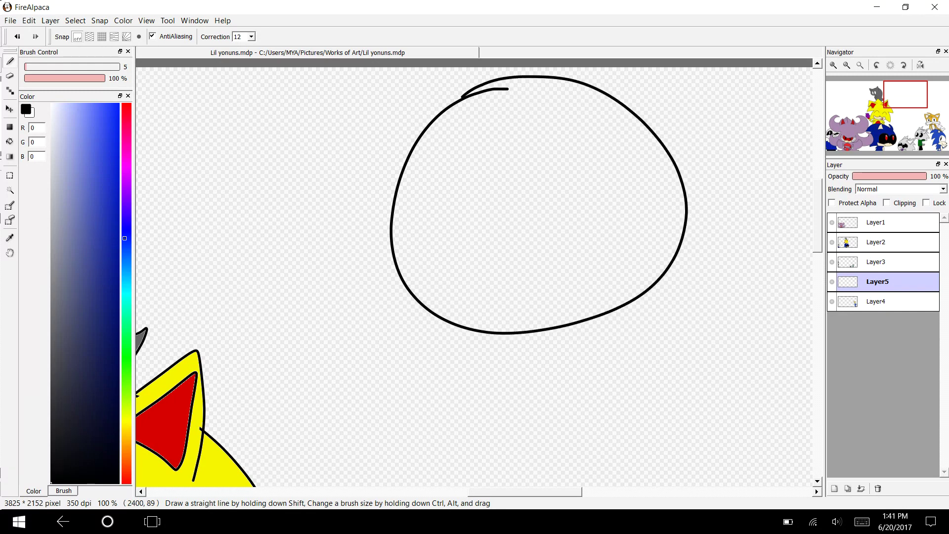
pyautogui.scroll(-5, 475, 272)
pyautogui.moveTo(471, 136); pyautogui.dragTo(461, 462)
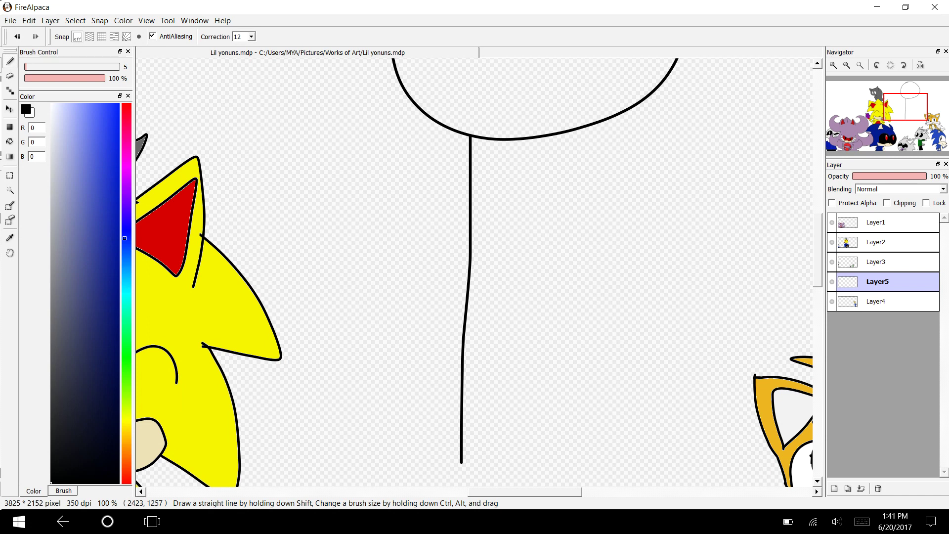
pyautogui.moveTo(816, 261)
pyautogui.mouseDown()
pyautogui.moveTo(817, 310)
pyautogui.moveTo(817, 254)
pyautogui.mouseUp()
pyautogui.hotkey('ctrl', 'z')
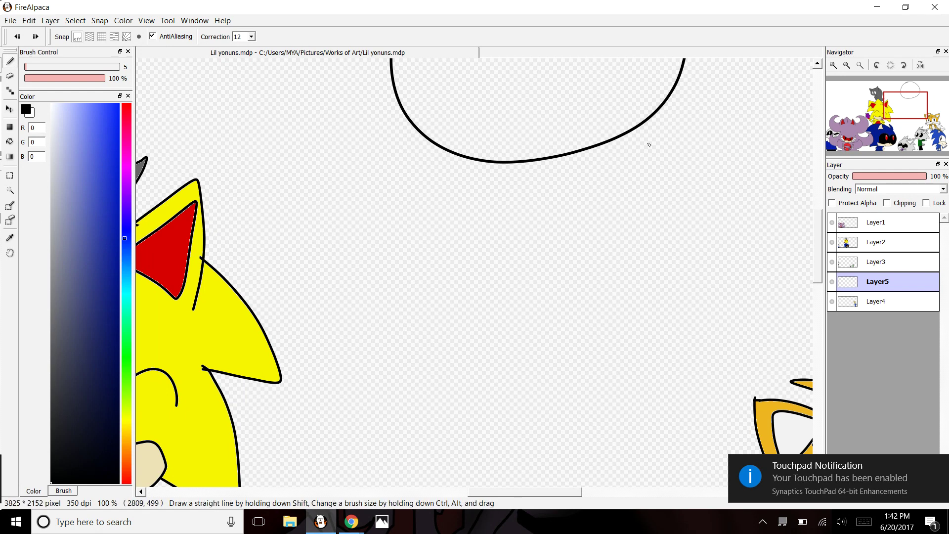
# - Draw two straight vertical body lines from the underside of the round head to the canvas's lower edge
pyautogui.click(860, 64)
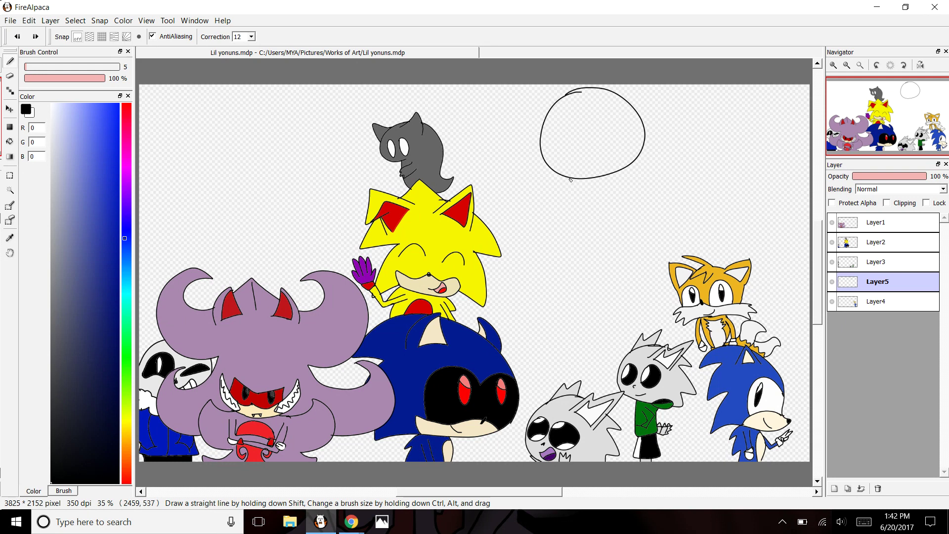
pyautogui.moveTo(571, 180); pyautogui.dragTo(570, 464)
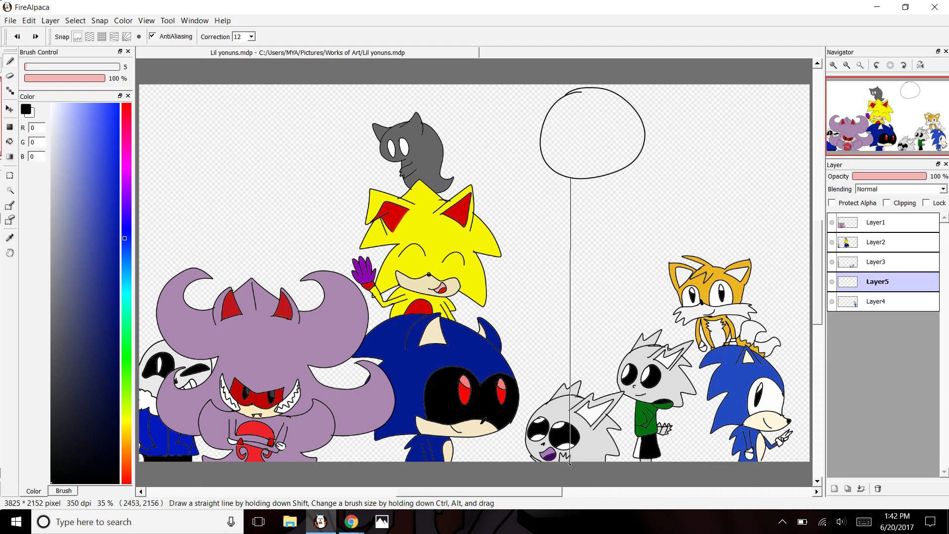
pyautogui.moveTo(570, 463); pyautogui.dragTo(570, 464)
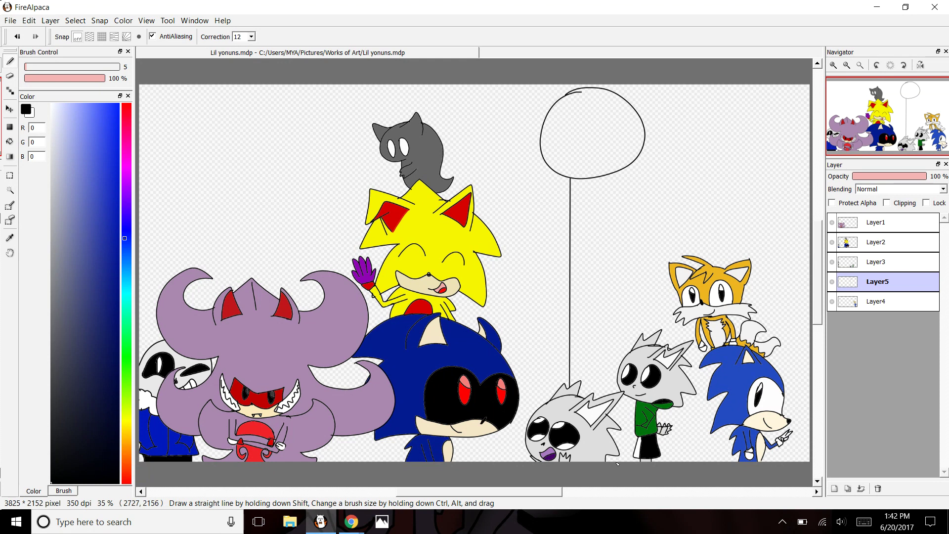
pyautogui.press('shift')
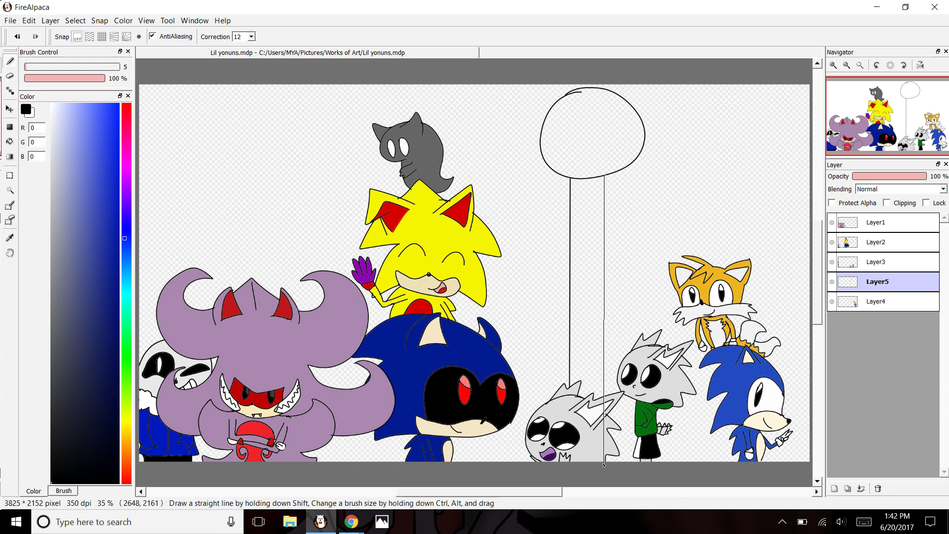
pyautogui.keyDown('shift'); pyautogui.click(603, 463); pyautogui.keyUp('shift')
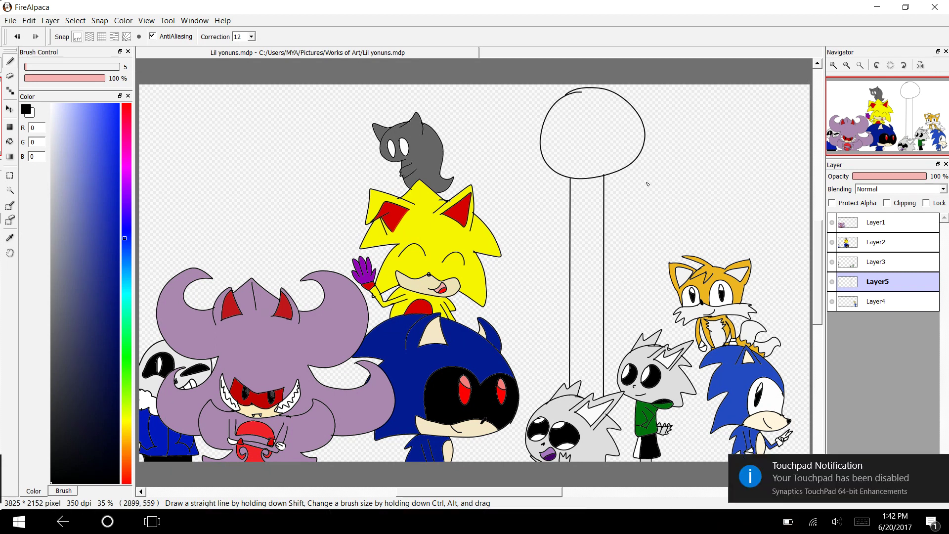
# - Draw the V-shaped collar under the head and the outer and inner outlines of the body's right-hand arm
pyautogui.click(833, 64)
pyautogui.click(834, 64)
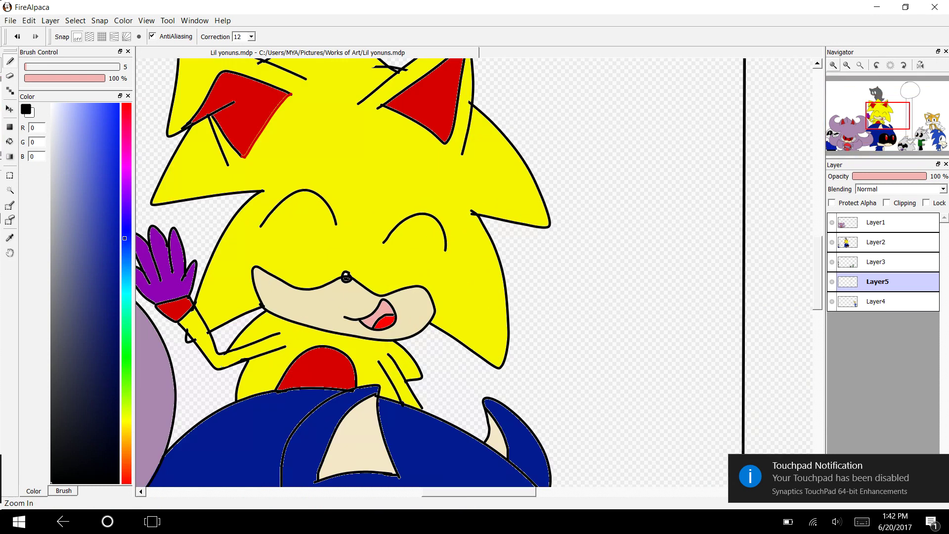
pyautogui.click(833, 65)
pyautogui.moveTo(890, 114); pyautogui.dragTo(910, 104)
pyautogui.moveTo(372, 148)
pyautogui.mouseDown()
pyautogui.moveTo(424, 250)
pyautogui.moveTo(474, 242)
pyautogui.moveTo(517, 147)
pyautogui.moveTo(542, 174)
pyautogui.moveTo(608, 467)
pyautogui.mouseUp()
pyautogui.scroll(-3, 819, 264)
pyautogui.scroll(-2, 820, 264)
pyautogui.moveTo(607, 192)
pyautogui.mouseDown()
pyautogui.moveTo(602, 220)
pyautogui.moveTo(515, 360)
pyautogui.mouseUp()
pyautogui.moveTo(818, 273); pyautogui.dragTo(818, 247)
pyautogui.moveTo(516, 163)
pyautogui.mouseDown()
pyautogui.moveTo(540, 334)
pyautogui.moveTo(517, 428)
pyautogui.mouseUp()
# - Draw the outer and inner outlines of the left-hand arm, curving back in to the body line
pyautogui.moveTo(818, 247)
pyautogui.mouseDown()
pyautogui.moveTo(818, 228)
pyautogui.moveTo(817, 243)
pyautogui.mouseUp()
pyautogui.moveTo(374, 85)
pyautogui.mouseDown()
pyautogui.moveTo(353, 99)
pyautogui.moveTo(298, 297)
pyautogui.moveTo(360, 487)
pyautogui.mouseUp()
pyautogui.scroll(-4, 364, 272)
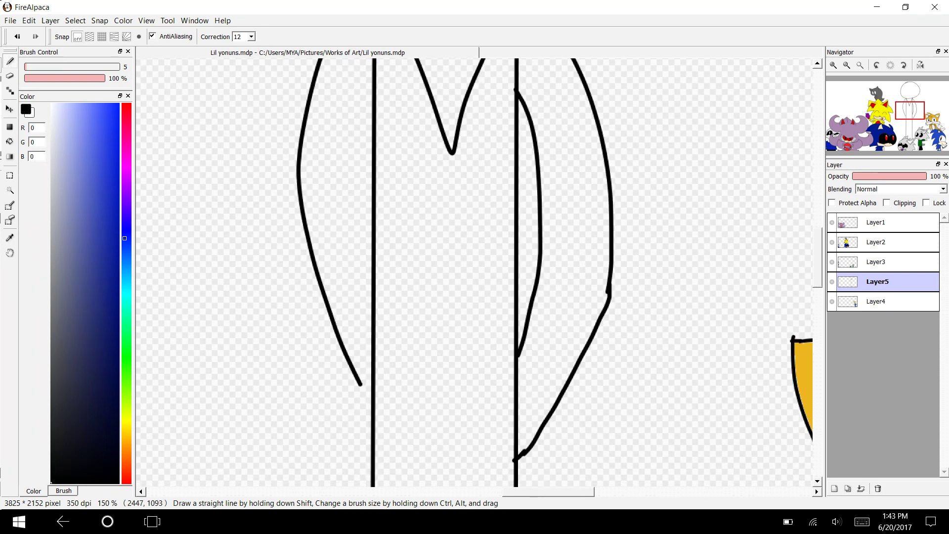
pyautogui.moveTo(370, 100)
pyautogui.mouseDown()
pyautogui.moveTo(355, 217)
pyautogui.moveTo(376, 350)
pyautogui.mouseUp()
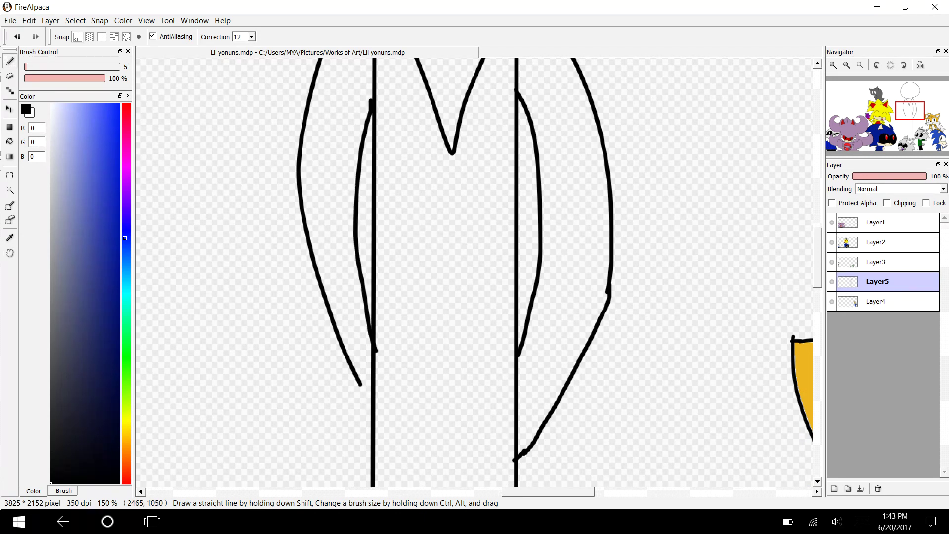
pyautogui.moveTo(361, 384); pyautogui.dragTo(376, 419)
# - Draw the tie inside the V-shaped collar, with two short edges running from the triangular knot to the lapels
pyautogui.scroll(10, 474, 272)
pyautogui.moveTo(464, 246)
pyautogui.mouseDown()
pyautogui.moveTo(453, 293)
pyautogui.moveTo(446, 250)
pyautogui.moveTo(424, 316)
pyautogui.mouseUp()
pyautogui.moveTo(467, 274); pyautogui.dragTo(481, 316)
# - Draw a vertical line between the lower body lines to separate the legs, ending at the grey character's head
pyautogui.moveTo(818, 243)
pyautogui.mouseDown()
pyautogui.moveTo(818, 193)
pyautogui.moveTo(818, 267)
pyautogui.mouseUp()
pyautogui.scroll(-10, 450, 299)
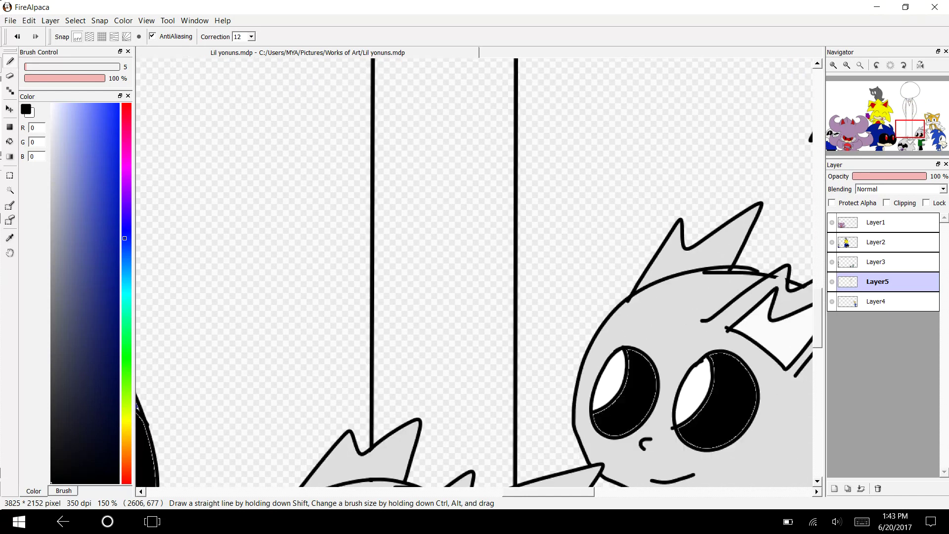
pyautogui.moveTo(455, 242); pyautogui.dragTo(446, 406)
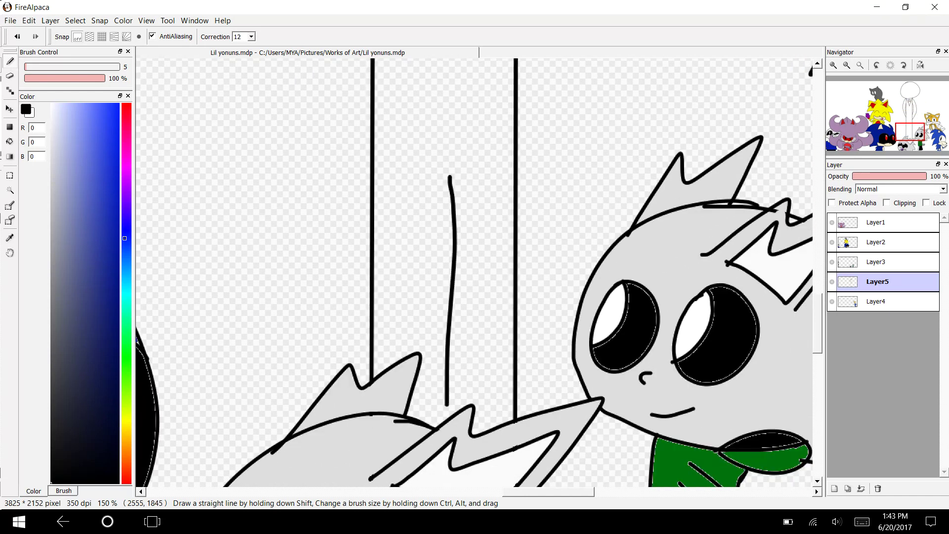
pyautogui.click(17, 36)
pyautogui.moveTo(451, 202); pyautogui.dragTo(441, 424)
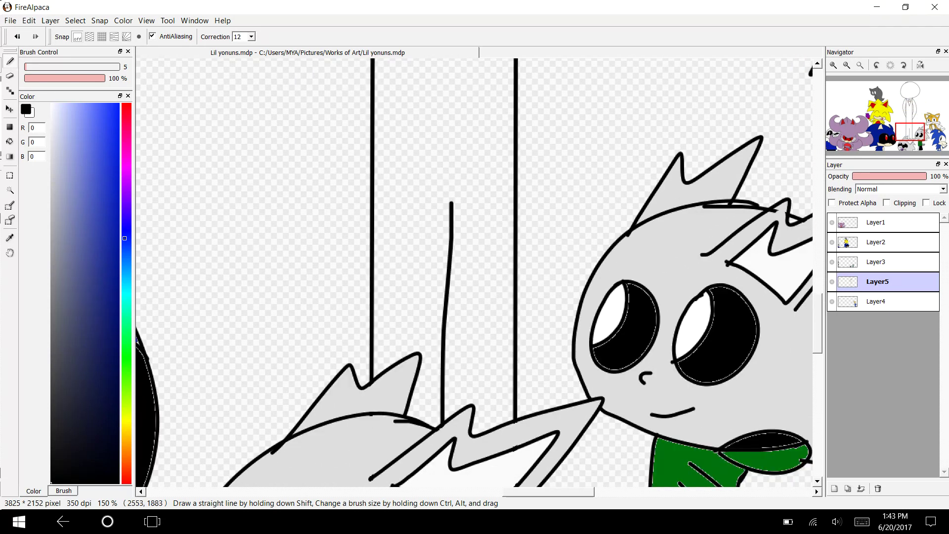
# - Fill the tall figure's body and both arms with black
pyautogui.scroll(10, 473, 272)
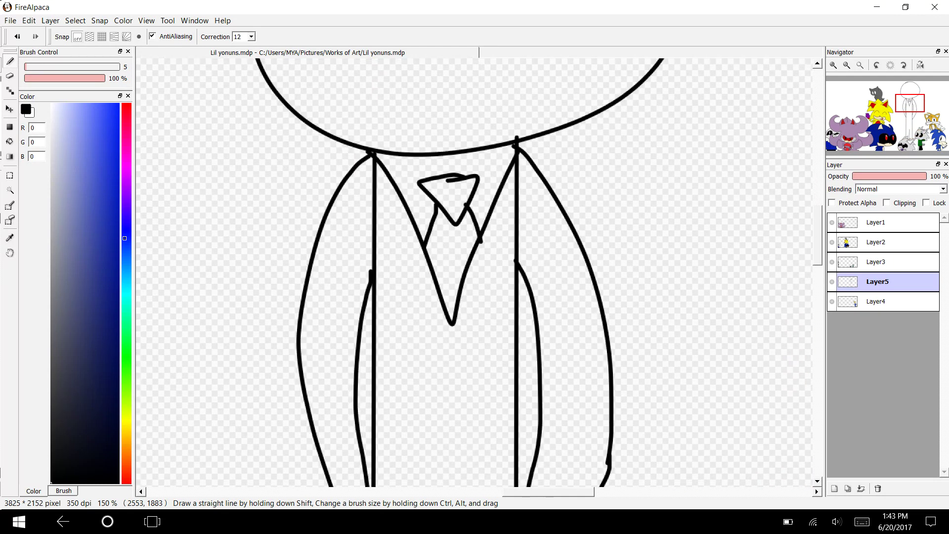
pyautogui.press('g')
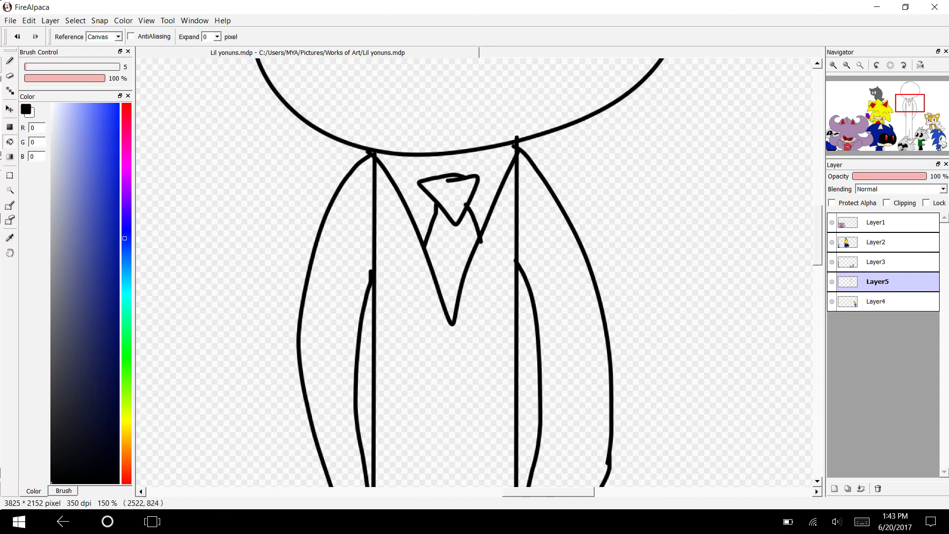
pyautogui.click(445, 385)
pyautogui.click(321, 238)
pyautogui.click(559, 253)
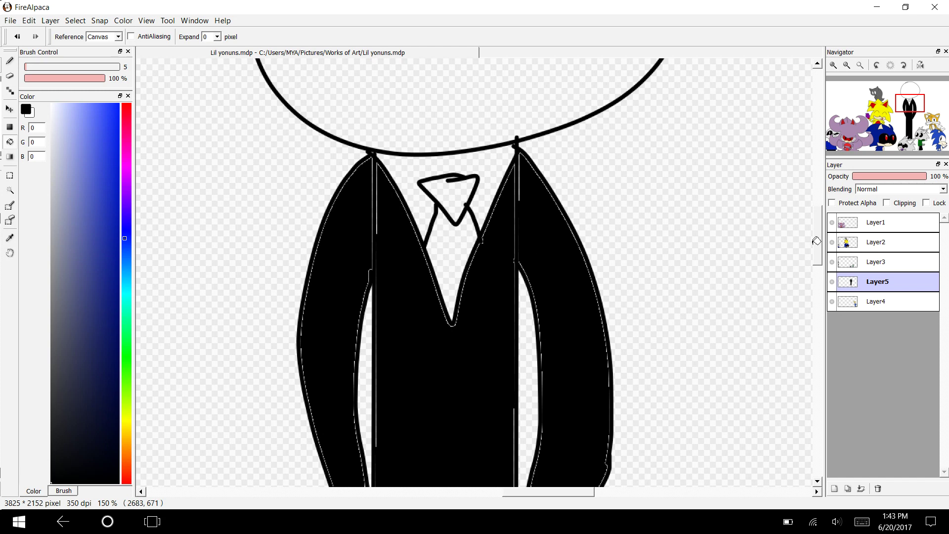
# - Fill the round head and the shirt area around the tie with white, RGB 255, 255, 255
pyautogui.scroll(5, 809, 198)
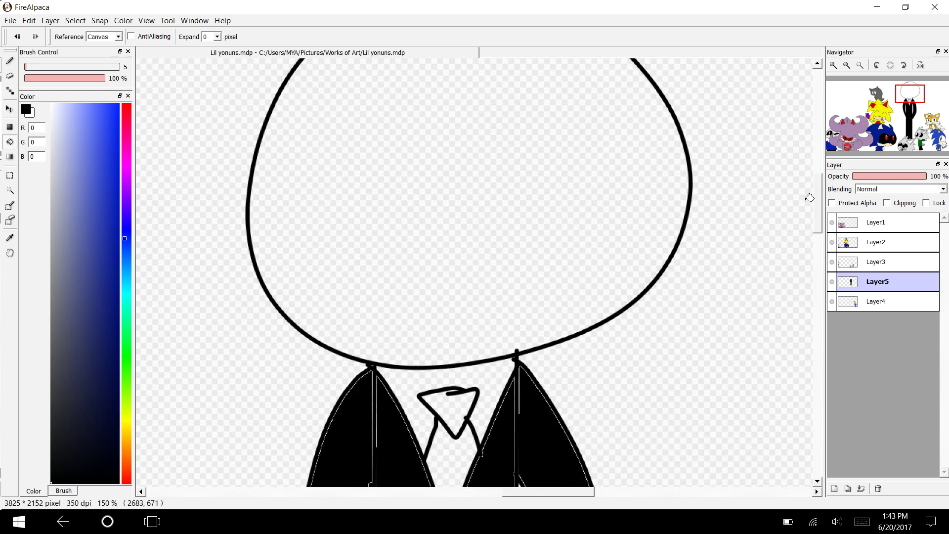
pyautogui.press('x')
pyautogui.click(381, 212)
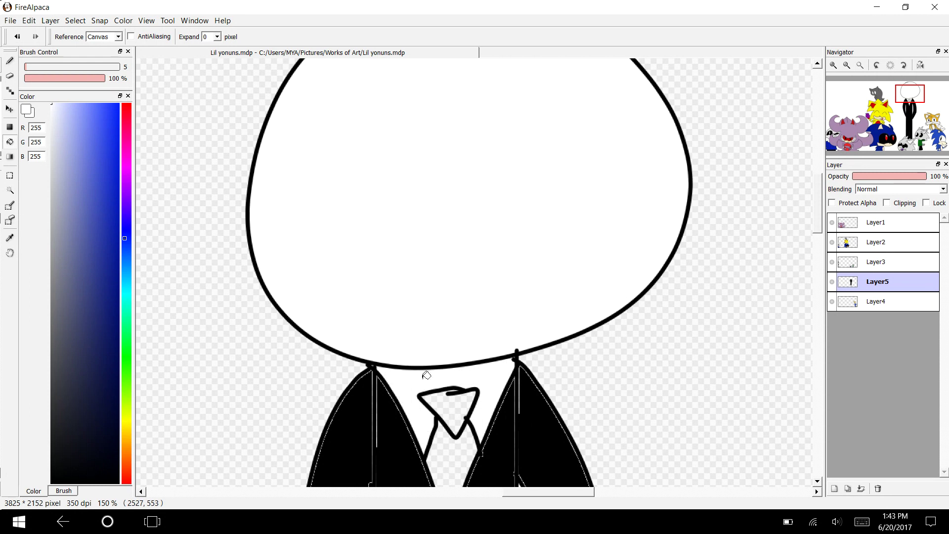
# - Fill the tie's knot and lower part with dark red, RGB 190, 0, 0
pyautogui.click(125, 104)
pyautogui.click(116, 125)
pyautogui.click(118, 200)
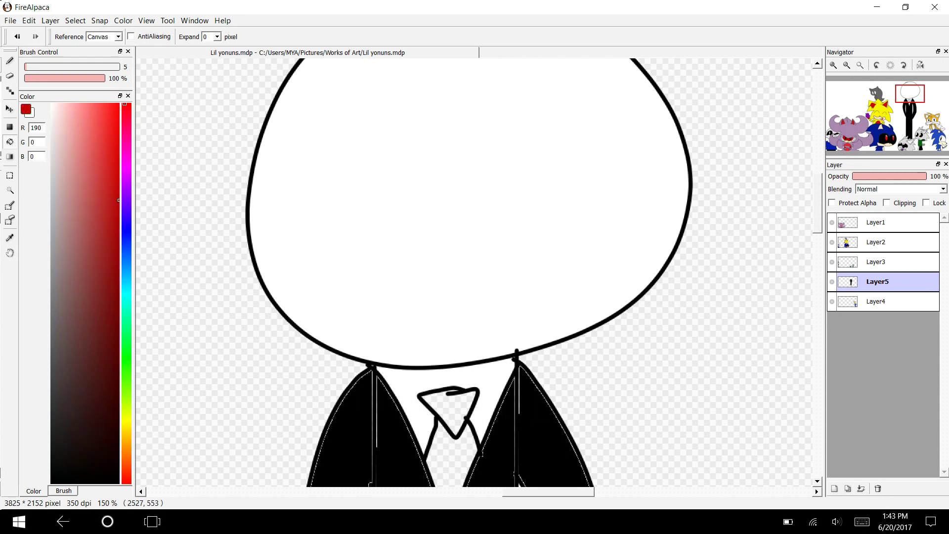
pyautogui.click(451, 403)
pyautogui.click(453, 462)
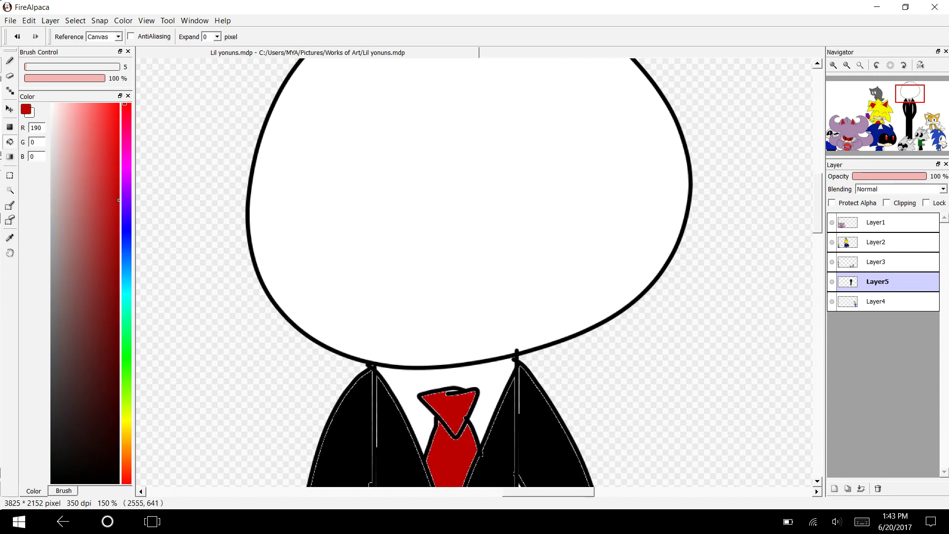
# - Draw a long black-outlined tentacle from the suited figure's left-hand shoulder toward the grey cat
pyautogui.click(860, 65)
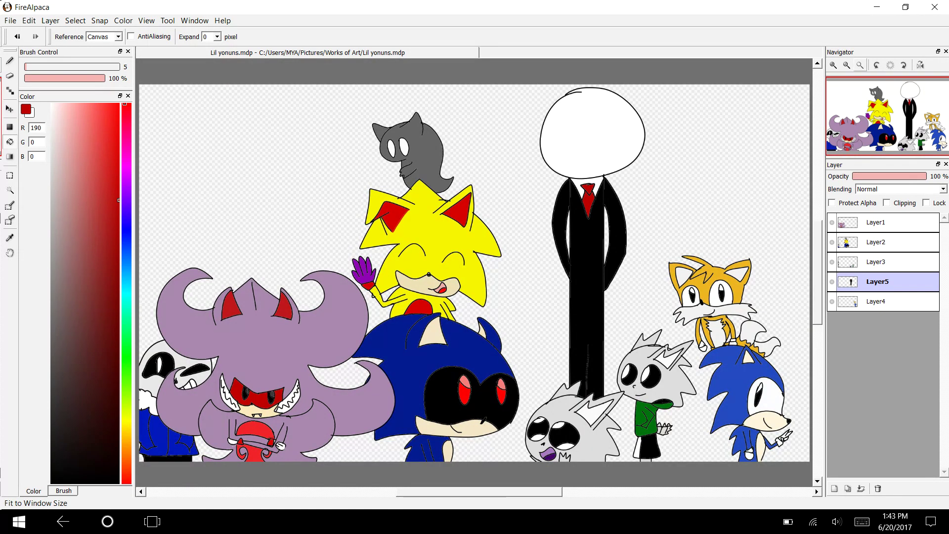
pyautogui.click(834, 65)
pyautogui.click(834, 64)
pyautogui.click(833, 64)
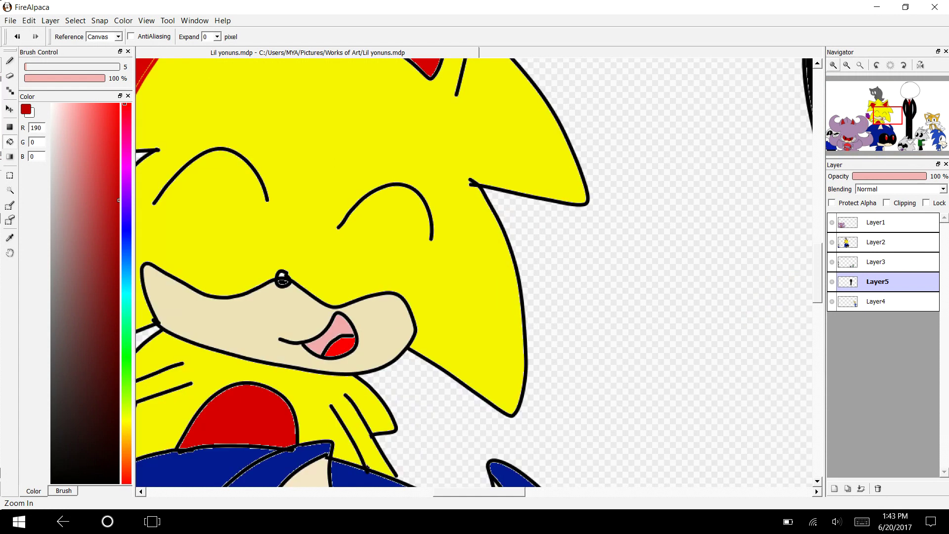
pyautogui.moveTo(479, 491); pyautogui.dragTo(542, 492)
pyautogui.moveTo(818, 273); pyautogui.dragTo(817, 224)
pyautogui.click(9, 60)
pyautogui.click(51, 483)
pyautogui.moveTo(340, 307); pyautogui.dragTo(603, 304)
pyautogui.moveTo(676, 215)
pyautogui.mouseDown()
pyautogui.moveTo(654, 227)
pyautogui.moveTo(498, 225)
pyautogui.moveTo(389, 179)
pyautogui.moveTo(205, 149)
pyautogui.moveTo(151, 202)
pyautogui.moveTo(148, 249)
pyautogui.moveTo(173, 290)
pyautogui.mouseUp()
pyautogui.moveTo(174, 217)
pyautogui.mouseDown()
pyautogui.moveTo(214, 183)
pyautogui.moveTo(258, 183)
pyautogui.moveTo(388, 291)
pyautogui.moveTo(472, 325)
pyautogui.moveTo(586, 332)
pyautogui.moveTo(630, 316)
pyautogui.mouseUp()
# - Outline a middle tentacle from the left-hand arm passing behind the yellow character's head, its tip showing beside the ear
pyautogui.moveTo(816, 231); pyautogui.dragTo(816, 253)
pyautogui.moveTo(624, 188); pyautogui.dragTo(607, 205)
pyautogui.moveTo(439, 390); pyautogui.dragTo(394, 394)
pyautogui.moveTo(304, 252)
pyautogui.mouseDown()
pyautogui.moveTo(361, 240)
pyautogui.moveTo(316, 228)
pyautogui.moveTo(286, 233)
pyautogui.mouseUp()
pyautogui.moveTo(311, 442)
pyautogui.mouseDown()
pyautogui.moveTo(513, 408)
pyautogui.moveTo(613, 300)
pyautogui.moveTo(685, 274)
pyautogui.mouseUp()
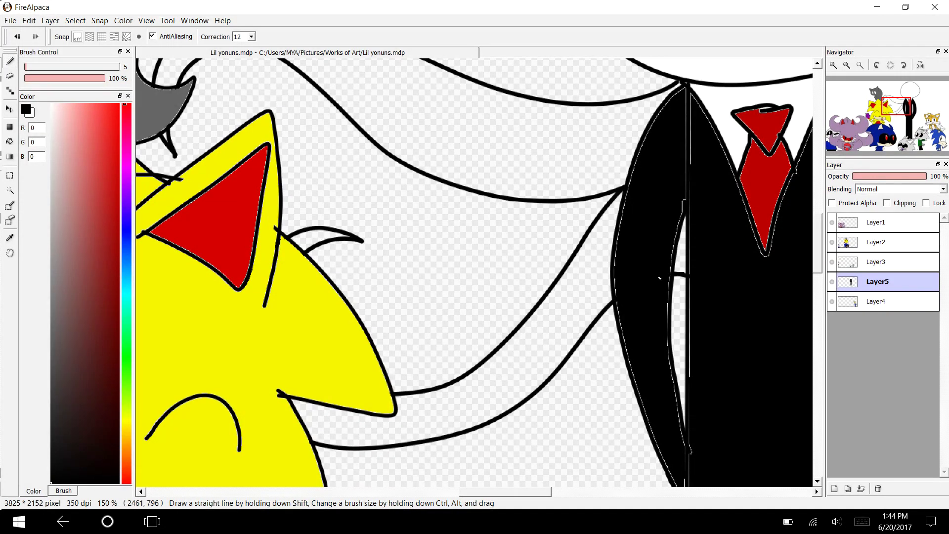
# - Outline a lower tentacle curving from the left-hand arm to a pointed tip just below the yellow character's head
pyautogui.scroll(-5, 812, 264)
pyautogui.moveTo(624, 141)
pyautogui.mouseDown()
pyautogui.moveTo(624, 159)
pyautogui.moveTo(475, 437)
pyautogui.moveTo(287, 470)
pyautogui.moveTo(390, 467)
pyautogui.moveTo(647, 395)
pyautogui.moveTo(705, 229)
pyautogui.mouseUp()
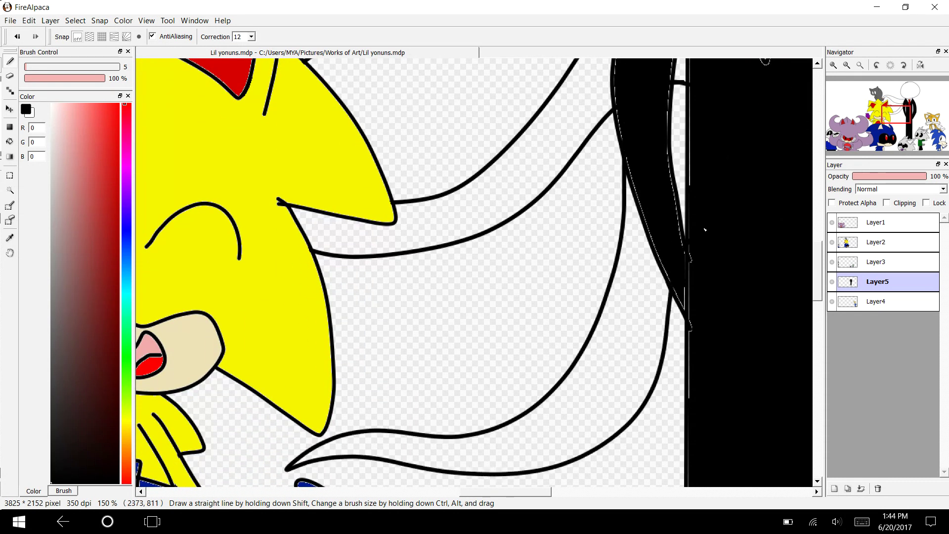
pyautogui.moveTo(527, 491); pyautogui.dragTo(614, 484)
pyautogui.scroll(8, 474, 272)
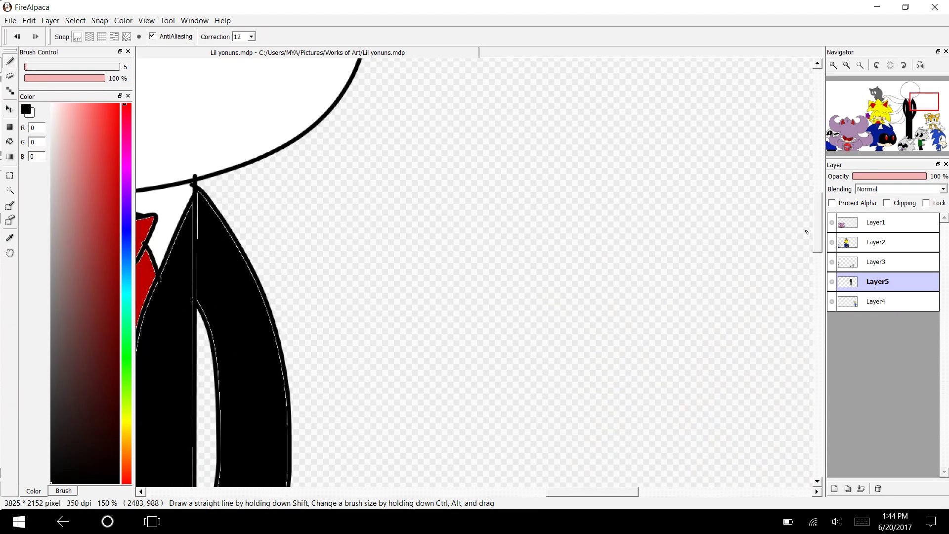
# - Switch to the YouTube music video in Chrome to check it, and return to FireAlpaca
pyautogui.press('super+Tab')
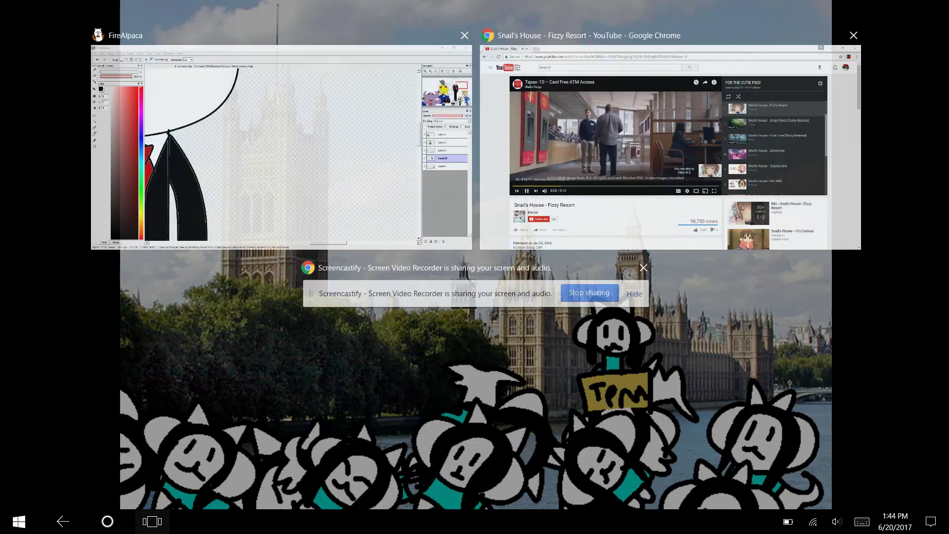
pyautogui.press('Return')
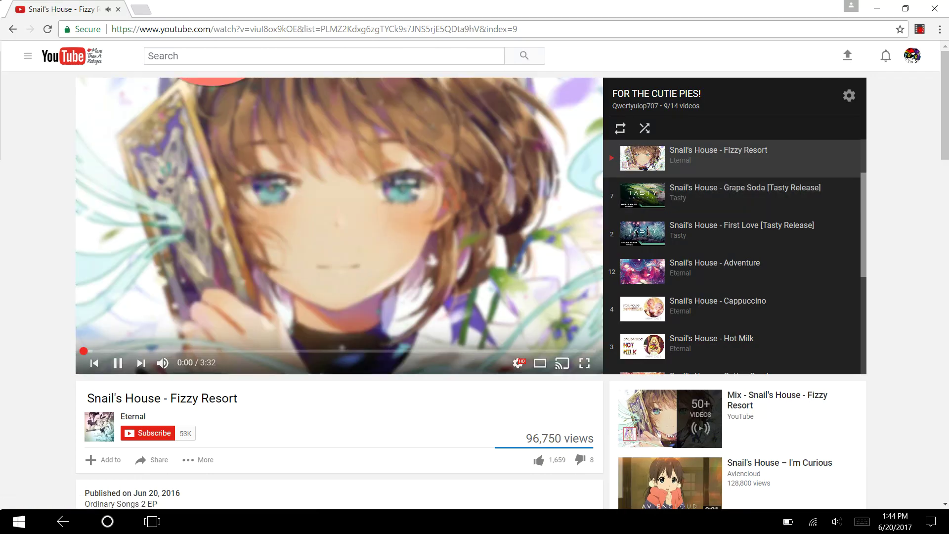
pyautogui.press('super+Tab')
pyautogui.press('Right')
pyautogui.press('Return')
# - Outline an upper tentacle sweeping up and outward from the suited figure's right-hand shoulder
pyautogui.moveTo(197, 224)
pyautogui.mouseDown()
pyautogui.moveTo(324, 250)
pyautogui.moveTo(584, 149)
pyautogui.moveTo(764, 100)
pyautogui.moveTo(723, 124)
pyautogui.moveTo(556, 274)
pyautogui.moveTo(336, 328)
pyautogui.moveTo(257, 312)
pyautogui.mouseUp()
pyautogui.moveTo(815, 250); pyautogui.dragTo(816, 272)
pyautogui.moveTo(462, 189)
pyautogui.mouseDown()
pyautogui.moveTo(584, 242)
pyautogui.moveTo(703, 322)
pyautogui.moveTo(727, 404)
pyautogui.moveTo(618, 492)
pyautogui.moveTo(589, 450)
pyautogui.moveTo(622, 462)
pyautogui.moveTo(675, 450)
pyautogui.moveTo(650, 374)
pyautogui.mouseUp()
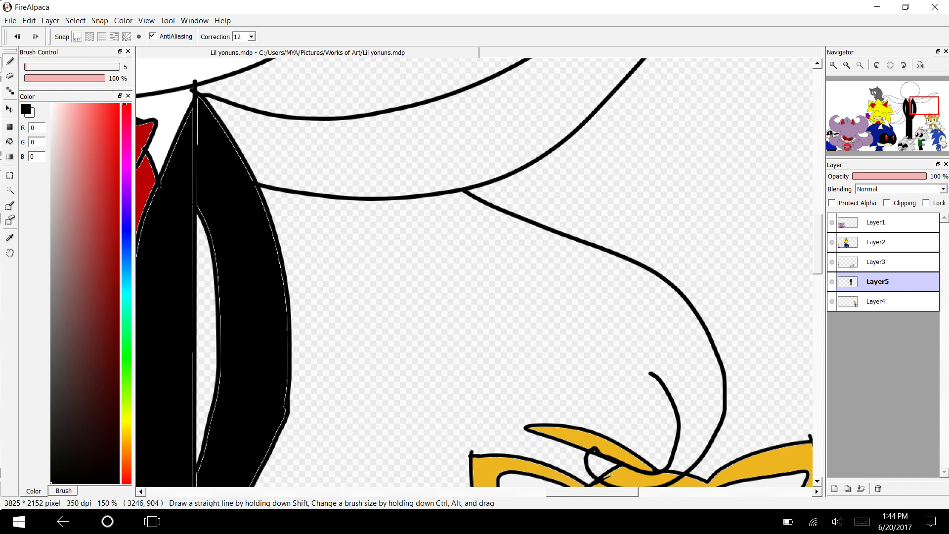
pyautogui.hotkey('ctrl', 'z')
# - Outline a second right-hand tentacle that branches below the upper one and curls around the orange fox's hair tuft
pyautogui.scroll(-4, 636, 371)
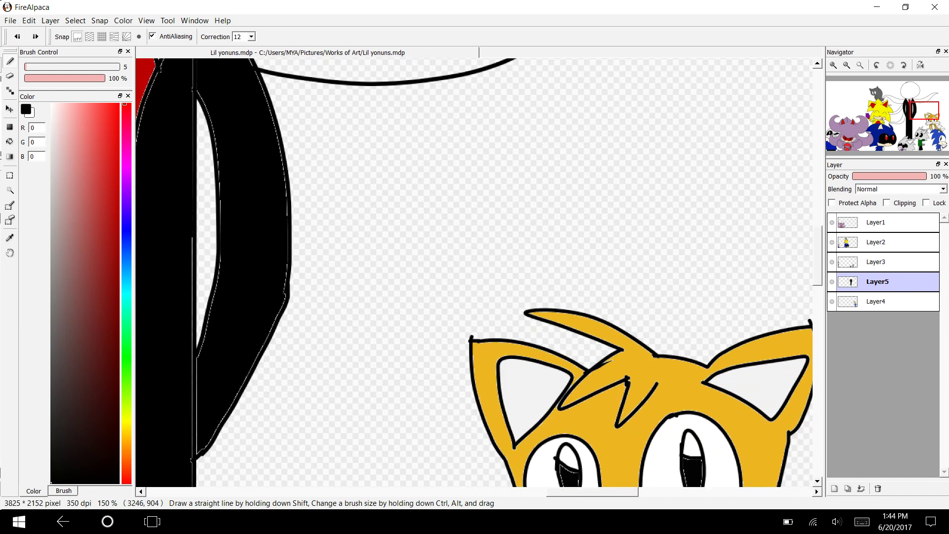
pyautogui.scroll(1, 474, 273)
pyautogui.moveTo(340, 117)
pyautogui.mouseDown()
pyautogui.moveTo(565, 173)
pyautogui.moveTo(708, 316)
pyautogui.moveTo(689, 405)
pyautogui.moveTo(633, 440)
pyautogui.moveTo(526, 390)
pyautogui.moveTo(542, 336)
pyautogui.moveTo(588, 334)
pyautogui.moveTo(555, 357)
pyautogui.moveTo(589, 402)
pyautogui.moveTo(650, 356)
pyautogui.moveTo(612, 292)
pyautogui.moveTo(528, 273)
pyautogui.moveTo(402, 271)
pyautogui.moveTo(315, 245)
pyautogui.moveTo(196, 172)
pyautogui.mouseUp()
# - Erase the curled tentacle's lower edge near the suited figure's arm, including the stub in the gap beside the body
pyautogui.press('e')
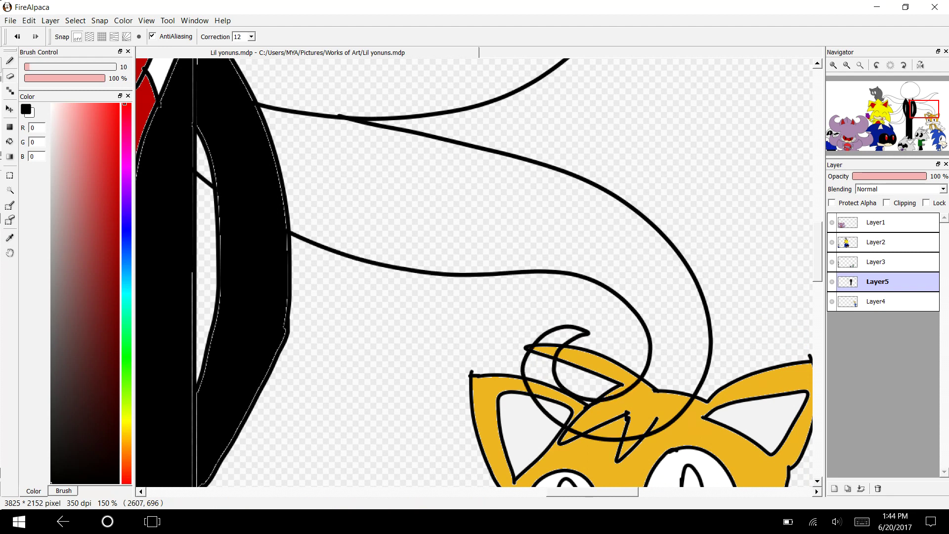
pyautogui.moveTo(498, 276)
pyautogui.mouseDown()
pyautogui.moveTo(460, 278)
pyautogui.moveTo(475, 287)
pyautogui.moveTo(360, 252)
pyautogui.mouseUp()
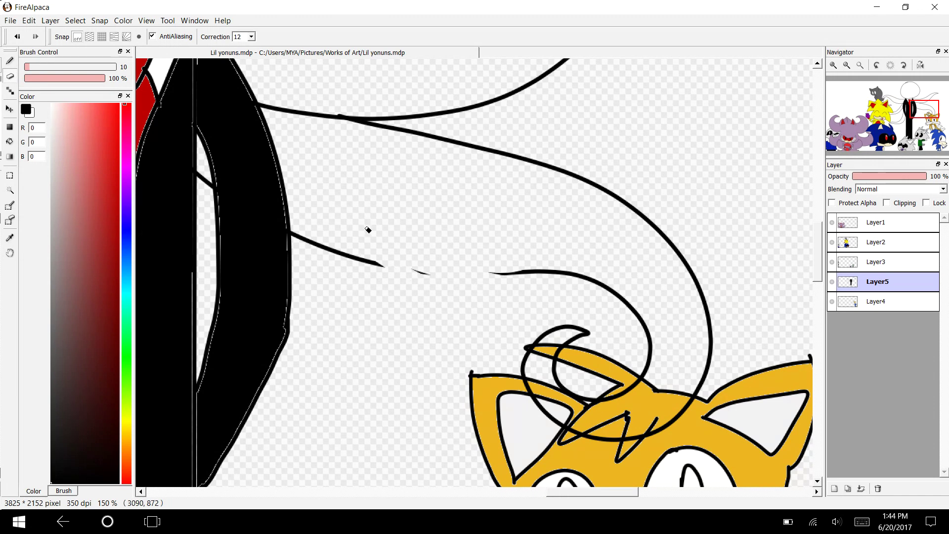
pyautogui.moveTo(364, 203)
pyautogui.mouseDown()
pyautogui.moveTo(421, 275)
pyautogui.moveTo(385, 237)
pyautogui.moveTo(395, 304)
pyautogui.moveTo(378, 286)
pyautogui.moveTo(366, 228)
pyautogui.moveTo(395, 276)
pyautogui.moveTo(299, 235)
pyautogui.moveTo(322, 261)
pyautogui.mouseUp()
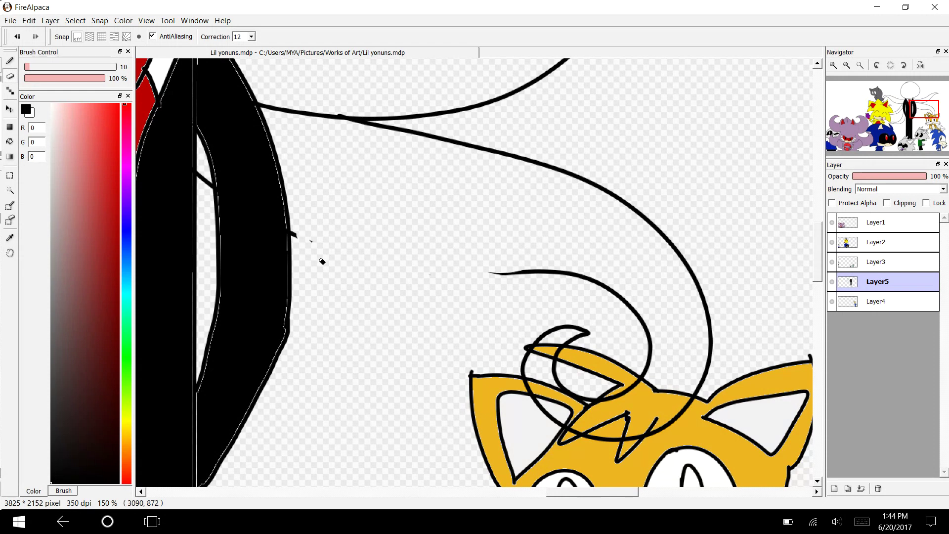
pyautogui.moveTo(197, 173); pyautogui.dragTo(211, 202)
pyautogui.moveTo(293, 233); pyautogui.dragTo(303, 268)
# - Redraw the curled tentacle's lower edge higher up, from the body across the arm to the existing curl
pyautogui.press('b')
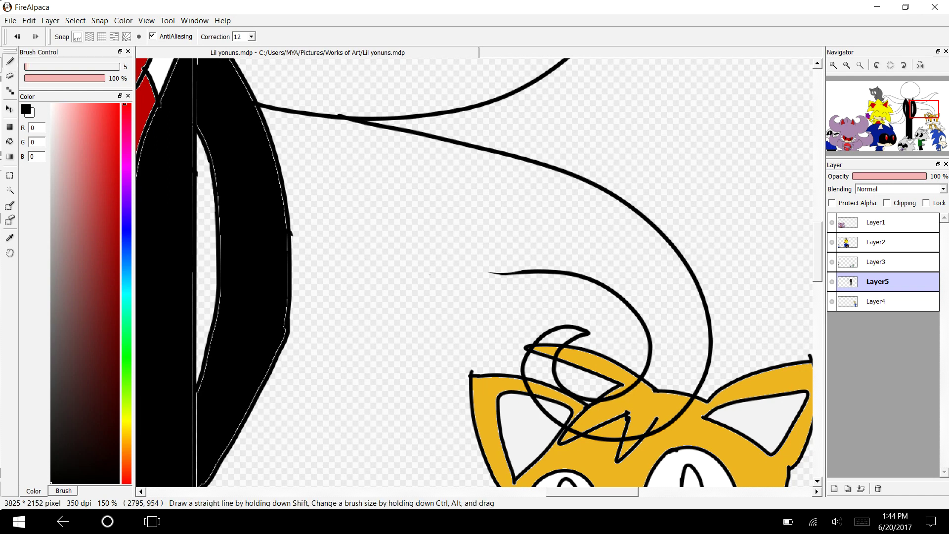
pyautogui.moveTo(197, 171); pyautogui.dragTo(208, 173)
pyautogui.moveTo(283, 184)
pyautogui.mouseDown()
pyautogui.moveTo(536, 242)
pyautogui.moveTo(632, 312)
pyautogui.mouseUp()
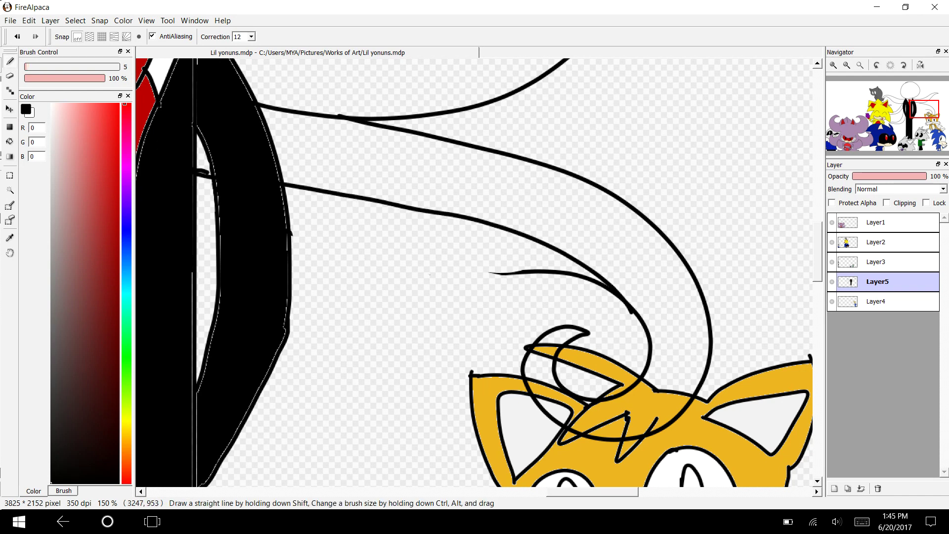
# - Erase the leftover stray line beneath the curled tentacle's lower edge
pyautogui.press('e')
pyautogui.moveTo(499, 274)
pyautogui.mouseDown()
pyautogui.moveTo(465, 272)
pyautogui.moveTo(457, 260)
pyautogui.moveTo(539, 265)
pyautogui.moveTo(588, 293)
pyautogui.moveTo(580, 317)
pyautogui.mouseUp()
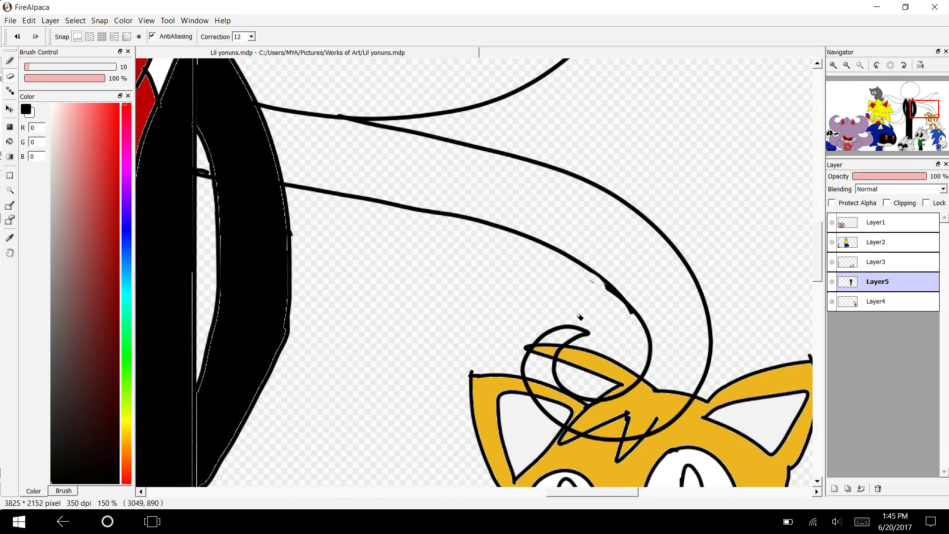
pyautogui.moveTo(581, 279); pyautogui.dragTo(529, 273)
# - Outline a lower right-hand tentacle that hangs from the suited figure's arm and ends in a point above the grey characters
pyautogui.press('b')
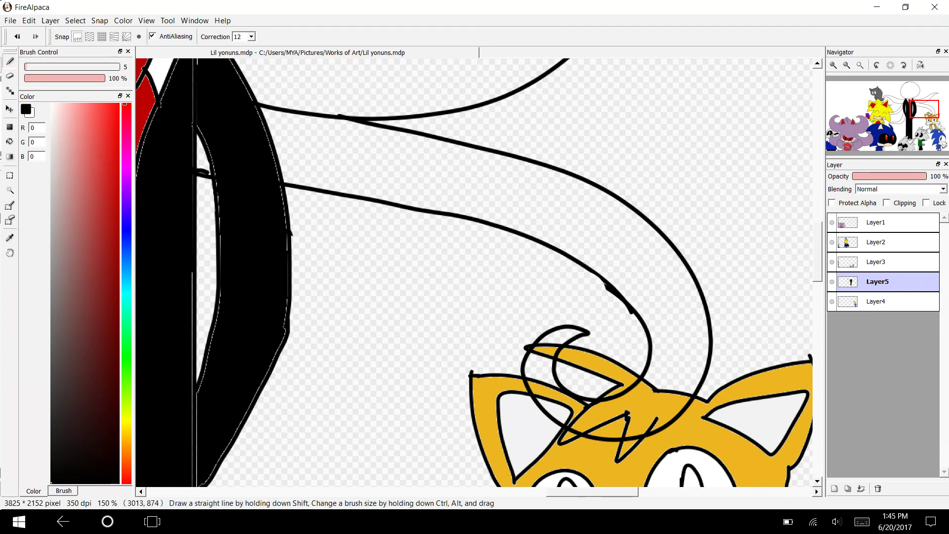
pyautogui.moveTo(430, 274); pyautogui.dragTo(700, 135)
pyautogui.scroll(2, 473, 273)
pyautogui.moveTo(558, 130); pyautogui.dragTo(658, 485)
pyautogui.moveTo(818, 275); pyautogui.dragTo(823, 311)
pyautogui.scroll(-1, 823, 310)
pyautogui.moveTo(655, 234)
pyautogui.mouseDown()
pyautogui.moveTo(737, 291)
pyautogui.moveTo(636, 269)
pyautogui.moveTo(573, 145)
pyautogui.mouseUp()
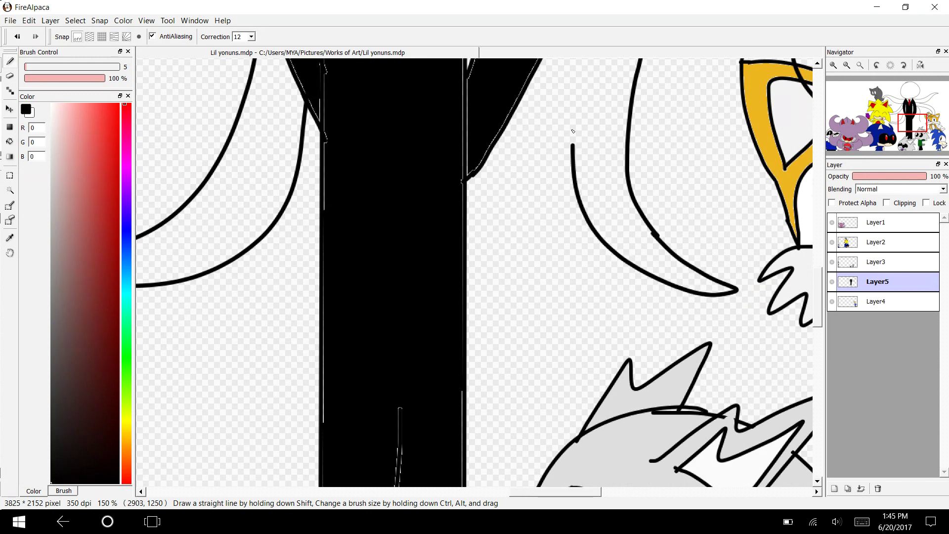
pyautogui.scroll(7, 573, 132)
pyautogui.moveTo(573, 388)
pyautogui.mouseDown()
pyautogui.moveTo(604, 287)
pyautogui.moveTo(467, 200)
pyautogui.mouseUp()
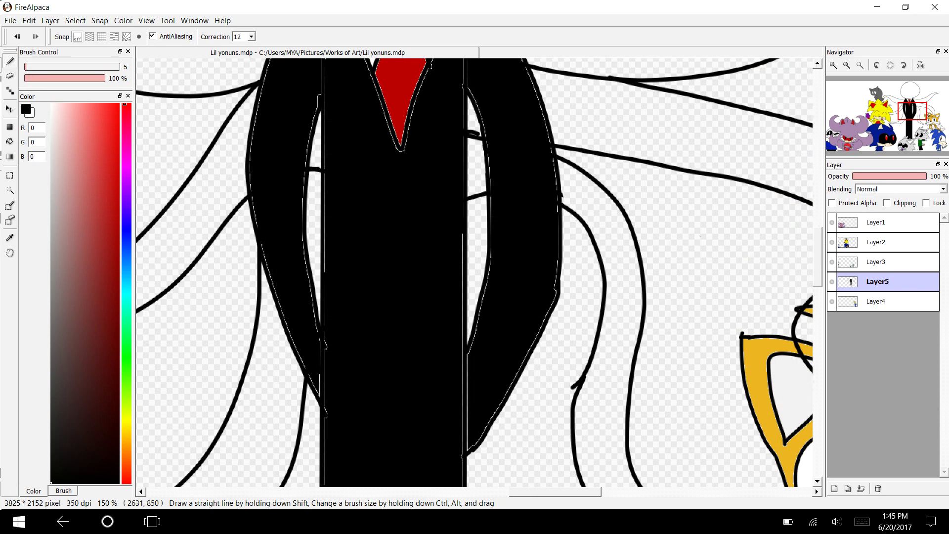
# - Fill the curled and hanging right-hand tentacles with grey (102, 102, 102), hiding Layer4 during the fill and showing it again
pyautogui.hscroll(8, 474, 272)
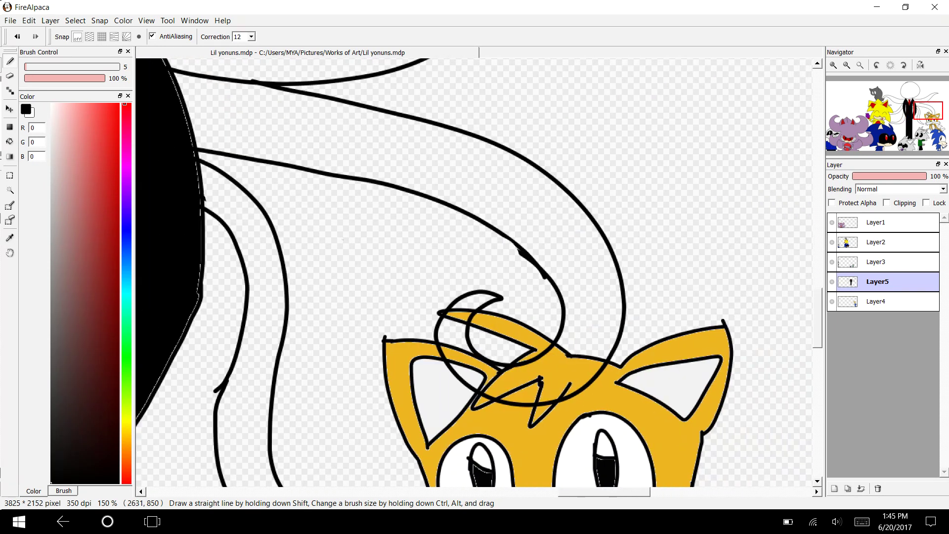
pyautogui.click(832, 301)
pyautogui.moveTo(50, 483)
pyautogui.mouseDown()
pyautogui.moveTo(51, 310)
pyautogui.moveTo(51, 346)
pyautogui.moveTo(51, 332)
pyautogui.mouseUp()
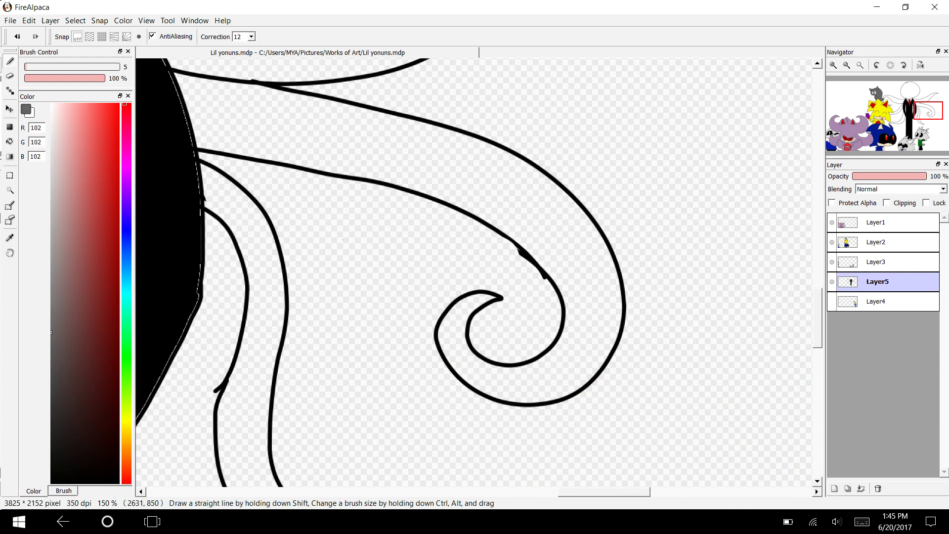
pyautogui.click(9, 142)
pyautogui.click(339, 132)
pyautogui.click(264, 287)
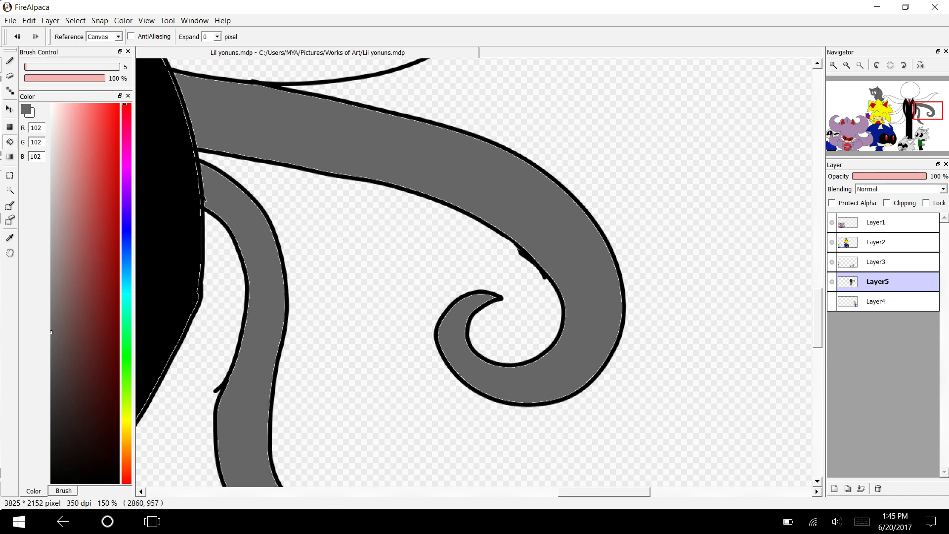
pyautogui.click(832, 301)
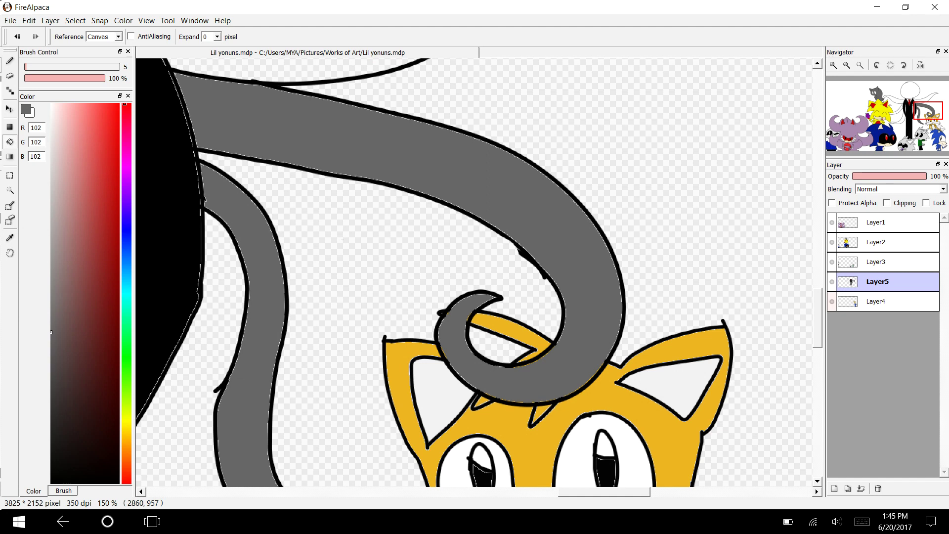
# - Fill the lowest left-hand tentacle, above the dark blue hedgehog, with the same grey
pyautogui.moveTo(918, 130); pyautogui.dragTo(892, 129)
pyautogui.hscroll(5, 474, 272)
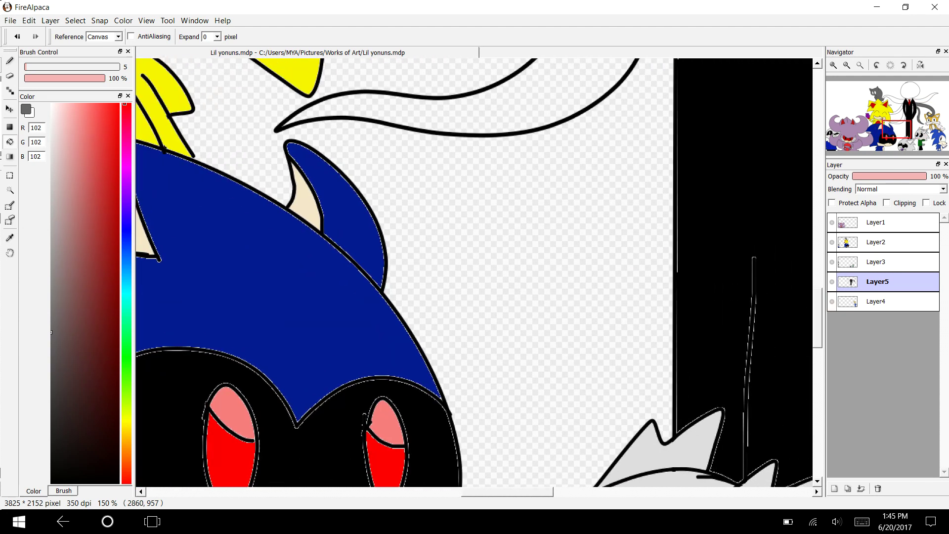
pyautogui.scroll(8, 474, 272)
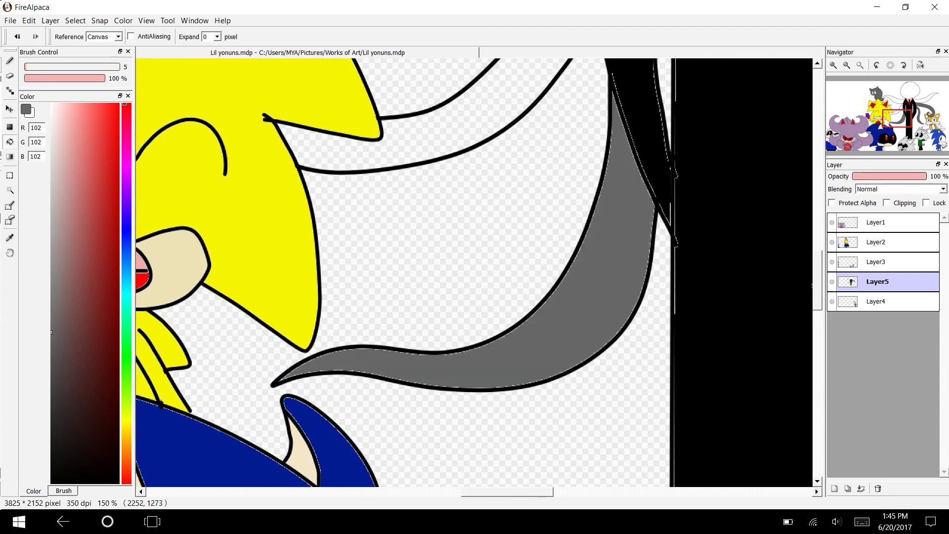
pyautogui.scroll(5, 815, 488)
pyautogui.click(639, 254)
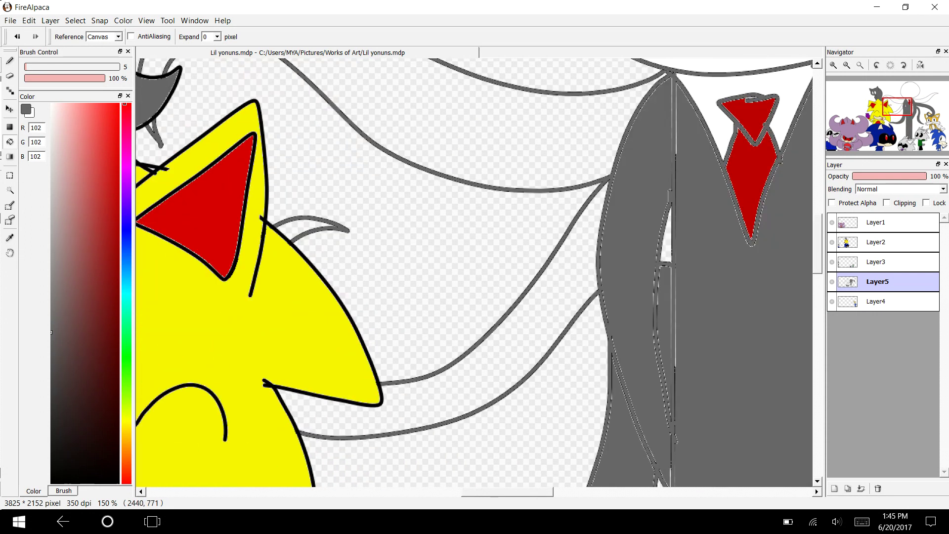
pyautogui.click(510, 326)
pyautogui.hotkey('ctrl', 'z')
pyautogui.hotkey('ctrl', 'z')
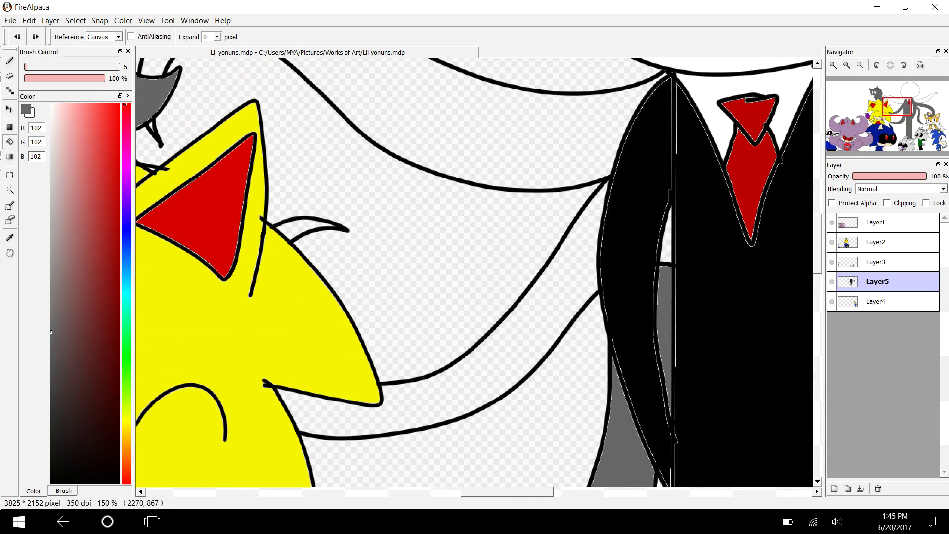
# - Fill the arm gap, the middle and upper left-hand tentacles, and the tip poking out behind the yellow character with grey
pyautogui.click(664, 251)
pyautogui.click(543, 303)
pyautogui.click(529, 148)
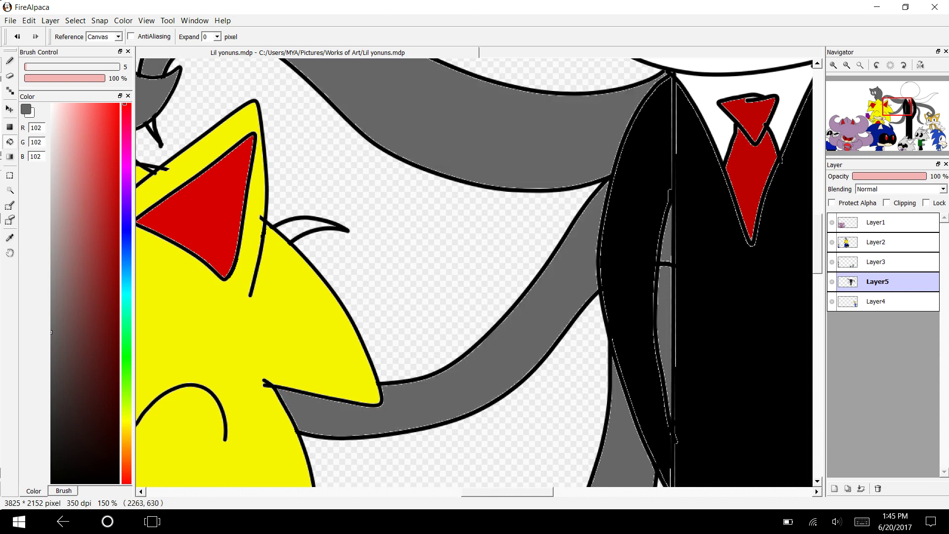
pyautogui.scroll(3, 815, 248)
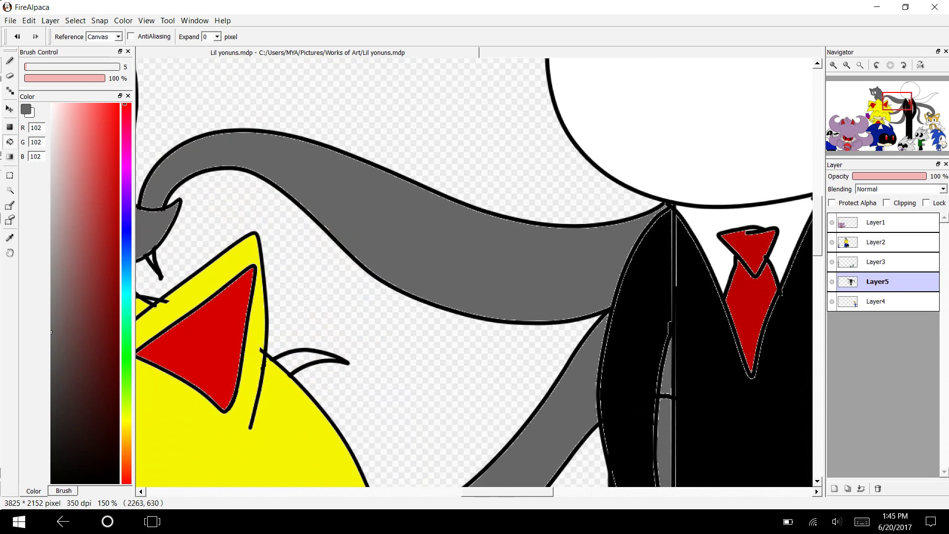
pyautogui.click(291, 362)
pyautogui.click(144, 268)
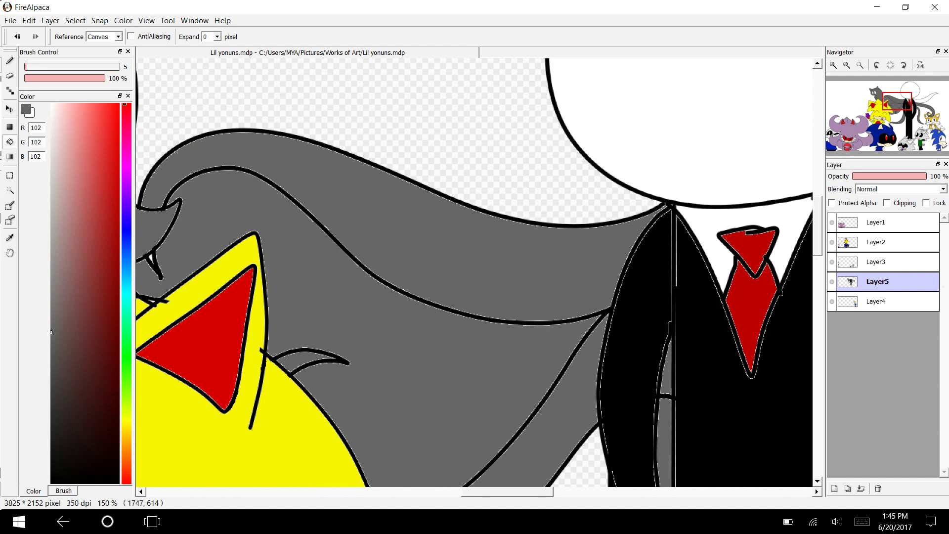
pyautogui.hotkey('ctrl', 'z')
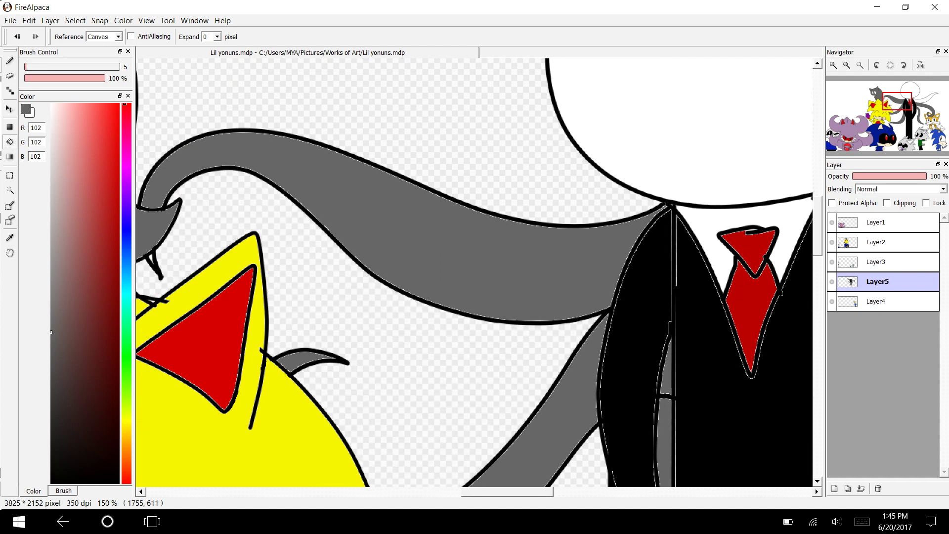
pyautogui.click(153, 257)
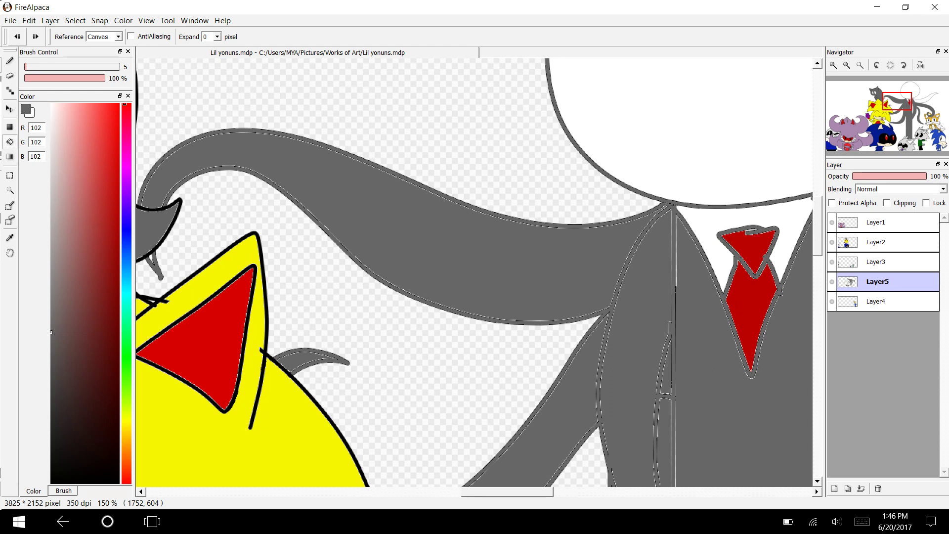
pyautogui.hotkey('ctrl', 'z')
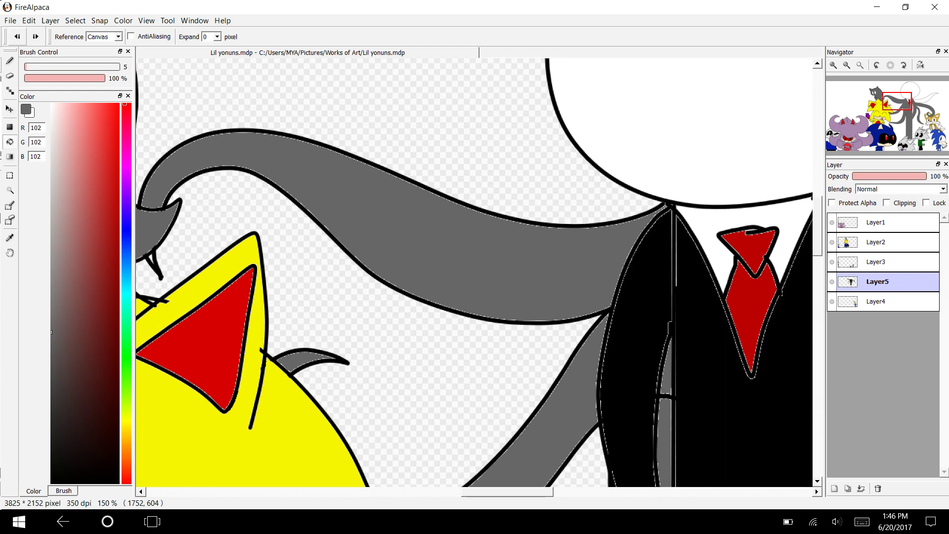
# - Fill the small spike below the grey cat's tail and the upper right-hand tentacle with grey, and fit the drawing to the window
pyautogui.scroll(-1, 474, 273)
pyautogui.click(833, 65)
pyautogui.moveTo(510, 492); pyautogui.dragTo(458, 492)
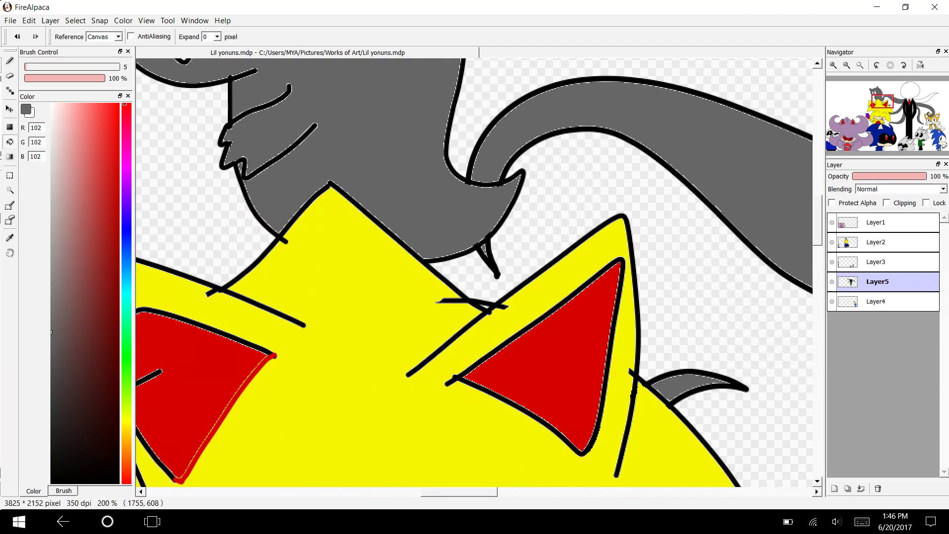
pyautogui.hscroll(5, 474, 272)
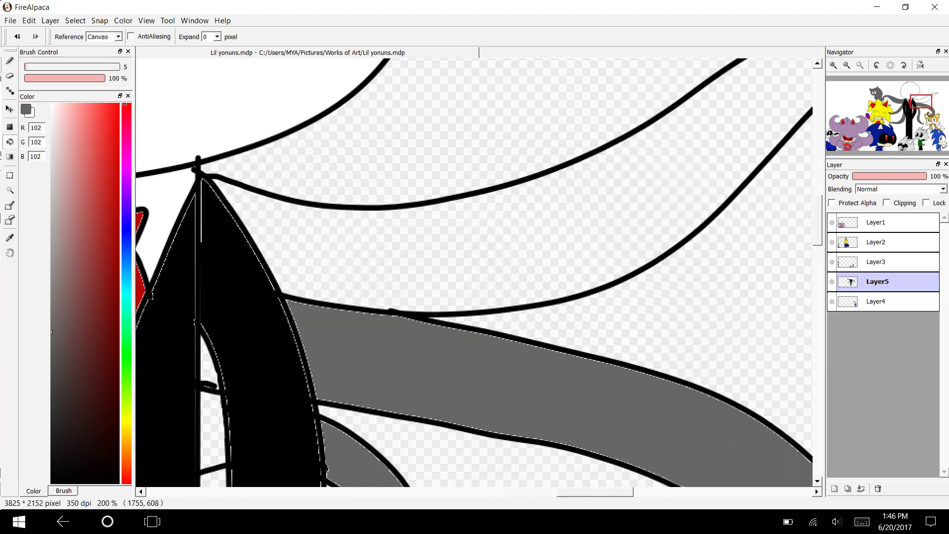
pyautogui.click(296, 232)
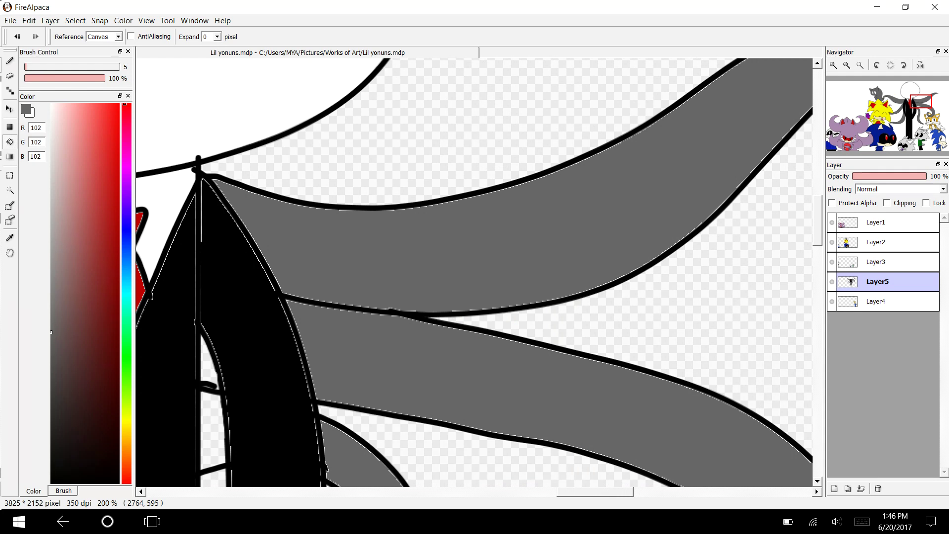
pyautogui.click(860, 65)
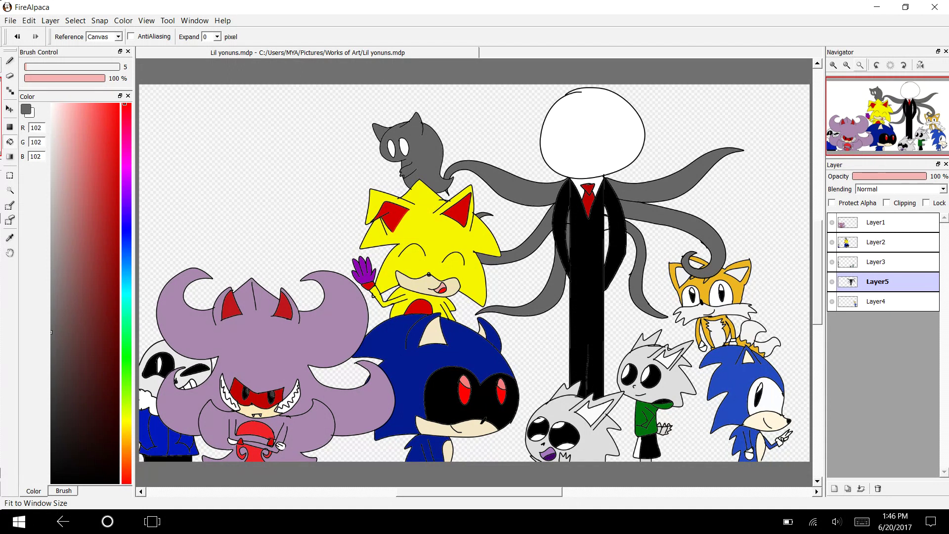
# - Make Layer3 active and ready the brush with black over the empty upper-left area of the canvas
pyautogui.click(833, 65)
pyautogui.click(833, 65)
pyautogui.moveTo(868, 122); pyautogui.dragTo(843, 103)
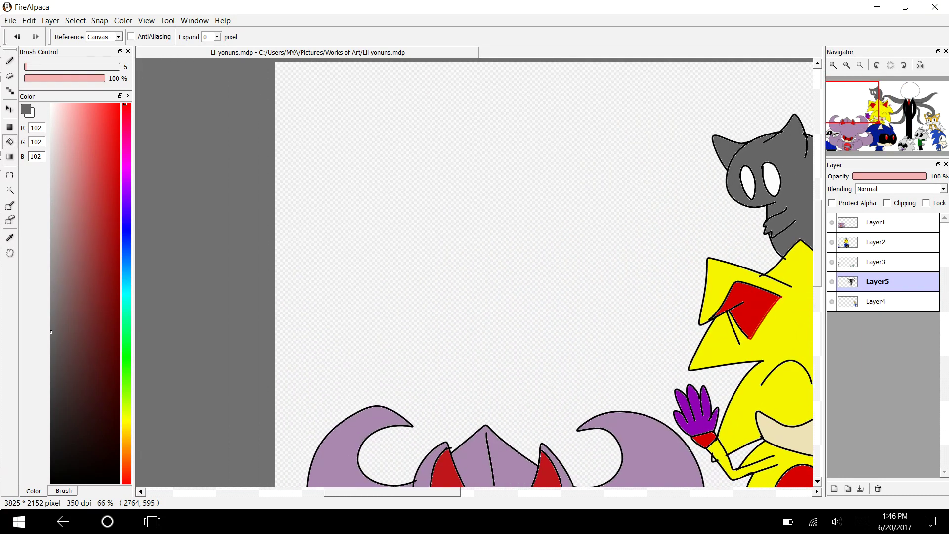
pyautogui.click(877, 242)
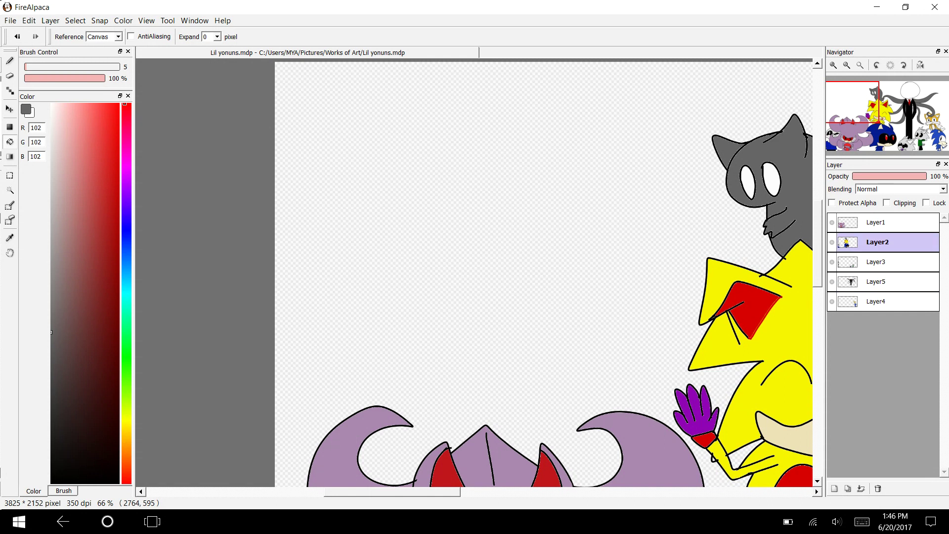
pyautogui.click(877, 261)
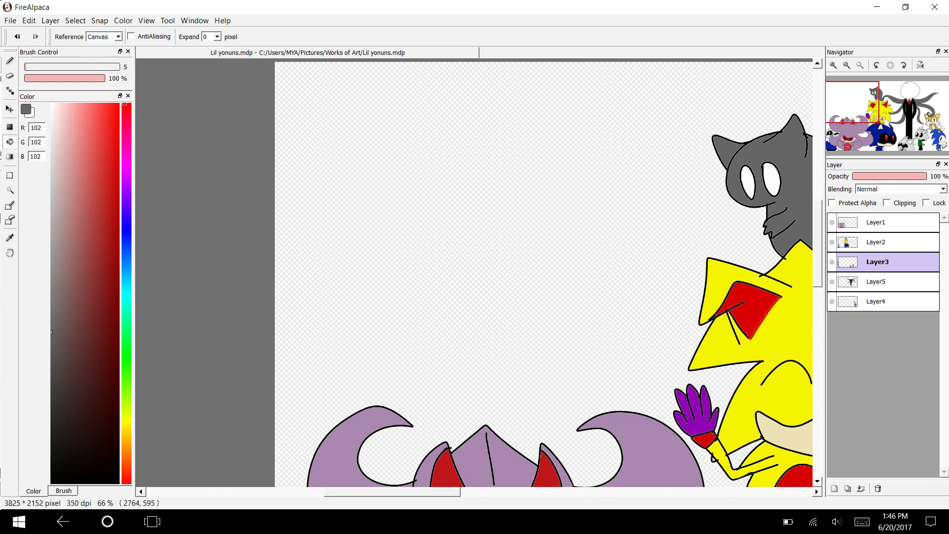
pyautogui.click(833, 64)
pyautogui.click(833, 65)
pyautogui.moveTo(817, 227); pyautogui.dragTo(817, 184)
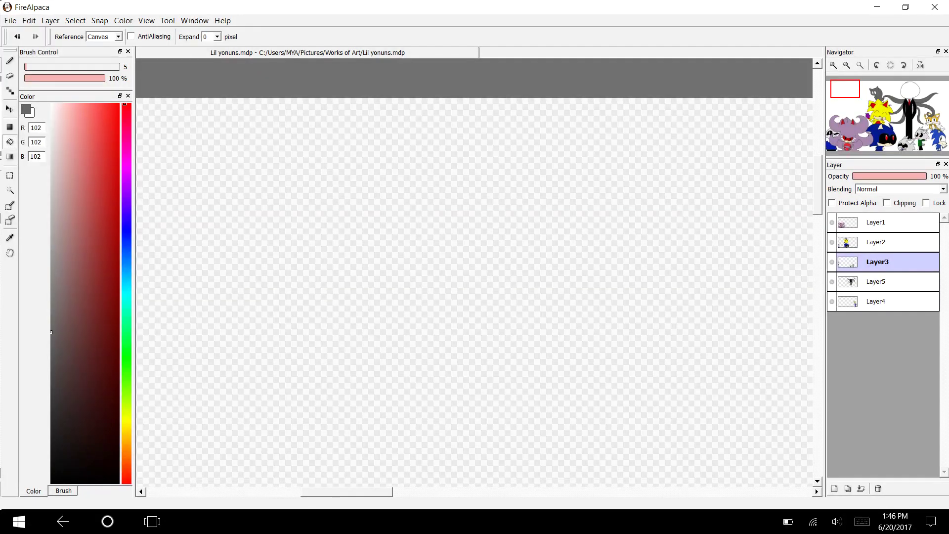
pyautogui.click(10, 61)
pyautogui.moveTo(68, 411); pyautogui.dragTo(51, 482)
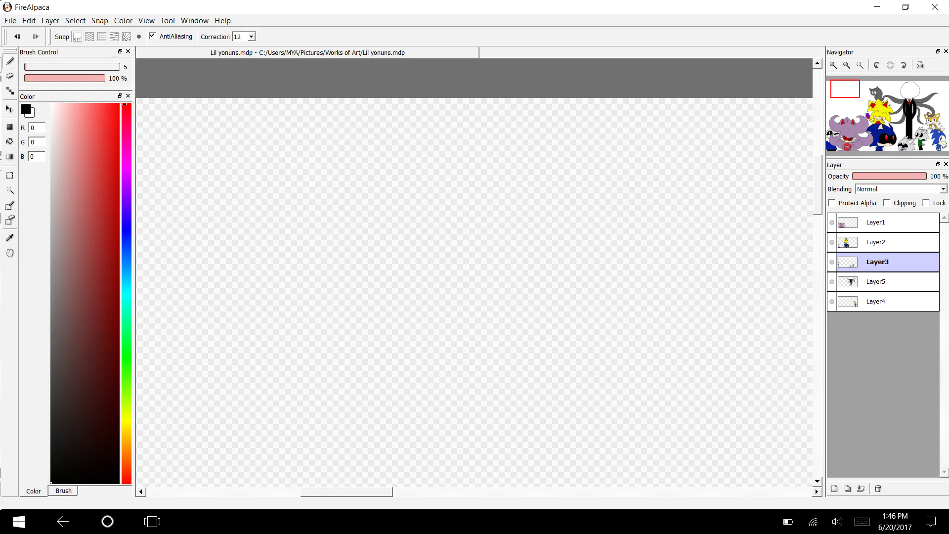
# - Rotate the canvas 180 degrees and draw the two curved sides of a new character's body rising from the canvas edge
pyautogui.click(903, 65)
pyautogui.click(903, 65)
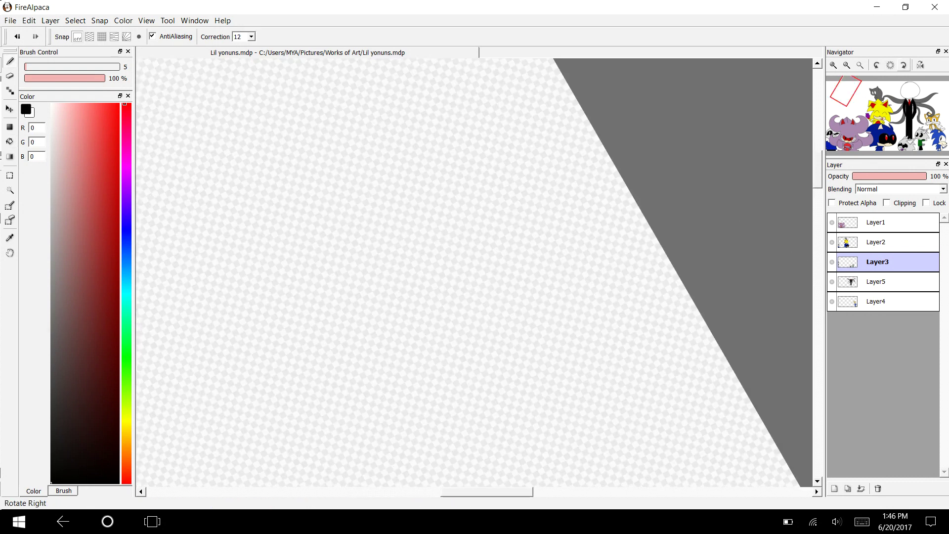
pyautogui.click(903, 65)
pyautogui.click(903, 65)
pyautogui.click(903, 65)
pyautogui.click(904, 65)
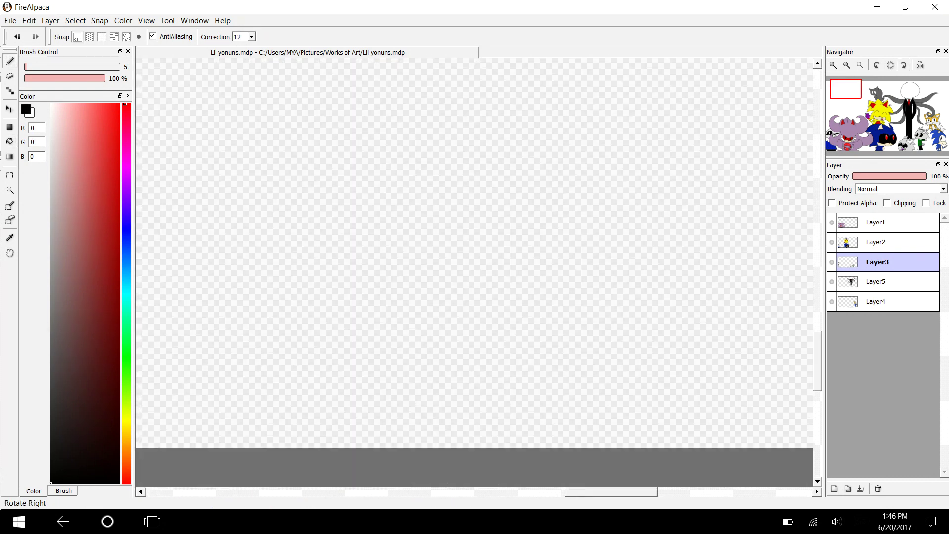
pyautogui.moveTo(558, 452)
pyautogui.mouseDown()
pyautogui.moveTo(606, 267)
pyautogui.moveTo(525, 138)
pyautogui.mouseUp()
pyautogui.moveTo(385, 453)
pyautogui.mouseDown()
pyautogui.moveTo(359, 362)
pyautogui.moveTo(422, 167)
pyautogui.moveTo(459, 143)
pyautogui.mouseUp()
pyautogui.scroll(3, 460, 144)
pyautogui.scroll(-1, 475, 272)
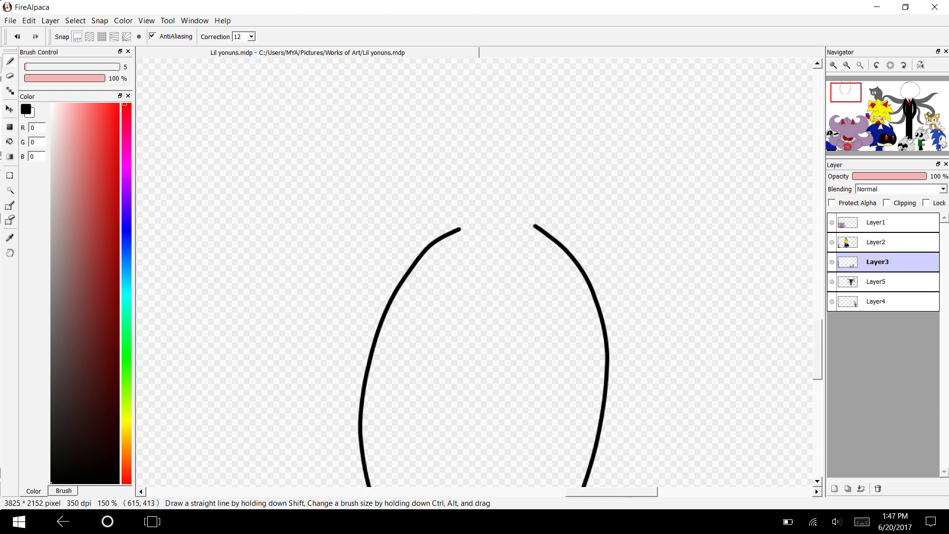
# - Outline a head with two pointed ears above the body and erase the body lines that overlap the chin
pyautogui.scroll(3, 475, 272)
pyautogui.moveTo(440, 214)
pyautogui.mouseDown()
pyautogui.moveTo(453, 203)
pyautogui.moveTo(542, 194)
pyautogui.moveTo(611, 81)
pyautogui.moveTo(629, 236)
pyautogui.mouseUp()
pyautogui.moveTo(440, 214)
pyautogui.mouseDown()
pyautogui.moveTo(338, 118)
pyautogui.moveTo(355, 246)
pyautogui.moveTo(429, 352)
pyautogui.moveTo(596, 312)
pyautogui.moveTo(634, 221)
pyautogui.mouseUp()
pyautogui.press('e')
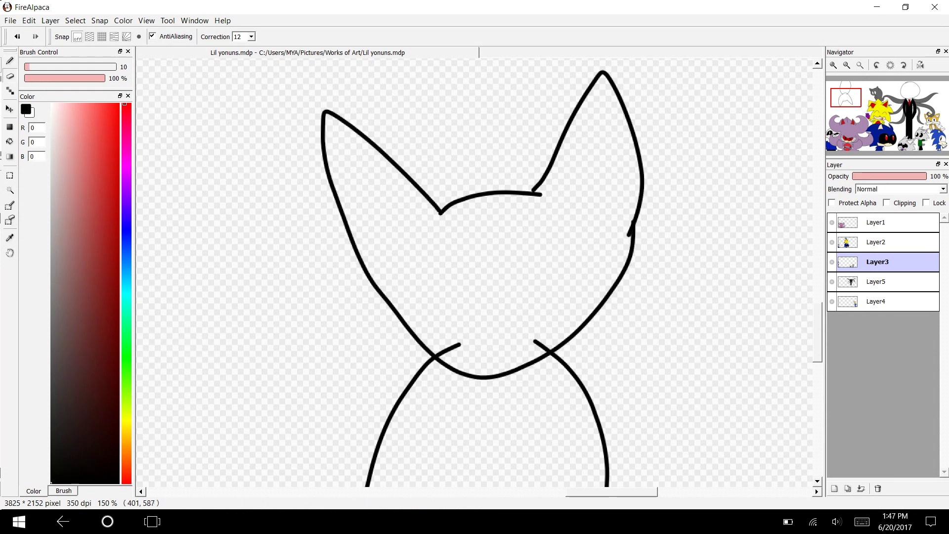
pyautogui.moveTo(464, 355)
pyautogui.mouseDown()
pyautogui.moveTo(445, 344)
pyautogui.moveTo(453, 358)
pyautogui.moveTo(428, 327)
pyautogui.moveTo(439, 353)
pyautogui.mouseUp()
pyautogui.moveTo(532, 340); pyautogui.dragTo(549, 351)
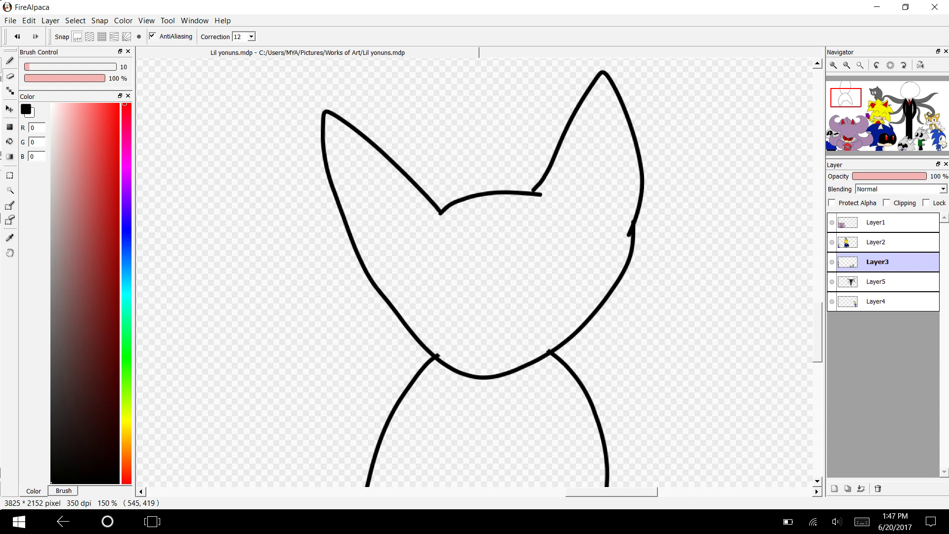
# - Draw the inner-ear outlines inside both of the new character's ears
pyautogui.click(323, 138)
pyautogui.press('b')
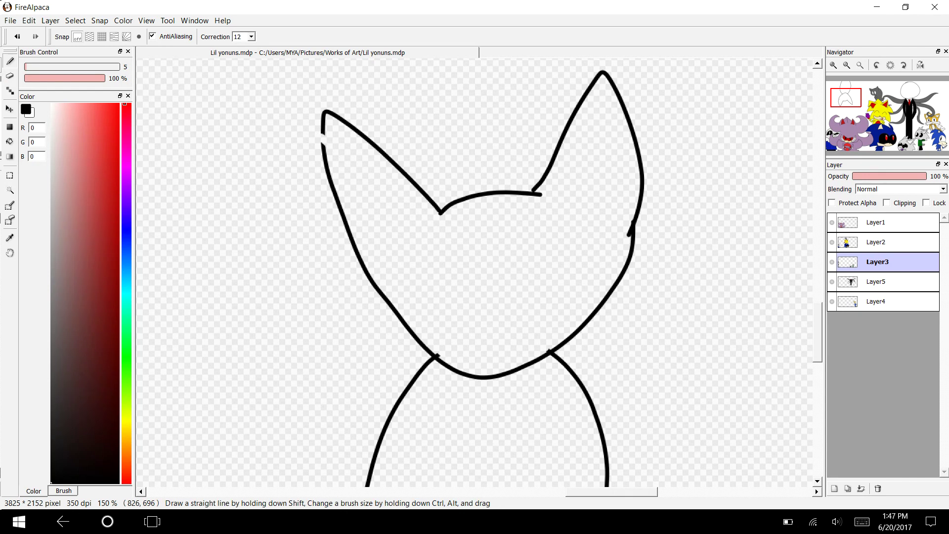
pyautogui.hotkey('ctrl', 'z')
pyautogui.moveTo(411, 229); pyautogui.dragTo(321, 138)
pyautogui.moveTo(563, 187)
pyautogui.mouseDown()
pyautogui.moveTo(603, 106)
pyautogui.moveTo(622, 221)
pyautogui.moveTo(552, 186)
pyautogui.mouseUp()
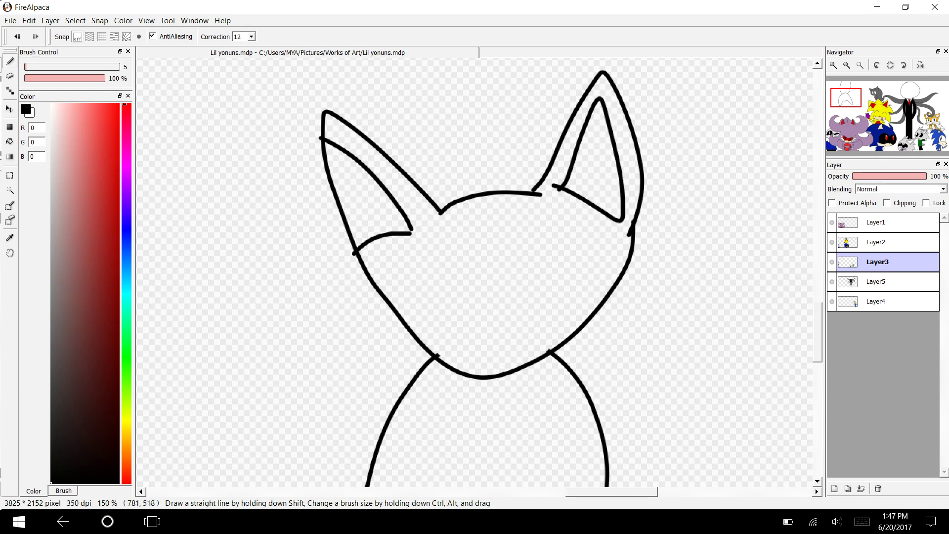
# - Draw two large round eyes and a small circle near the chin on the new character's face
pyautogui.moveTo(433, 251)
pyautogui.mouseDown()
pyautogui.moveTo(488, 276)
pyautogui.moveTo(437, 246)
pyautogui.mouseUp()
pyautogui.moveTo(433, 252); pyautogui.dragTo(441, 248)
pyautogui.moveTo(554, 241)
pyautogui.mouseDown()
pyautogui.moveTo(507, 293)
pyautogui.moveTo(552, 240)
pyautogui.mouseUp()
pyautogui.moveTo(488, 354)
pyautogui.mouseDown()
pyautogui.moveTo(482, 362)
pyautogui.moveTo(490, 356)
pyautogui.mouseUp()
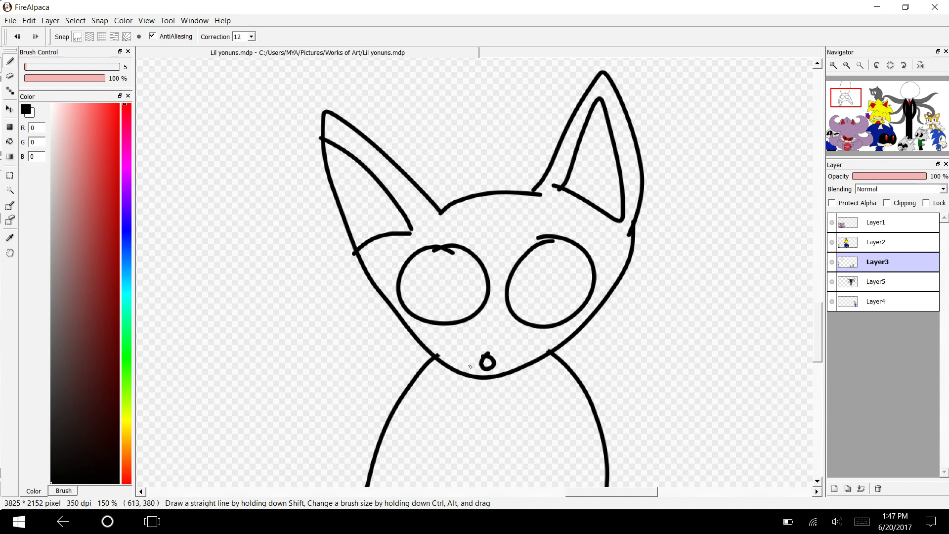
# - Undo the new character's facial features, ears, head outline and body lines
pyautogui.scroll(-6, 470, 367)
pyautogui.scroll(5, 470, 366)
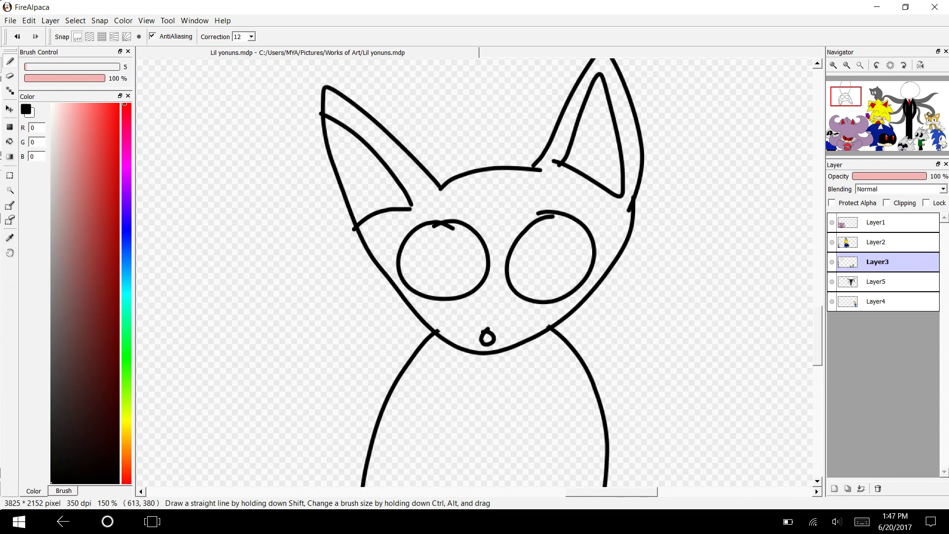
pyautogui.scroll(-1, 470, 367)
pyautogui.hotkey('ctrl', 'z')
pyautogui.hotkey('ctrl', 'z')
pyautogui.hotkey('ctrl', 'z')
pyautogui.hotkey('ctrl', 'z')
pyautogui.hotkey('ctrl', 'z')
pyautogui.hotkey('ctrl', 'z')
pyautogui.hotkey('ctrl', 'z')
pyautogui.hotkey('ctrl', 'z')
pyautogui.hotkey('ctrl', 'z')
pyautogui.hotkey('ctrl', 'z')
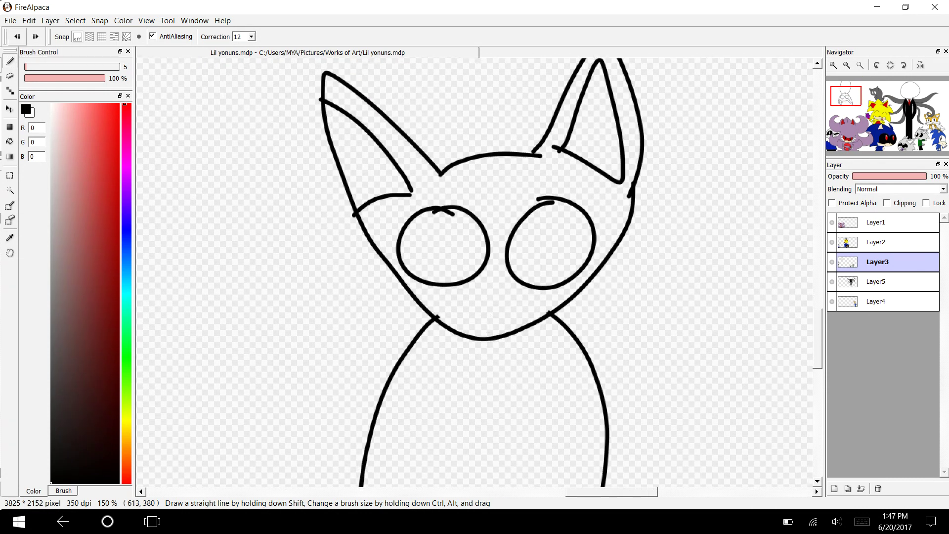
pyautogui.hotkey('ctrl', 'z')
pyautogui.hotkey('ctrl', 'z')
pyautogui.hotkey('ctrl', 'z')
pyautogui.hotkey('ctrl', 'z')
pyautogui.hotkey('ctrl', 'z')
pyautogui.hotkey('ctrl', 'z')
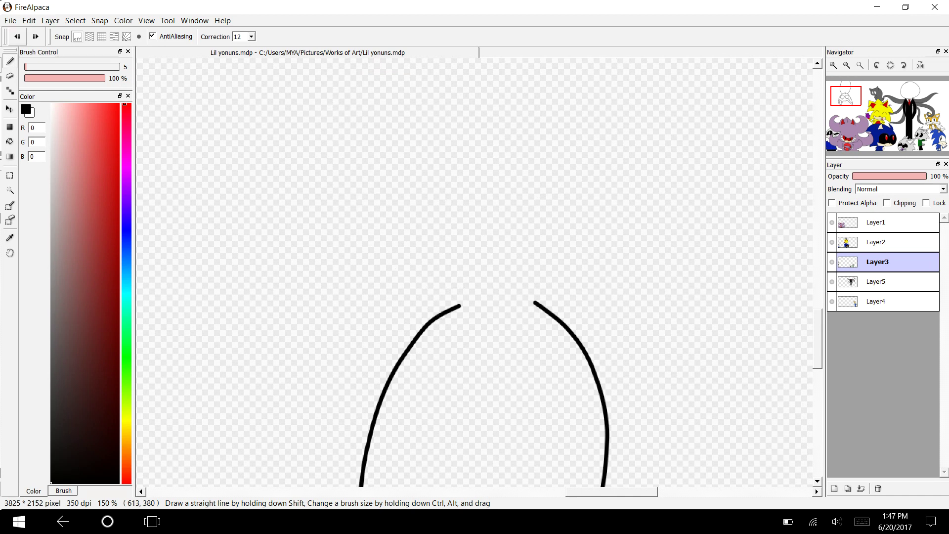
# - Try to draw two widely spaced curved body sides rising from the canvas edge at 200% zoom
pyautogui.click(833, 65)
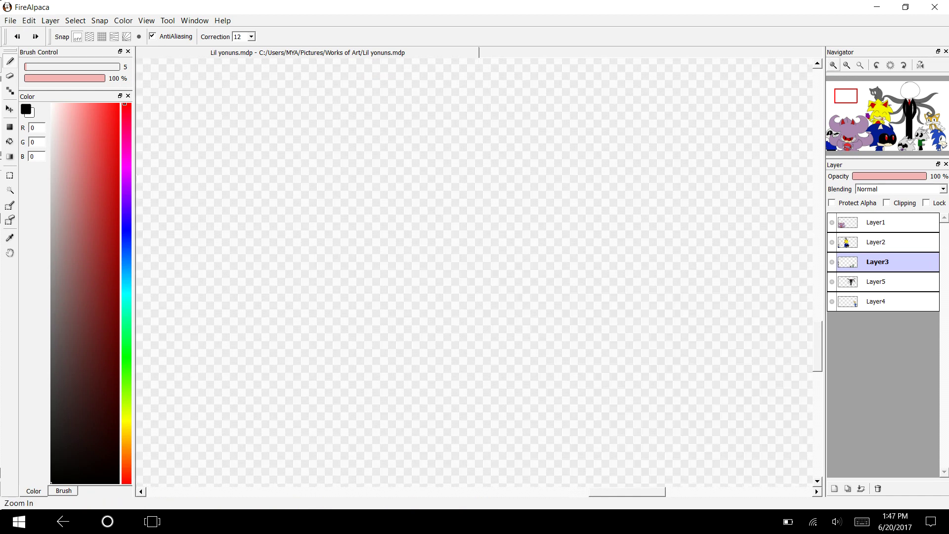
pyautogui.moveTo(818, 346); pyautogui.dragTo(817, 374)
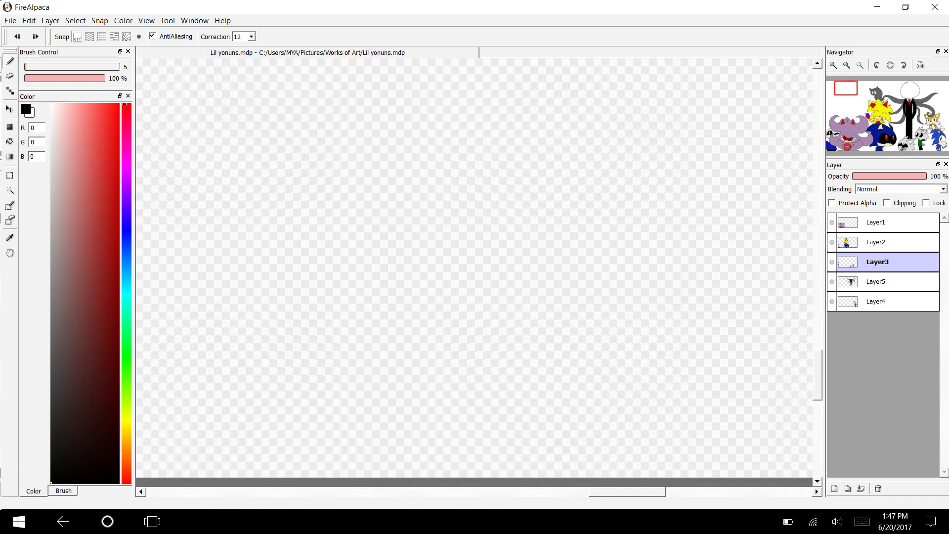
pyautogui.moveTo(413, 476)
pyautogui.mouseDown()
pyautogui.moveTo(371, 302)
pyautogui.moveTo(399, 202)
pyautogui.mouseUp()
pyautogui.moveTo(638, 475)
pyautogui.mouseDown()
pyautogui.moveTo(646, 468)
pyautogui.moveTo(603, 205)
pyautogui.moveTo(577, 184)
pyautogui.mouseUp()
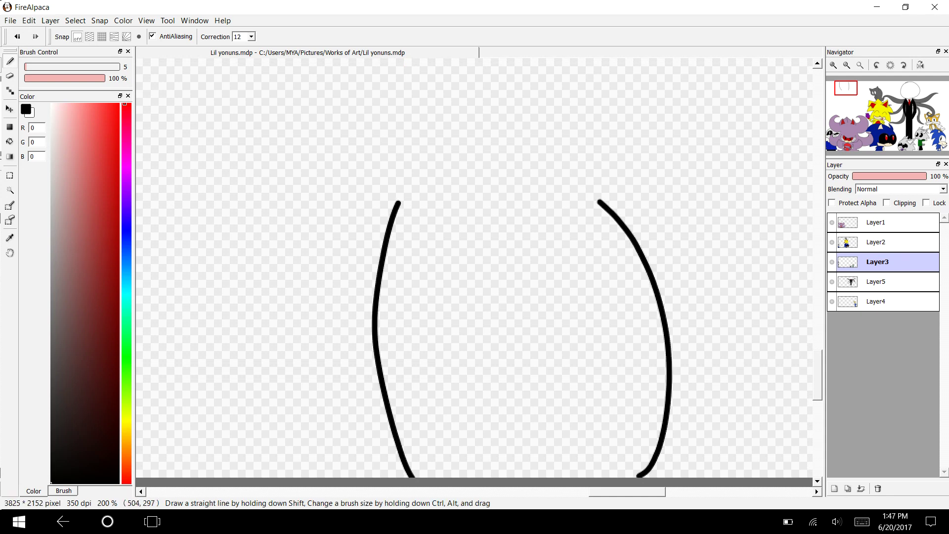
pyautogui.hotkey('ctrl', 'z')
pyautogui.hotkey('ctrl', 'z')
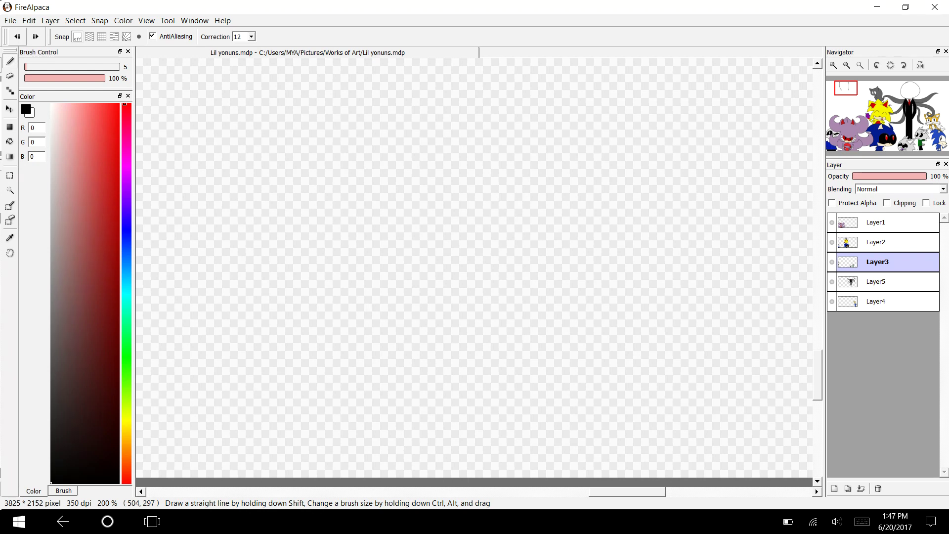
# - Draw the two curved sides of a smaller character's body rising from the canvas edge, closer to the grey cat's ear
pyautogui.hscroll(-3, 475, 267)
pyautogui.moveTo(846, 88)
pyautogui.mouseDown()
pyautogui.moveTo(868, 86)
pyautogui.moveTo(859, 88)
pyautogui.mouseUp()
pyautogui.moveTo(585, 464)
pyautogui.mouseDown()
pyautogui.moveTo(612, 411)
pyautogui.moveTo(607, 335)
pyautogui.mouseUp()
pyautogui.moveTo(411, 463)
pyautogui.mouseDown()
pyautogui.moveTo(394, 422)
pyautogui.moveTo(464, 304)
pyautogui.mouseUp()
pyautogui.moveTo(584, 462); pyautogui.dragTo(576, 300)
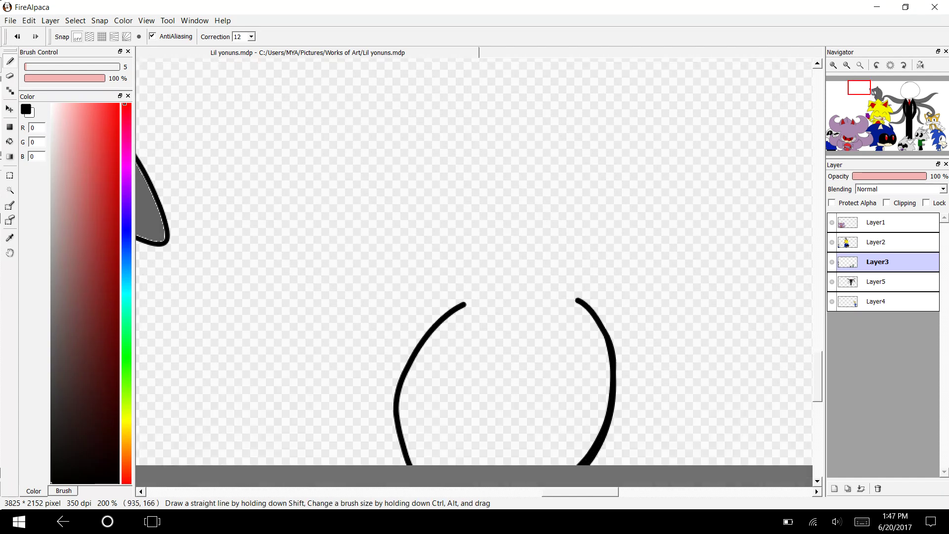
# - Switch to the browser to skip the YouTube ad, and return to the FireAlpaca drawing
pyautogui.press('super+Tab')
pyautogui.click(668, 148)
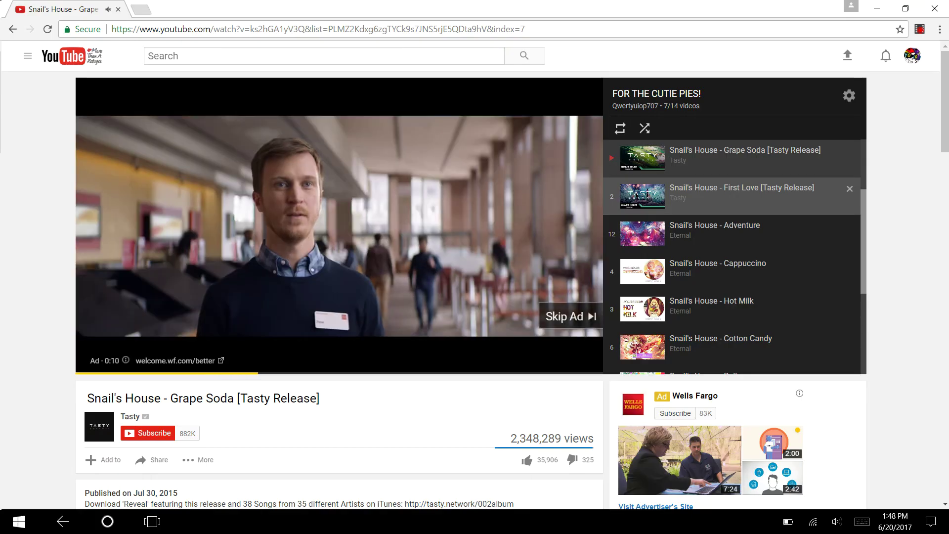
pyautogui.click(571, 316)
pyautogui.press('super+Tab')
pyautogui.click(667, 148)
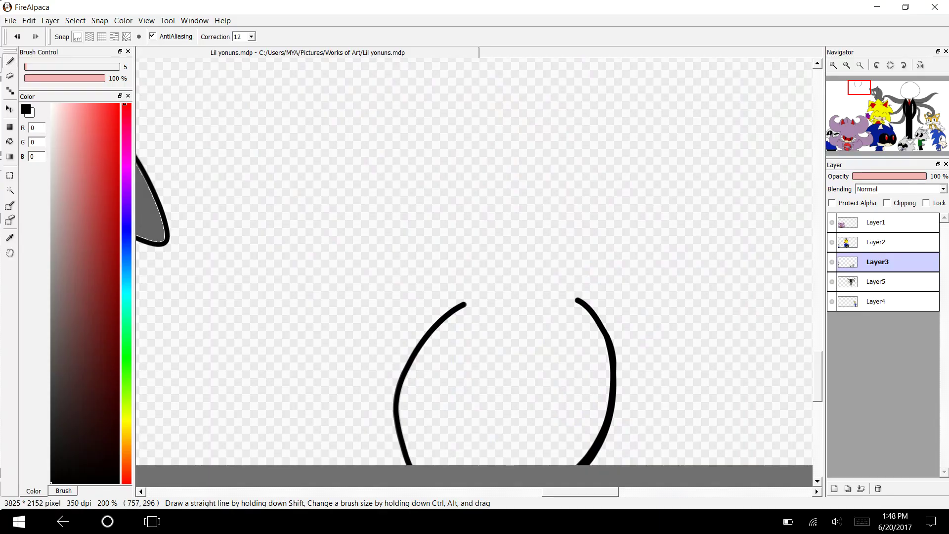
# - Outline a head with a narrow chin and two pointed ears above the body, including round eyes and inner-ear lines
pyautogui.moveTo(451, 298)
pyautogui.mouseDown()
pyautogui.moveTo(513, 345)
pyautogui.moveTo(600, 254)
pyautogui.mouseUp()
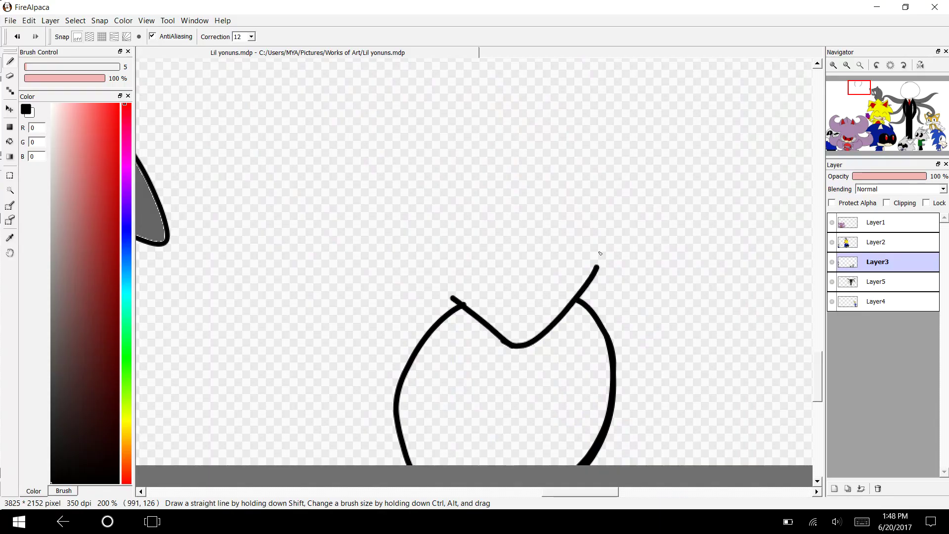
pyautogui.moveTo(452, 299)
pyautogui.mouseDown()
pyautogui.moveTo(379, 192)
pyautogui.moveTo(359, 145)
pyautogui.moveTo(373, 129)
pyautogui.moveTo(477, 202)
pyautogui.moveTo(560, 202)
pyautogui.moveTo(593, 163)
pyautogui.moveTo(657, 131)
pyautogui.moveTo(596, 267)
pyautogui.mouseUp()
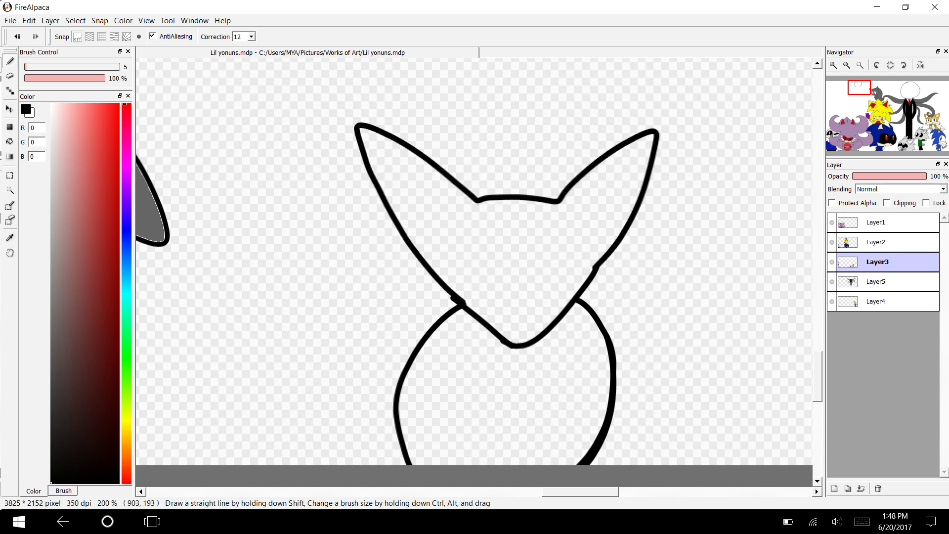
pyautogui.moveTo(462, 221)
pyautogui.mouseDown()
pyautogui.moveTo(446, 257)
pyautogui.moveTo(467, 223)
pyautogui.mouseUp()
pyautogui.moveTo(544, 244)
pyautogui.mouseDown()
pyautogui.moveTo(517, 242)
pyautogui.moveTo(551, 238)
pyautogui.moveTo(516, 257)
pyautogui.moveTo(534, 218)
pyautogui.mouseUp()
pyautogui.click(17, 36)
pyautogui.moveTo(365, 146)
pyautogui.mouseDown()
pyautogui.moveTo(429, 202)
pyautogui.moveTo(406, 228)
pyautogui.mouseUp()
pyautogui.moveTo(574, 206)
pyautogui.mouseDown()
pyautogui.moveTo(628, 161)
pyautogui.moveTo(591, 219)
pyautogui.moveTo(571, 205)
pyautogui.mouseUp()
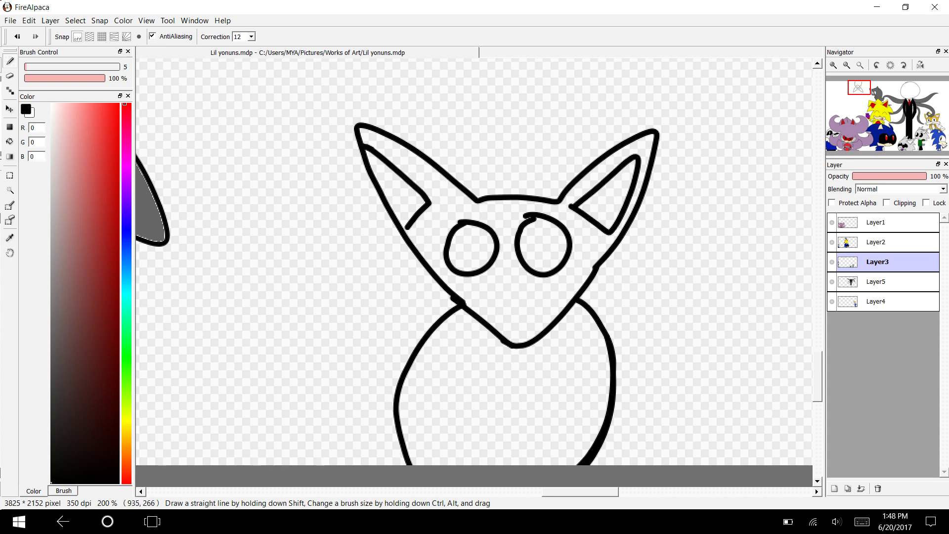
# - Draw two curved lines down the inside of the body and a small black-filled oval at the tip of the chin
pyautogui.moveTo(447, 315); pyautogui.dragTo(474, 461)
pyautogui.moveTo(584, 313); pyautogui.dragTo(552, 463)
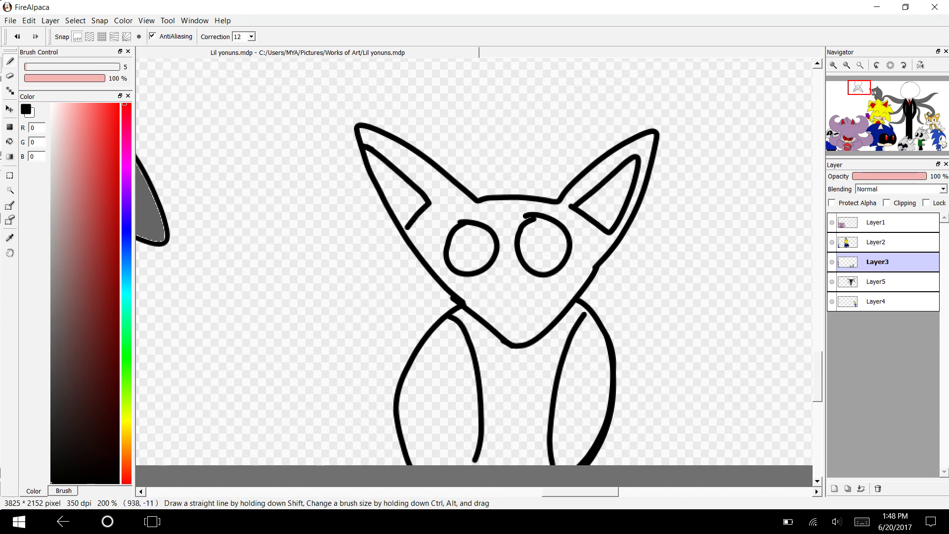
pyautogui.moveTo(503, 338); pyautogui.dragTo(538, 336)
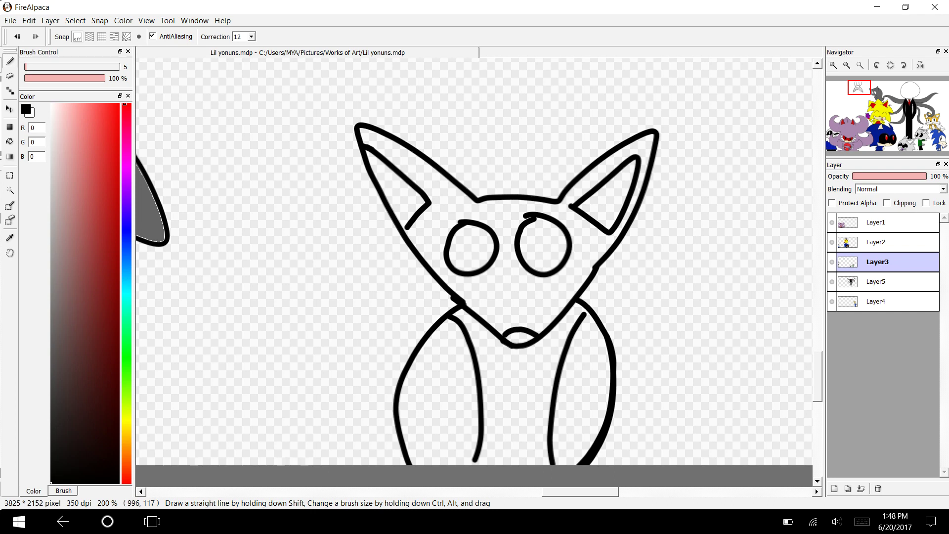
pyautogui.press('f')
pyautogui.click(519, 337)
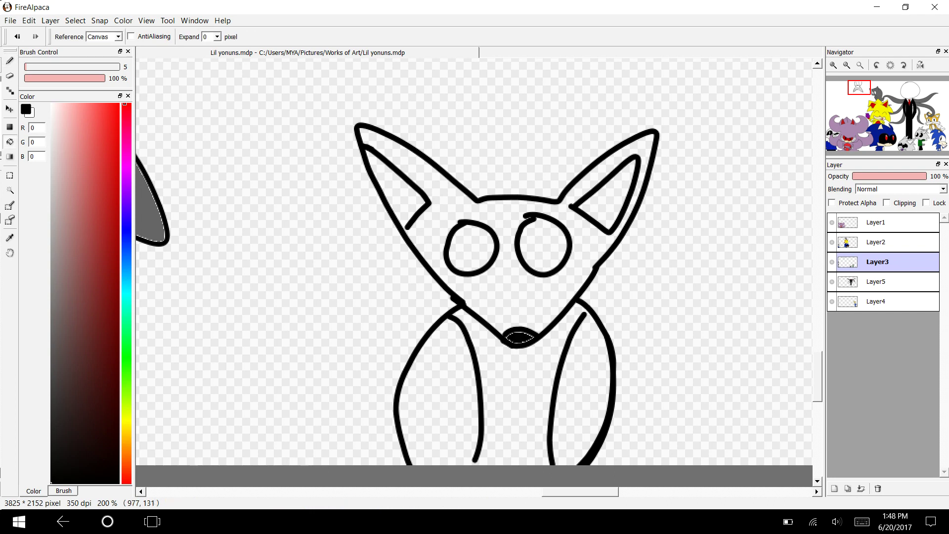
pyautogui.press('b')
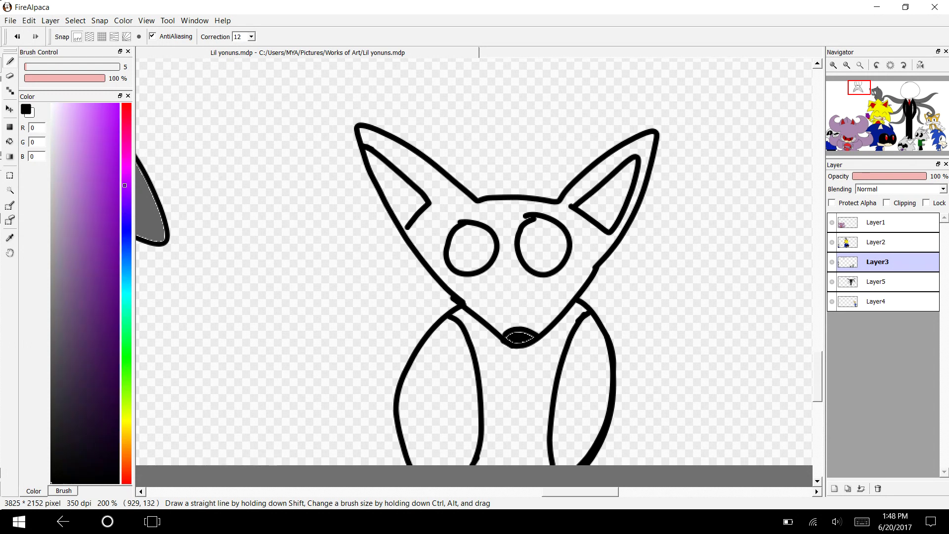
# - Fill the middle of the body with purple (120, 0, 171) and both side sections with blue (0, 126, 171)
pyautogui.click(119, 229)
pyautogui.click(10, 142)
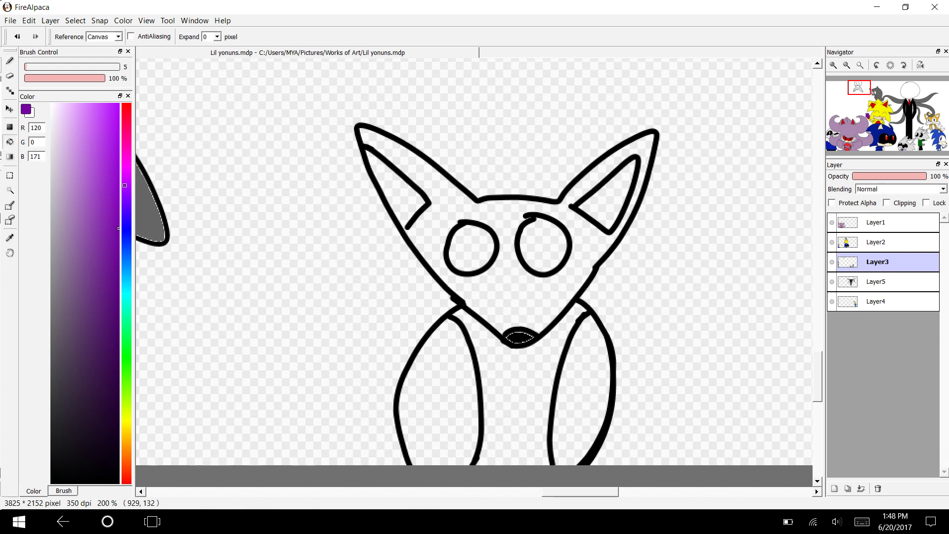
pyautogui.click(531, 410)
pyautogui.click(125, 277)
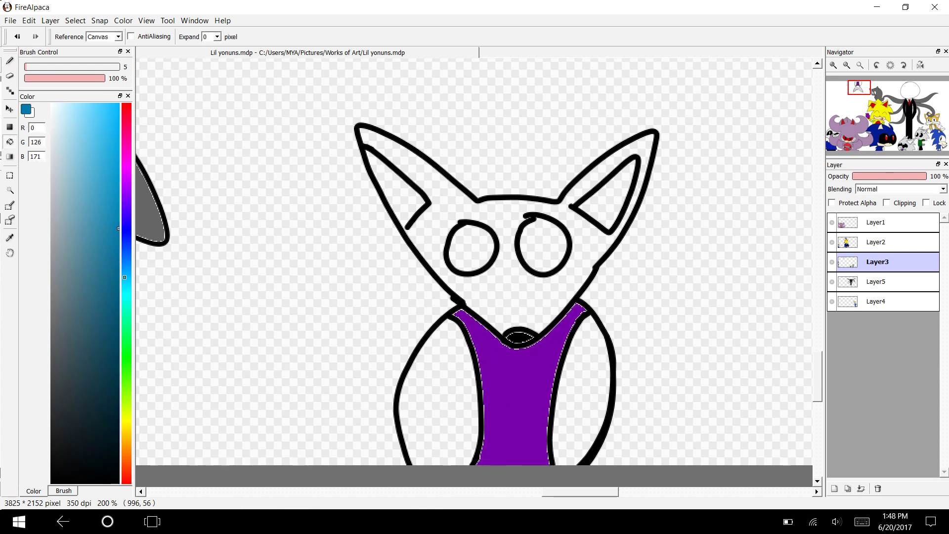
pyautogui.click(450, 402)
pyautogui.click(583, 412)
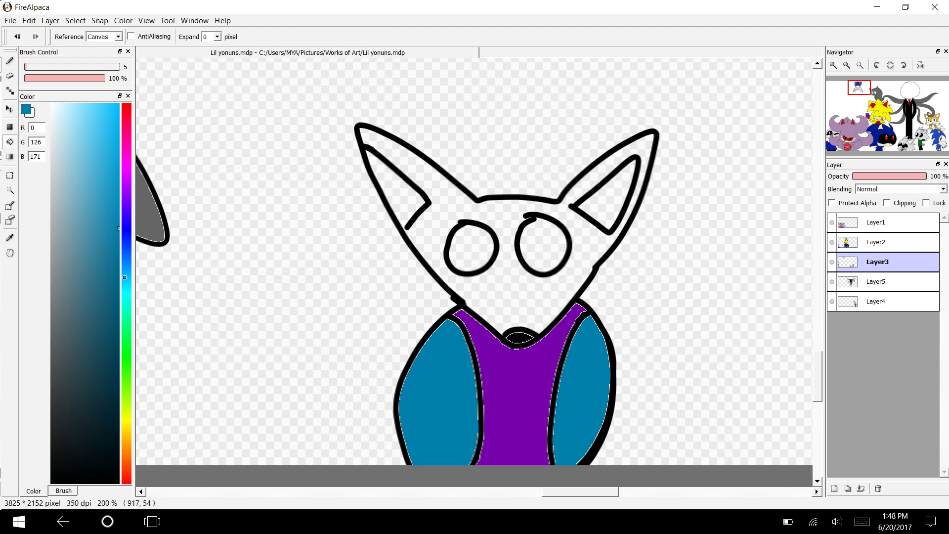
# - Fill the character's head with dark blue (0, 0, 134) and both inner ears with teal (0, 111, 134)
pyautogui.click(125, 231)
pyautogui.click(519, 303)
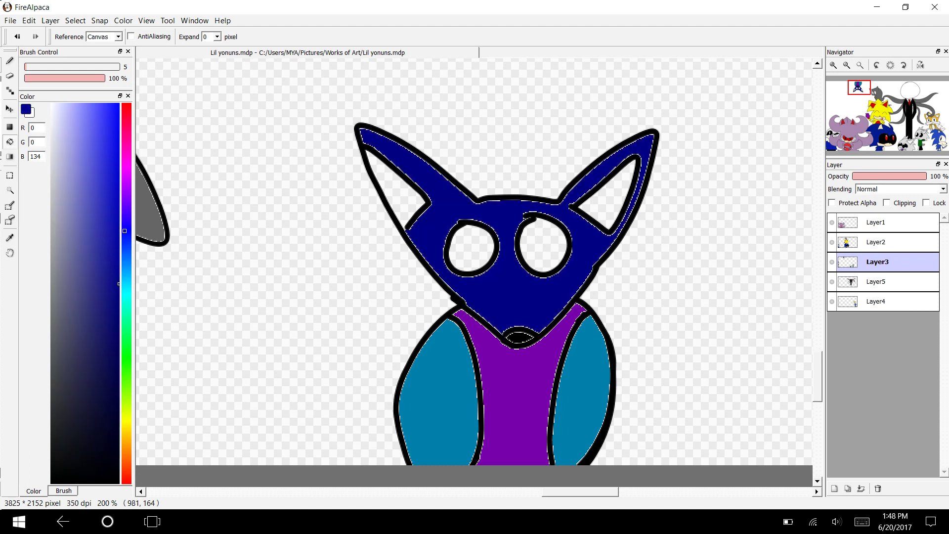
pyautogui.click(125, 283)
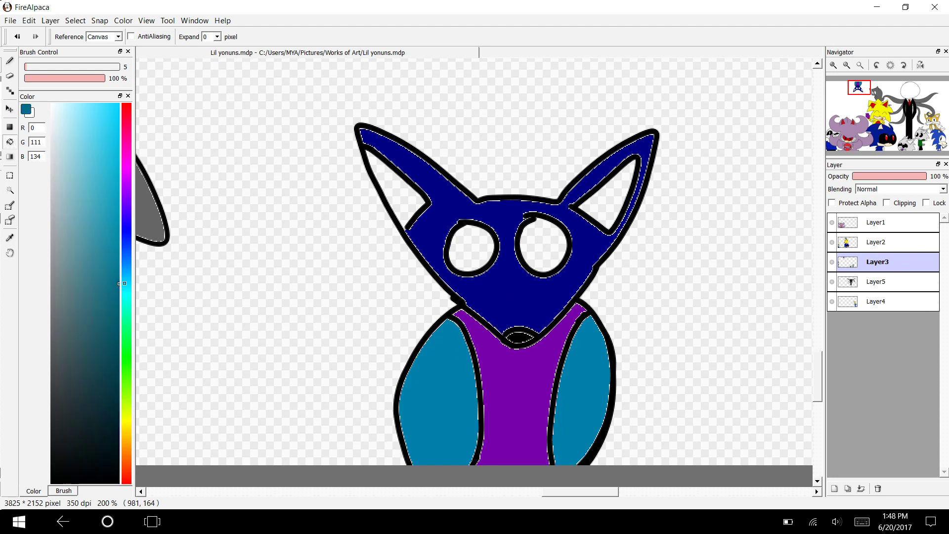
pyautogui.click(401, 190)
pyautogui.click(610, 190)
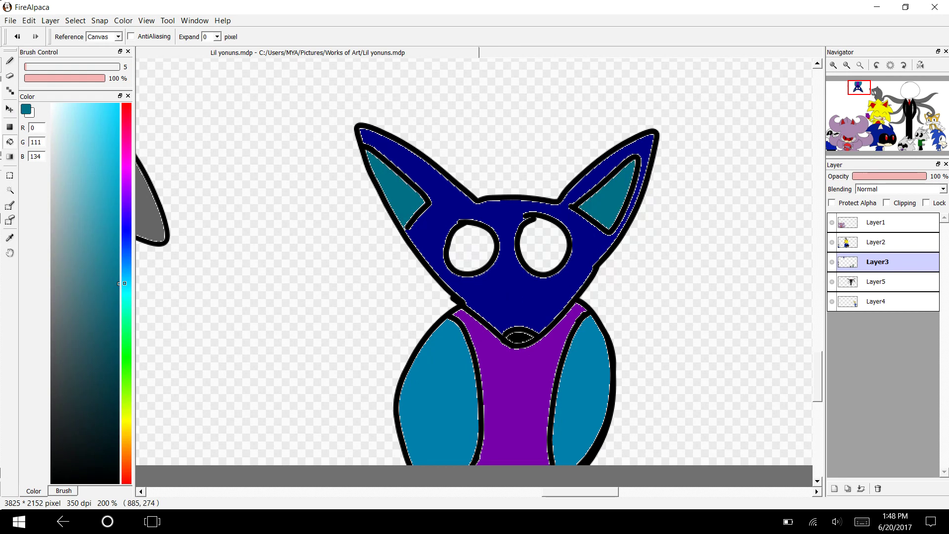
# - Fill both of the character's round eyes with white
pyautogui.press('x')
pyautogui.click(470, 244)
pyautogui.click(543, 245)
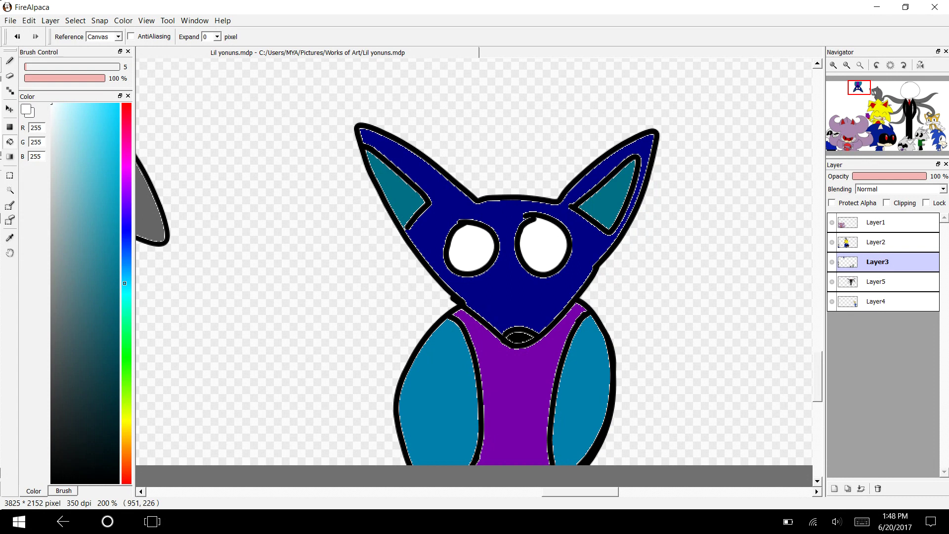
# - Rotate the canvas back upright and zoom out to 100% to view the finished upside-down character
pyautogui.moveTo(587, 491); pyautogui.dragTo(543, 482)
pyautogui.click(876, 65)
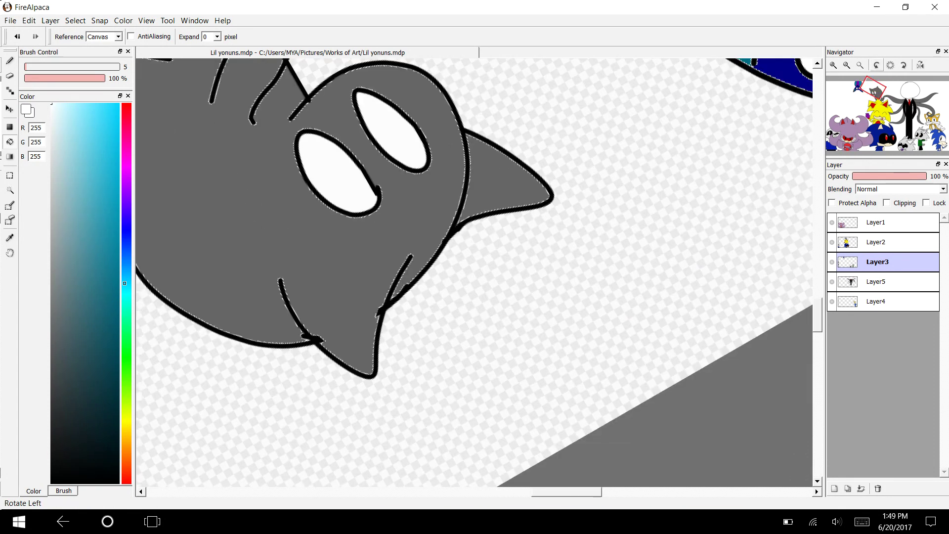
pyautogui.click(876, 65)
pyautogui.click(877, 64)
pyautogui.click(876, 65)
pyautogui.click(877, 64)
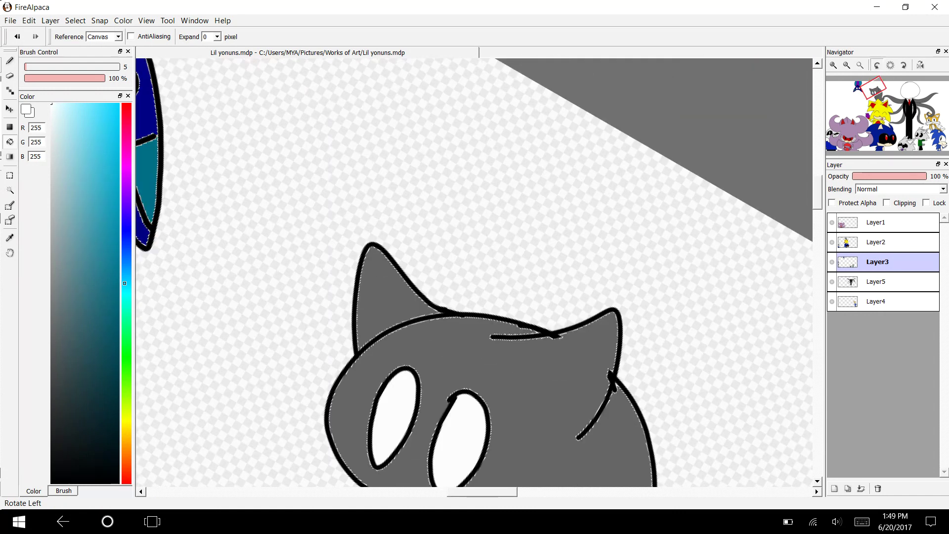
pyautogui.click(876, 65)
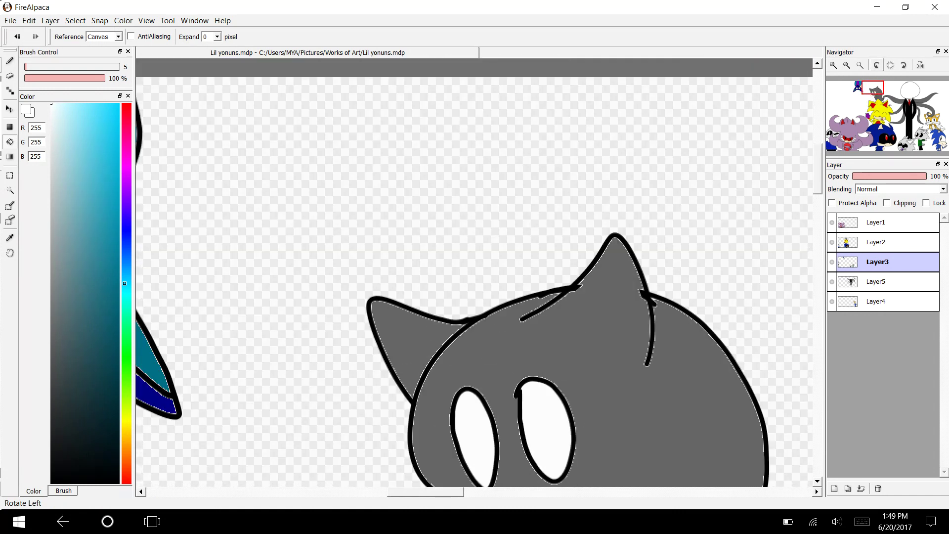
pyautogui.click(846, 65)
pyautogui.click(847, 65)
pyautogui.click(865, 108)
pyautogui.moveTo(866, 109); pyautogui.dragTo(840, 94)
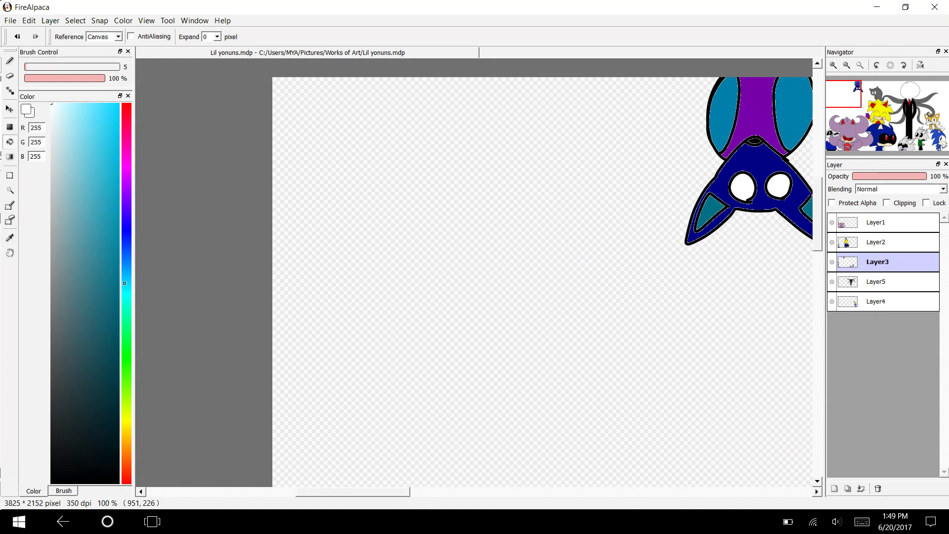
# - Draw a round black outline with a notch in its top on Layer3, above the tip of the suited figure's upper tentacle
pyautogui.moveTo(844, 98); pyautogui.dragTo(916, 84)
pyautogui.click(877, 301)
pyautogui.click(877, 281)
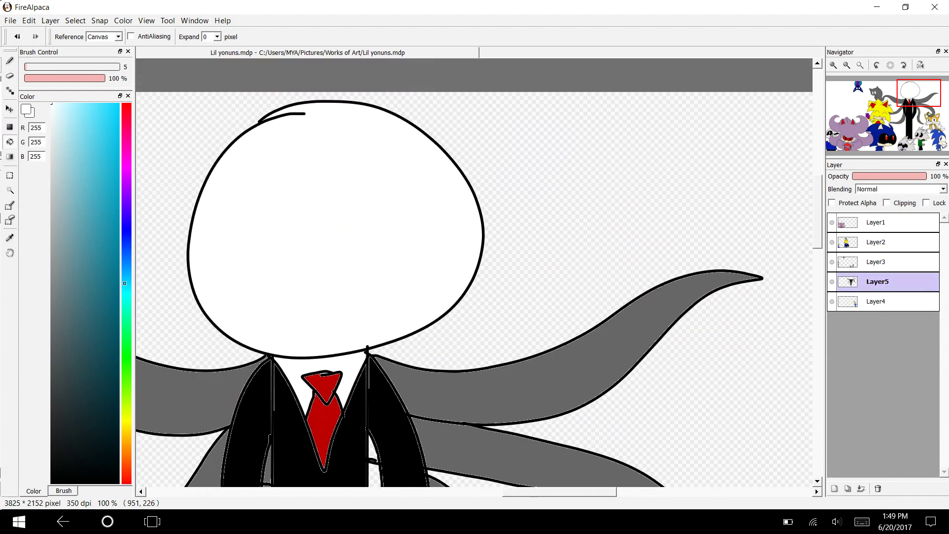
pyautogui.click(877, 262)
pyautogui.press('b')
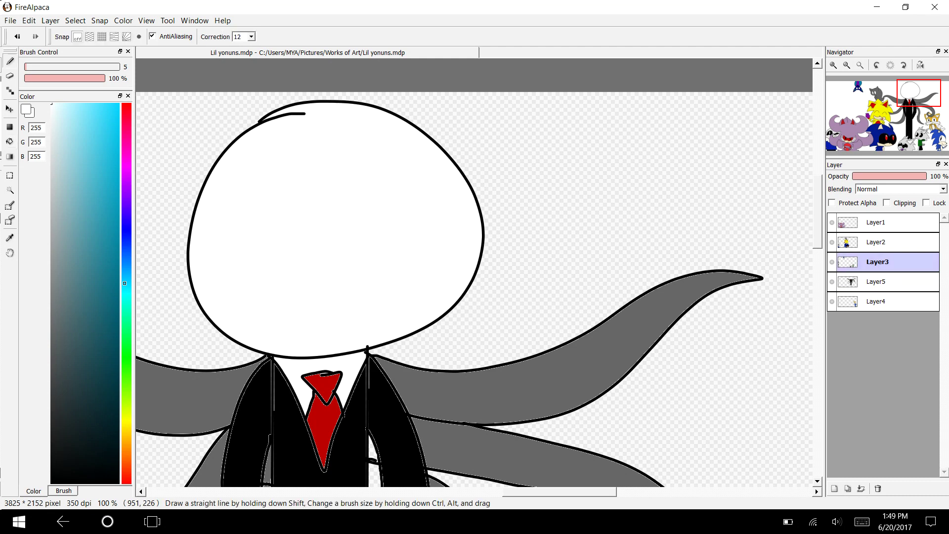
pyautogui.hotkey('ctrl', '+')
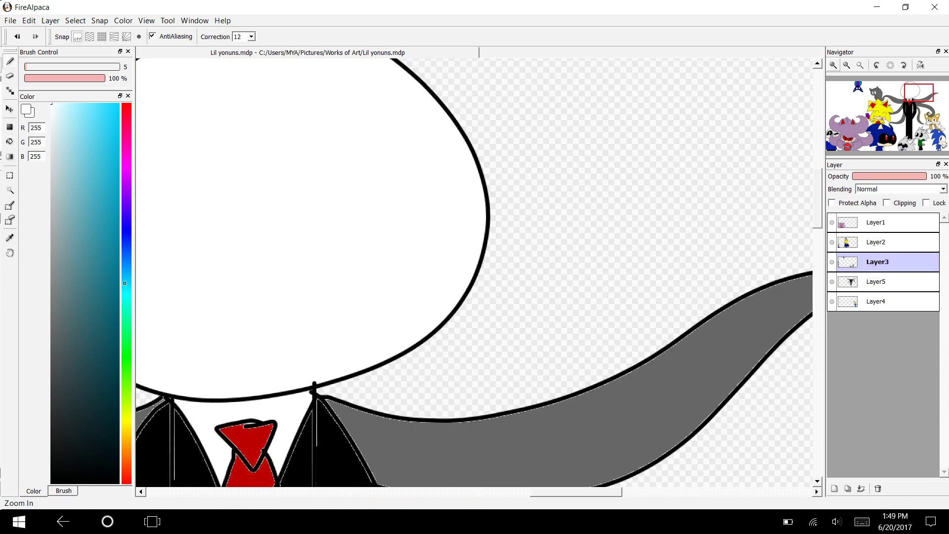
pyautogui.click(833, 64)
pyautogui.scroll(-6, 474, 272)
pyautogui.scroll(3, 474, 272)
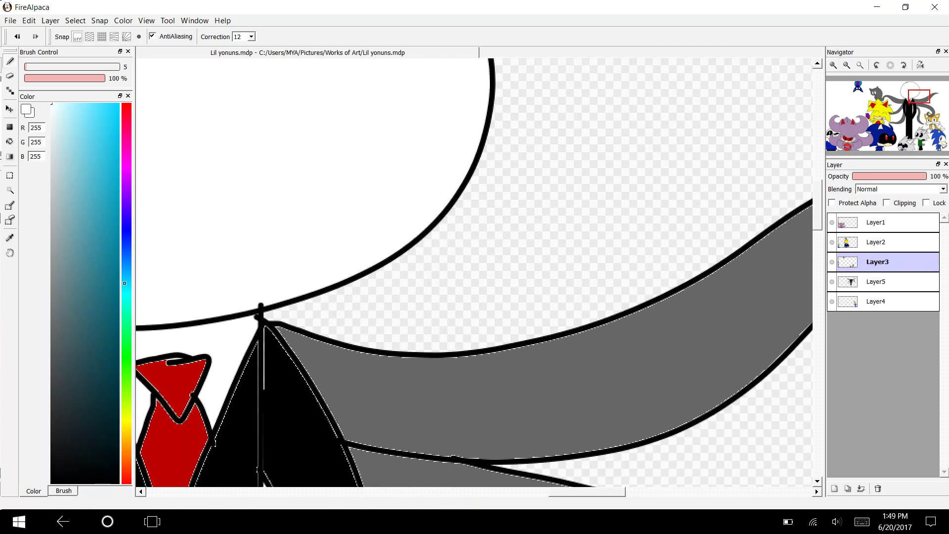
pyautogui.hscroll(8, 474, 273)
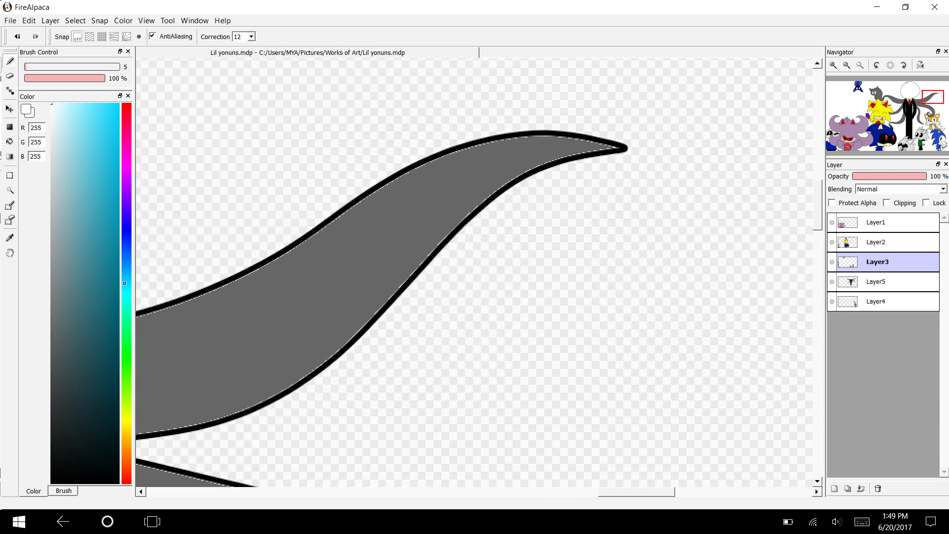
pyautogui.scroll(5, 474, 272)
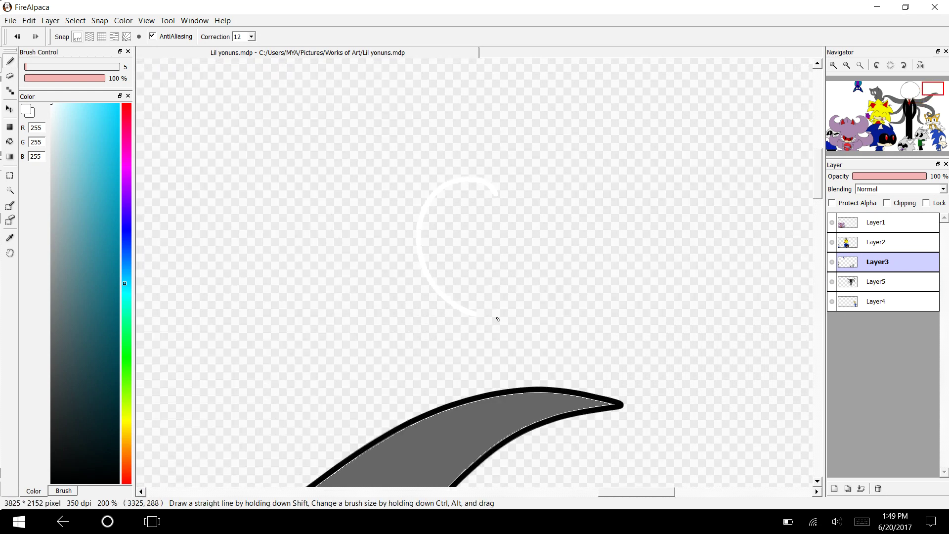
pyautogui.press('x')
pyautogui.moveTo(508, 199)
pyautogui.mouseDown()
pyautogui.moveTo(483, 181)
pyautogui.moveTo(487, 317)
pyautogui.moveTo(549, 175)
pyautogui.moveTo(485, 317)
pyautogui.mouseUp()
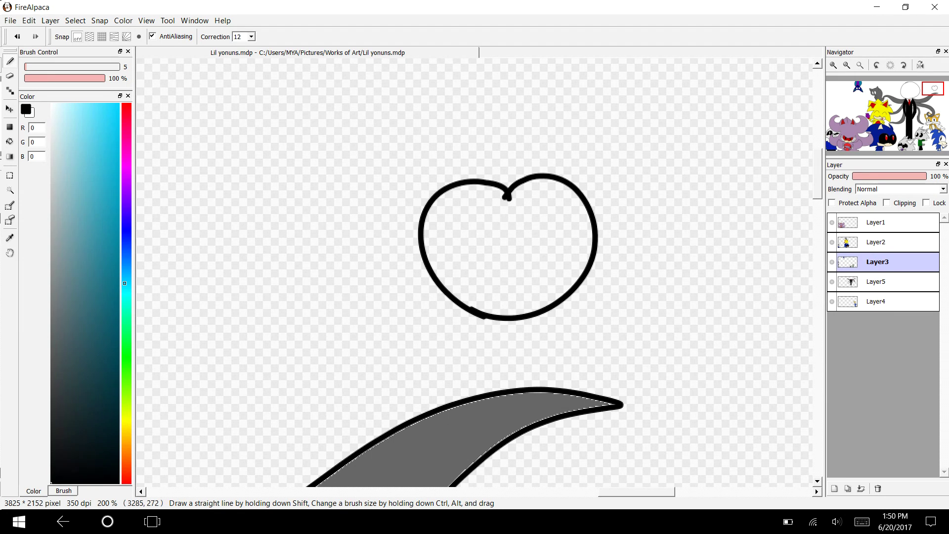
# - Undo the round notched outline drawn on Layer3 above the upper tentacle's tip
pyautogui.hotkey('ctrl', 'z')
pyautogui.hotkey('ctrl', 'z')
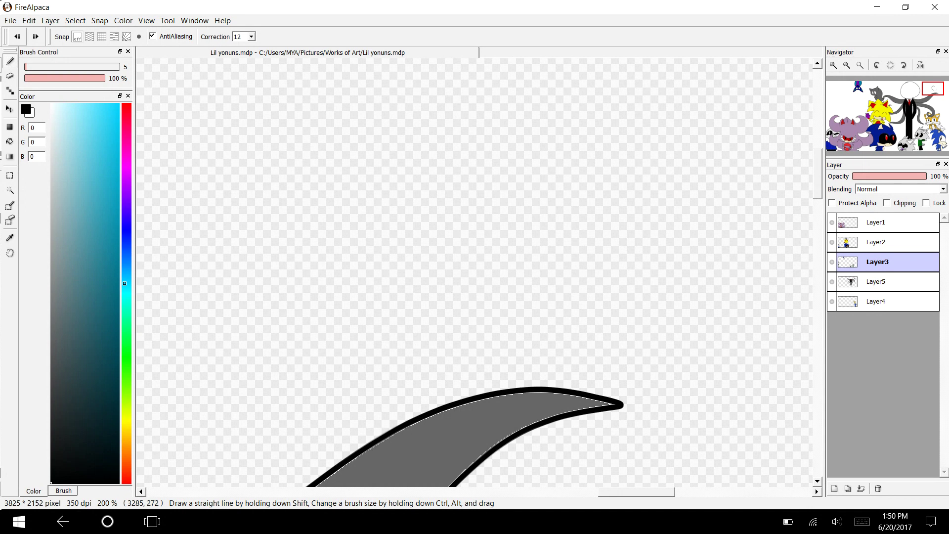
pyautogui.scroll(3, 474, 271)
pyautogui.moveTo(509, 237)
pyautogui.mouseDown()
pyautogui.moveTo(424, 328)
pyautogui.moveTo(517, 357)
pyautogui.moveTo(599, 328)
pyautogui.moveTo(519, 355)
pyautogui.mouseUp()
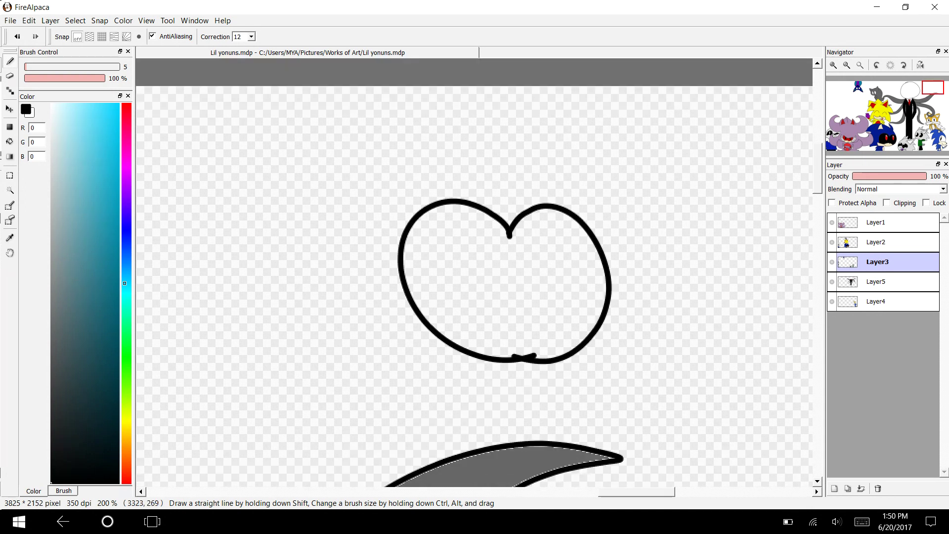
pyautogui.moveTo(449, 295)
pyautogui.mouseDown()
pyautogui.moveTo(491, 264)
pyautogui.moveTo(447, 298)
pyautogui.mouseUp()
pyautogui.moveTo(532, 286)
pyautogui.mouseDown()
pyautogui.moveTo(591, 285)
pyautogui.moveTo(531, 287)
pyautogui.mouseUp()
pyautogui.moveTo(520, 329)
pyautogui.mouseDown()
pyautogui.moveTo(462, 337)
pyautogui.moveTo(521, 329)
pyautogui.moveTo(498, 344)
pyautogui.moveTo(482, 327)
pyautogui.mouseUp()
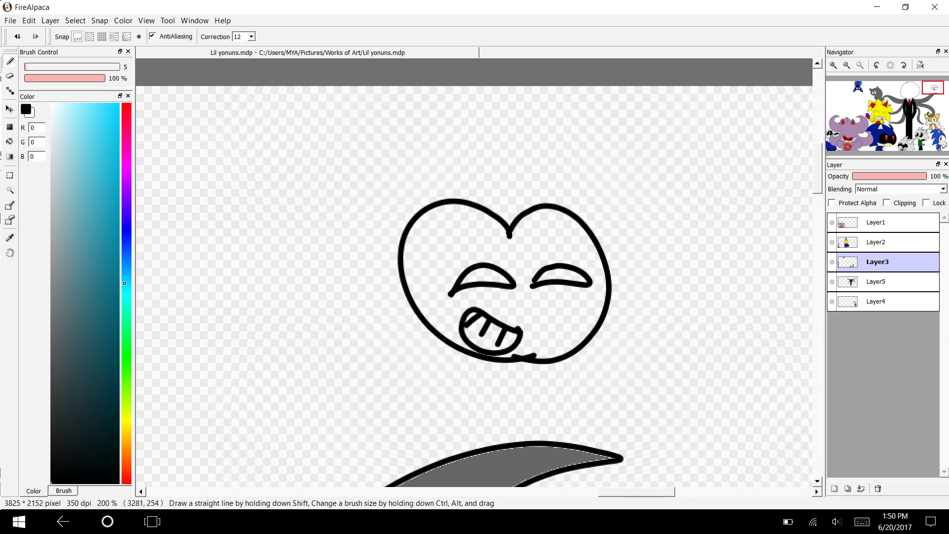
pyautogui.hotkey('ctrl', 'z')
pyautogui.moveTo(468, 315); pyautogui.dragTo(477, 328)
pyautogui.moveTo(519, 362)
pyautogui.mouseDown()
pyautogui.moveTo(540, 364)
pyautogui.moveTo(625, 305)
pyautogui.moveTo(577, 181)
pyautogui.moveTo(542, 170)
pyautogui.moveTo(509, 188)
pyautogui.moveTo(460, 156)
pyautogui.mouseUp()
pyautogui.hotkey('ctrl', 'z')
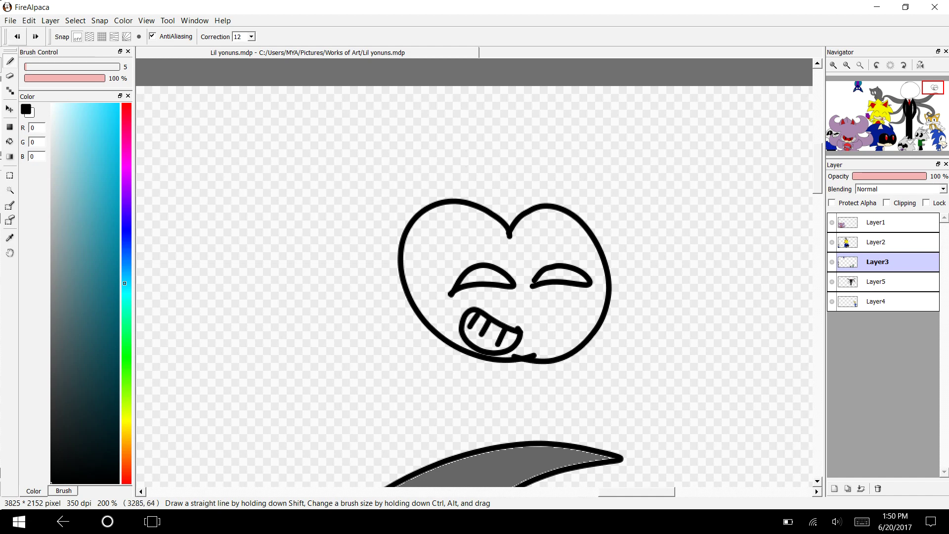
pyautogui.moveTo(489, 360)
pyautogui.mouseDown()
pyautogui.moveTo(376, 207)
pyautogui.moveTo(475, 149)
pyautogui.moveTo(536, 153)
pyautogui.moveTo(624, 286)
pyautogui.moveTo(567, 360)
pyautogui.mouseUp()
pyautogui.moveTo(514, 375)
pyautogui.mouseDown()
pyautogui.moveTo(538, 388)
pyautogui.moveTo(527, 374)
pyautogui.mouseUp()
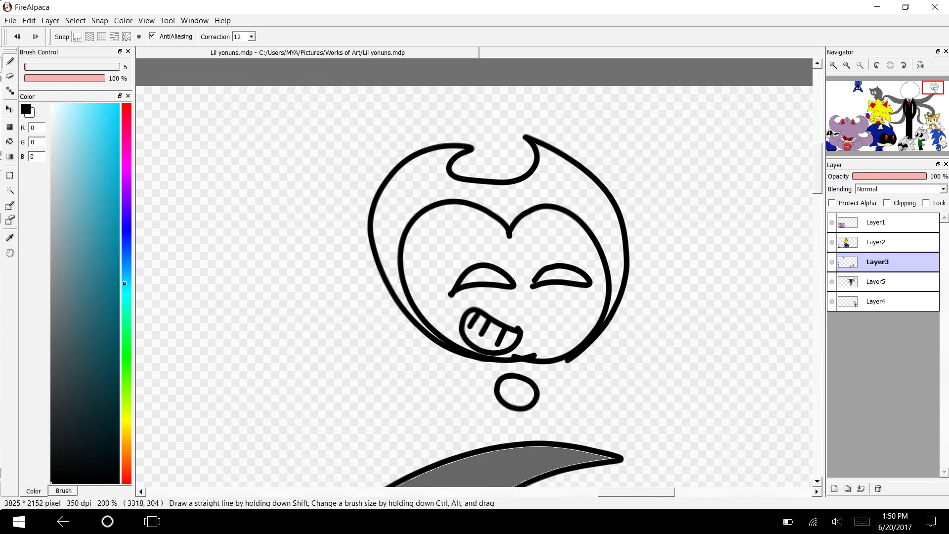
pyautogui.scroll(-4, 491, 389)
pyautogui.scroll(3, 490, 388)
pyautogui.scroll(-1, 491, 389)
pyautogui.scroll(3, 474, 273)
pyautogui.scroll(-1, 474, 273)
pyautogui.scroll(1, 474, 273)
pyautogui.click(18, 37)
pyautogui.hotkey('ctrl', 'z')
pyautogui.hotkey('ctrl', 'z')
pyautogui.hotkey('ctrl', 'z')
pyautogui.hotkey('ctrl', 'z')
pyautogui.hotkey('ctrl', 'z')
pyautogui.hotkey('ctrl', 'z')
pyautogui.hotkey('ctrl', 'z')
pyautogui.hotkey('ctrl', 'z')
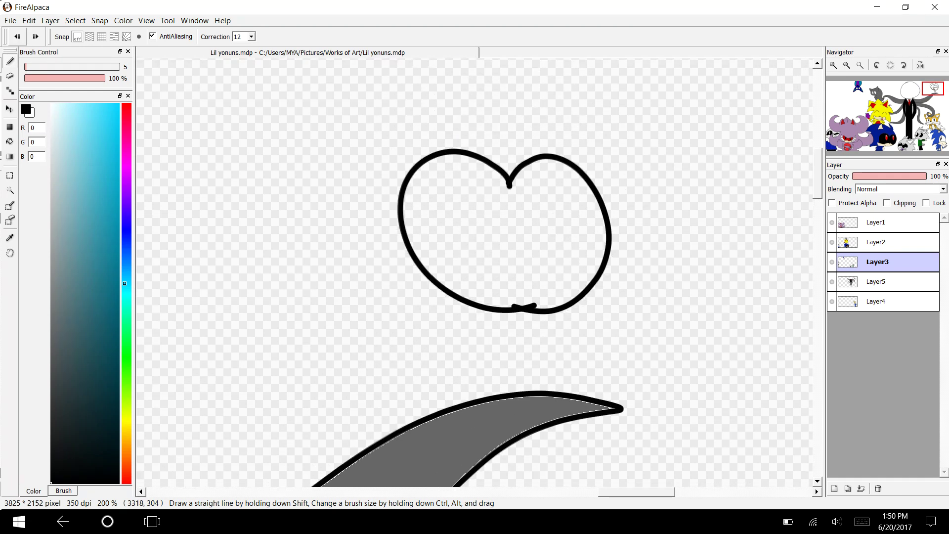
pyautogui.hotkey('ctrl', 'z')
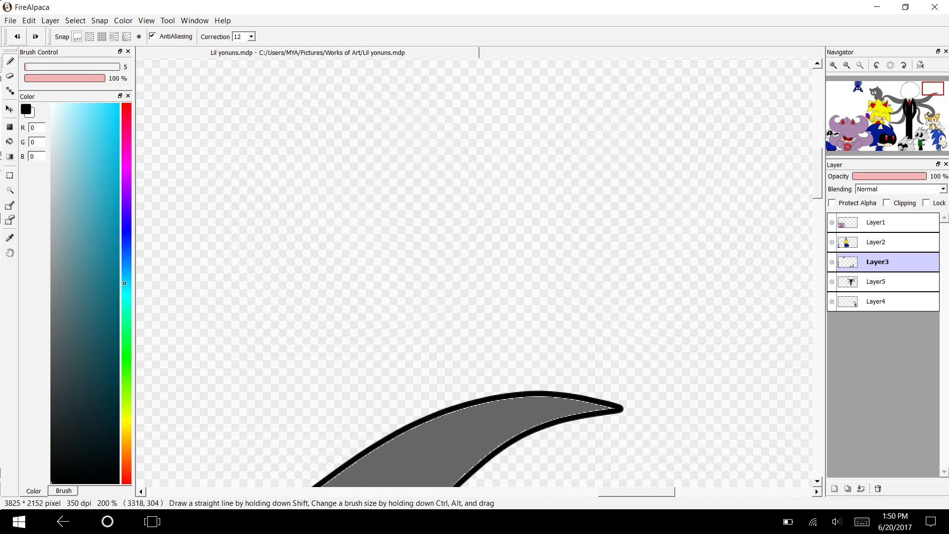
# - Add a new empty layer directly above Layer3 for the figure over the tentacle tip
pyautogui.click(50, 21)
pyautogui.click(55, 32)
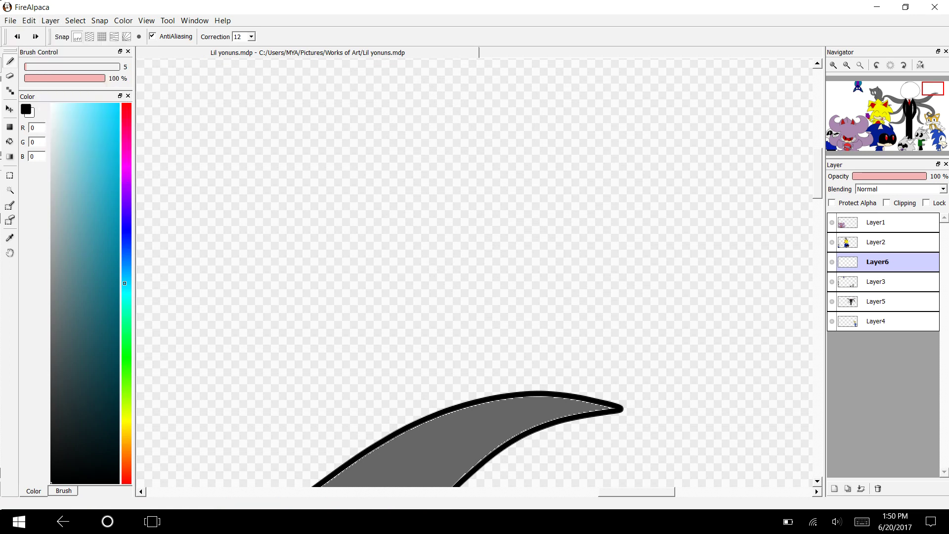
pyautogui.scroll(3, 474, 272)
pyautogui.scroll(-3, 474, 272)
pyautogui.scroll(1, 474, 273)
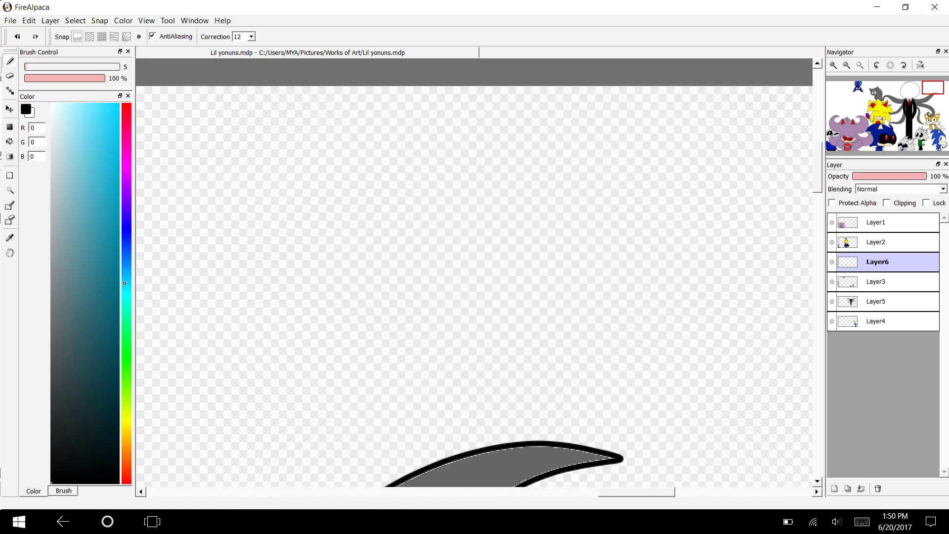
pyautogui.moveTo(502, 204)
pyautogui.mouseDown()
pyautogui.moveTo(449, 191)
pyautogui.moveTo(525, 341)
pyautogui.moveTo(533, 190)
pyautogui.moveTo(543, 357)
pyautogui.moveTo(484, 355)
pyautogui.mouseUp()
pyautogui.hotkey('ctrl', 'z')
pyautogui.hotkey('ctrl', 'z')
pyautogui.hotkey('ctrl', 'z')
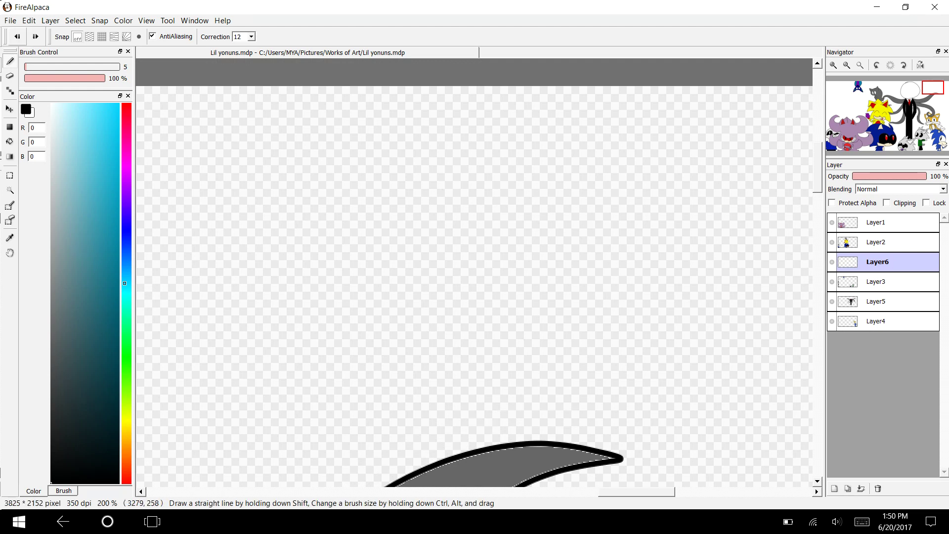
# - Draw a round black face outline with a notched top above the tentacle tip, and two curved, smiling eyes inside it
pyautogui.moveTo(514, 211); pyautogui.dragTo(435, 311)
pyautogui.moveTo(510, 213)
pyautogui.mouseDown()
pyautogui.moveTo(587, 326)
pyautogui.moveTo(509, 352)
pyautogui.mouseUp()
pyautogui.moveTo(455, 275)
pyautogui.mouseDown()
pyautogui.moveTo(509, 275)
pyautogui.moveTo(461, 280)
pyautogui.mouseUp()
pyautogui.moveTo(523, 275)
pyautogui.mouseDown()
pyautogui.moveTo(587, 286)
pyautogui.moveTo(523, 282)
pyautogui.mouseUp()
pyautogui.moveTo(459, 265)
pyautogui.mouseDown()
pyautogui.moveTo(450, 285)
pyautogui.moveTo(463, 281)
pyautogui.mouseUp()
pyautogui.moveTo(513, 316)
pyautogui.mouseDown()
pyautogui.moveTo(453, 311)
pyautogui.moveTo(517, 320)
pyautogui.moveTo(477, 321)
pyautogui.mouseUp()
pyautogui.hotkey('ctrl', 'z')
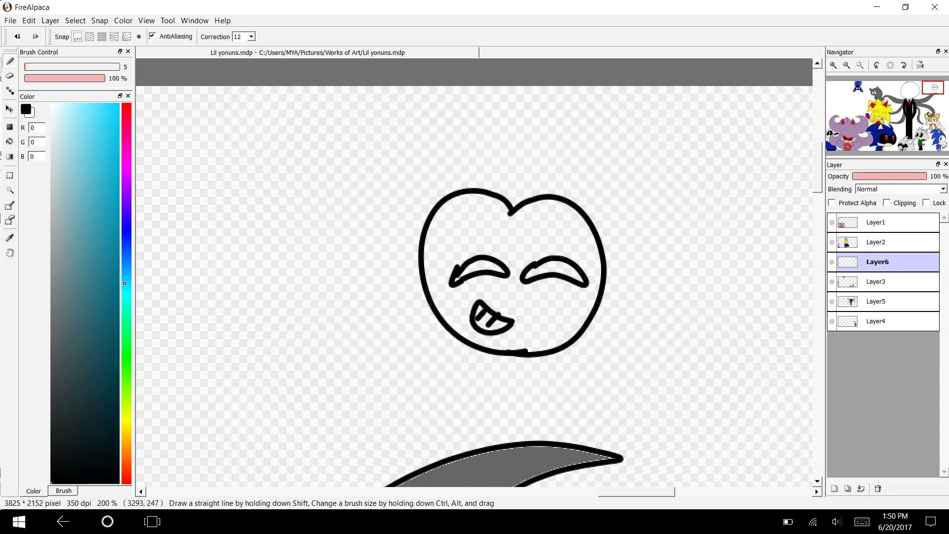
pyautogui.hotkey('ctrl', 'z')
pyautogui.hotkey('ctrl', 'z')
pyautogui.hotkey('ctrl', 'z')
pyautogui.hotkey('ctrl', 'z')
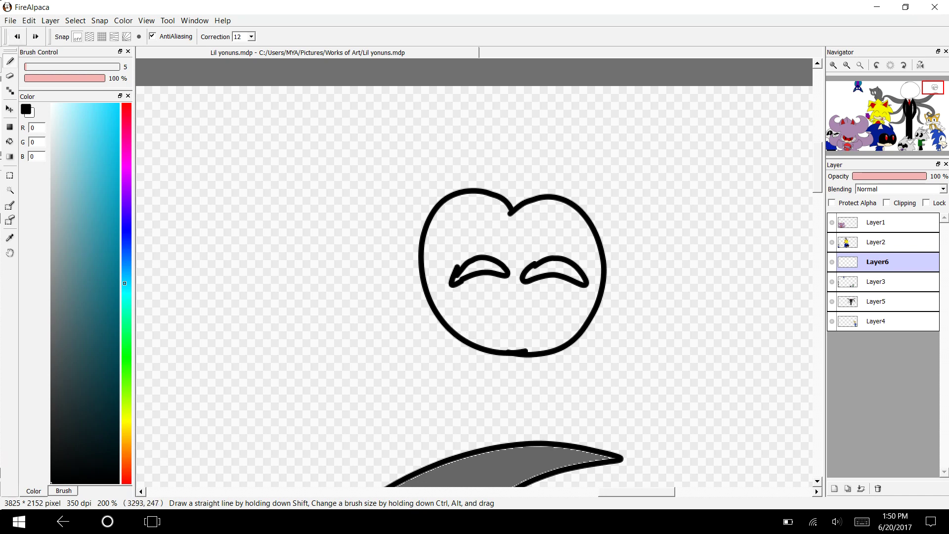
# - Draw a toothy grin along the face's lower edge and an outer head outline with two curved horns around the face
pyautogui.moveTo(509, 350)
pyautogui.mouseDown()
pyautogui.moveTo(506, 327)
pyautogui.moveTo(454, 299)
pyautogui.moveTo(439, 308)
pyautogui.moveTo(465, 313)
pyautogui.moveTo(473, 338)
pyautogui.moveTo(494, 346)
pyautogui.moveTo(617, 292)
pyautogui.moveTo(542, 155)
pyautogui.moveTo(490, 143)
pyautogui.moveTo(415, 270)
pyautogui.moveTo(449, 324)
pyautogui.mouseUp()
pyautogui.hotkey('ctrl', 'z')
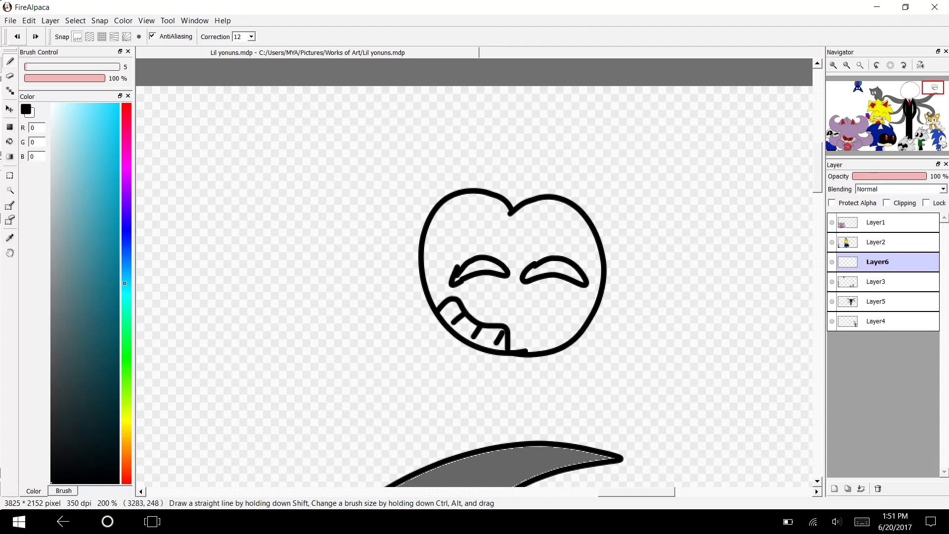
pyautogui.moveTo(527, 352)
pyautogui.mouseDown()
pyautogui.moveTo(563, 143)
pyautogui.moveTo(502, 178)
pyautogui.mouseUp()
pyautogui.moveTo(525, 358)
pyautogui.mouseDown()
pyautogui.moveTo(432, 328)
pyautogui.moveTo(398, 185)
pyautogui.moveTo(471, 141)
pyautogui.moveTo(514, 177)
pyautogui.mouseUp()
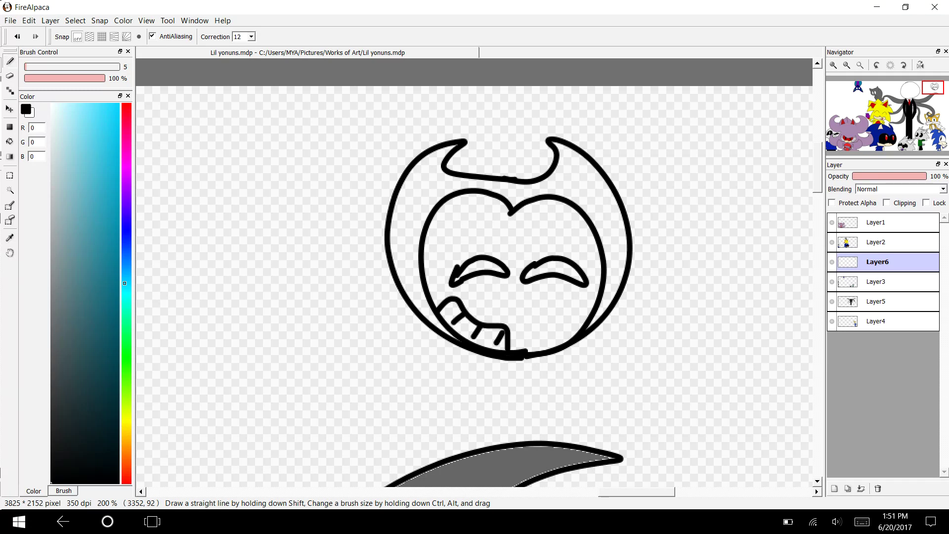
pyautogui.hotkey('ctrl', 'z')
pyautogui.moveTo(507, 355)
pyautogui.mouseDown()
pyautogui.moveTo(401, 200)
pyautogui.moveTo(456, 148)
pyautogui.moveTo(506, 178)
pyautogui.mouseUp()
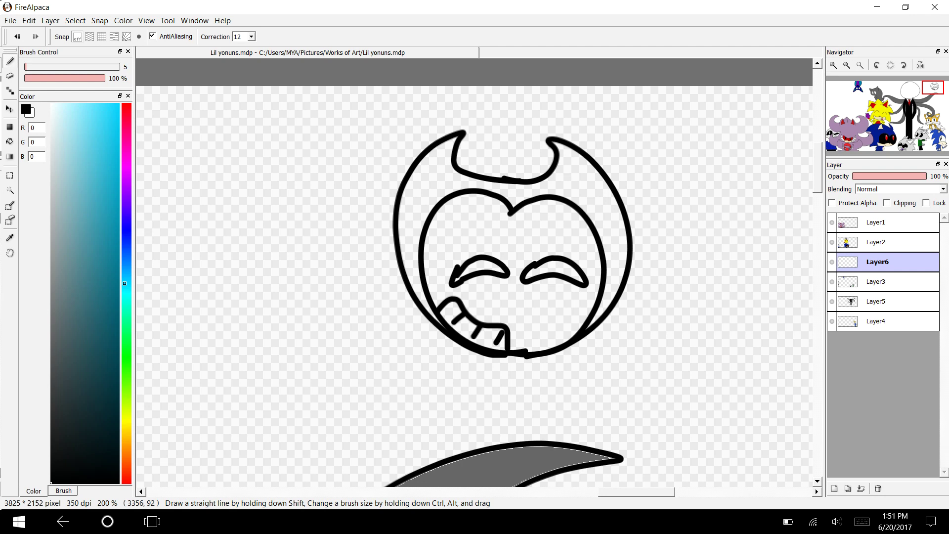
# - Draw a bow tie with a round knot and two rounded loops below the character's head
pyautogui.scroll(-5, 519, 267)
pyautogui.moveTo(519, 243)
pyautogui.mouseDown()
pyautogui.moveTo(524, 289)
pyautogui.moveTo(498, 242)
pyautogui.moveTo(469, 229)
pyautogui.moveTo(491, 285)
pyautogui.mouseUp()
pyautogui.moveTo(544, 249)
pyautogui.mouseDown()
pyautogui.moveTo(595, 286)
pyautogui.moveTo(547, 280)
pyautogui.mouseUp()
# - Switch to the YouTube playlist window in the browser, and return to the drawing in FireAlpaca
pyautogui.press('super+Tab')
pyautogui.click(692, 195)
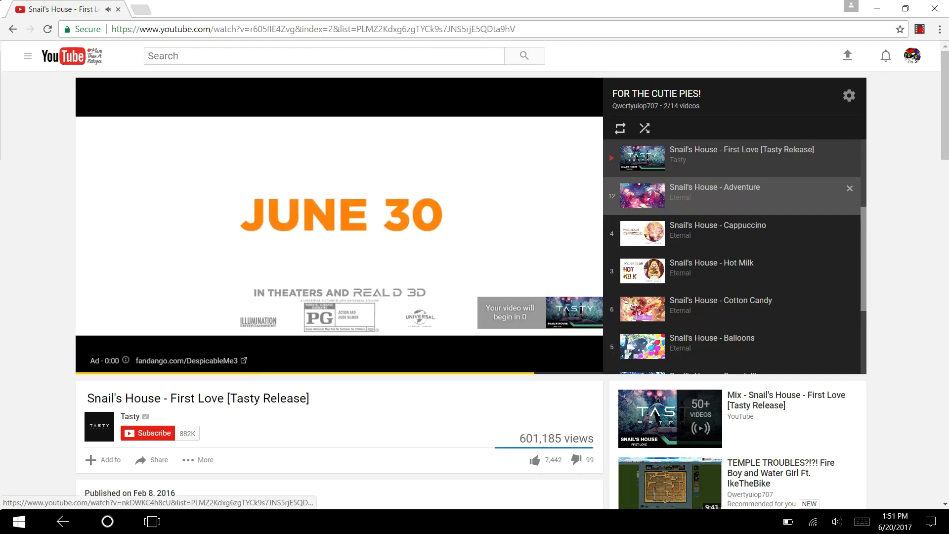
pyautogui.hotkey('alt', 'Tab')
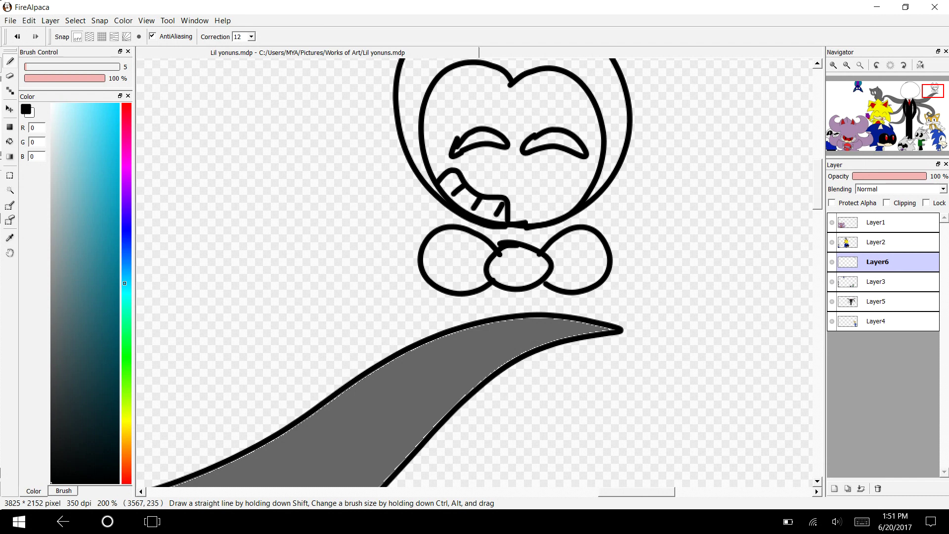
# - Move the head and bow tie on Layer6 up by 67 pixels and left by 5 pixels, and return to the brush
pyautogui.moveTo(817, 183); pyautogui.dragTo(818, 165)
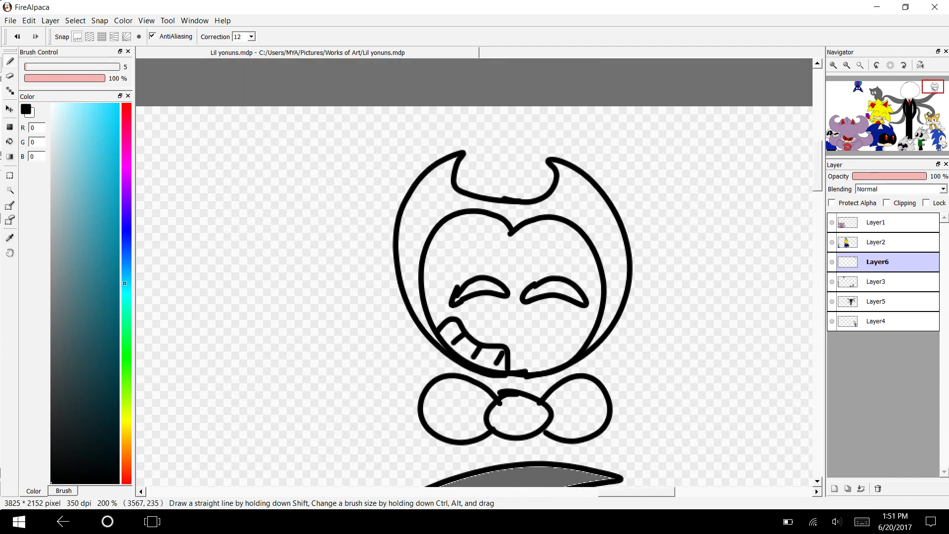
pyautogui.press('v')
pyautogui.moveTo(499, 394); pyautogui.dragTo(494, 327)
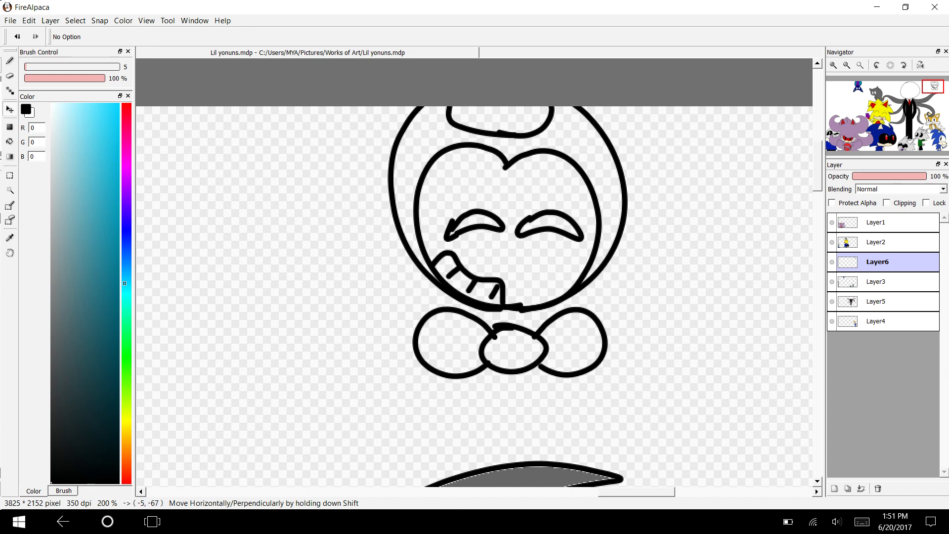
pyautogui.press('b')
pyautogui.moveTo(817, 165)
pyautogui.mouseDown()
pyautogui.moveTo(817, 186)
pyautogui.moveTo(817, 174)
pyautogui.mouseUp()
pyautogui.scroll(-2, 473, 272)
pyautogui.moveTo(572, 242)
pyautogui.mouseDown()
pyautogui.moveTo(576, 335)
pyautogui.moveTo(534, 403)
pyautogui.moveTo(470, 322)
pyautogui.moveTo(453, 242)
pyautogui.mouseUp()
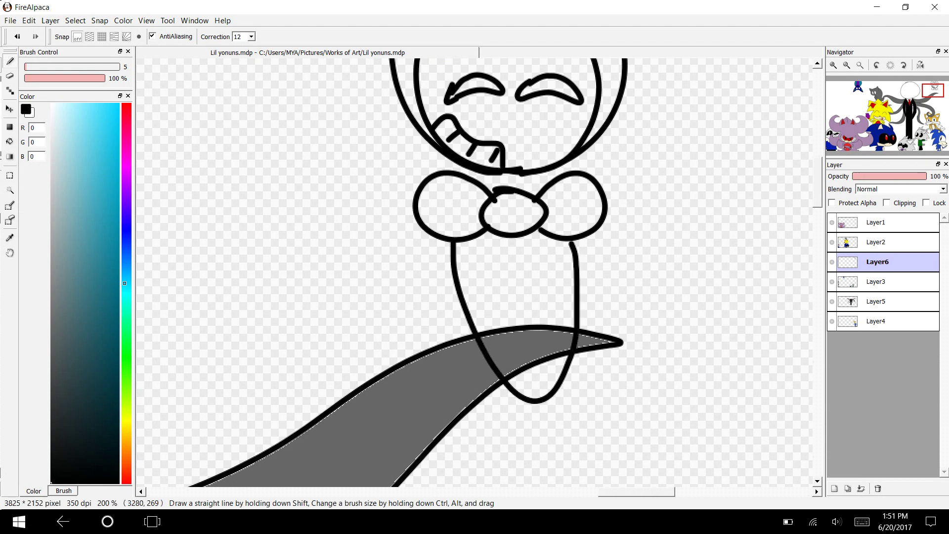
pyautogui.moveTo(564, 241)
pyautogui.mouseDown()
pyautogui.moveTo(613, 321)
pyautogui.moveTo(601, 326)
pyautogui.moveTo(600, 316)
pyautogui.mouseUp()
pyautogui.moveTo(572, 278)
pyautogui.mouseDown()
pyautogui.moveTo(591, 313)
pyautogui.moveTo(642, 330)
pyautogui.moveTo(601, 341)
pyautogui.mouseUp()
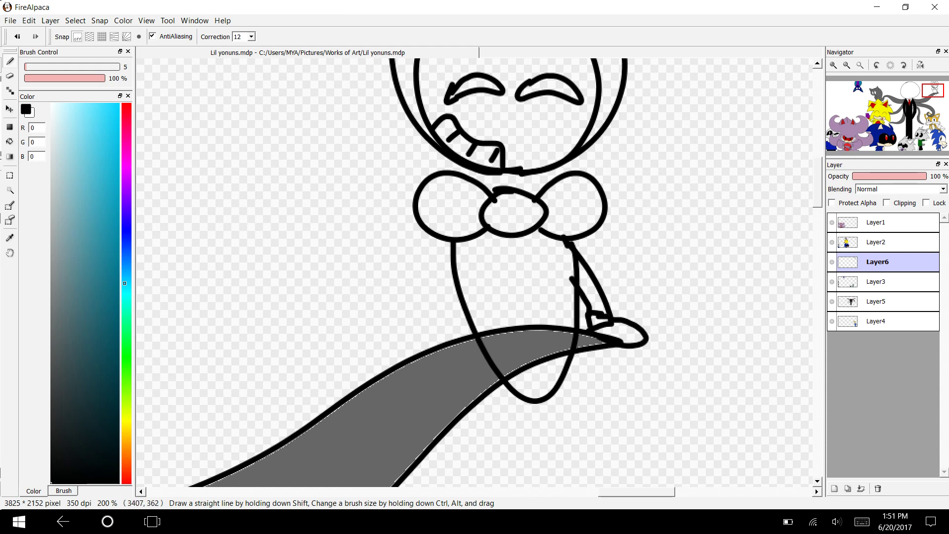
pyautogui.hotkey('ctrl', 'z')
pyautogui.hotkey('ctrl', 'z')
pyautogui.hotkey('ctrl', 'z')
pyautogui.hotkey('ctrl', 'z')
pyautogui.hotkey('ctrl', 'z')
pyautogui.hotkey('ctrl', 'z')
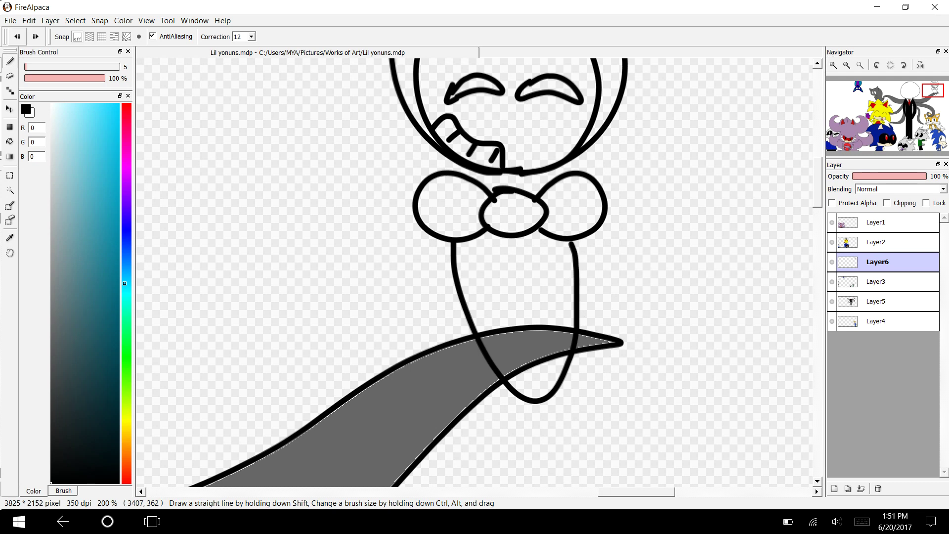
pyautogui.hotkey('ctrl', 'z')
# - Draw a narrow rounded body below the bow tie and a slanting arm with its gloved hand at the tentacle tip
pyautogui.moveTo(464, 241)
pyautogui.mouseDown()
pyautogui.moveTo(490, 311)
pyautogui.moveTo(579, 277)
pyautogui.moveTo(559, 232)
pyautogui.moveTo(600, 308)
pyautogui.moveTo(617, 314)
pyautogui.moveTo(593, 330)
pyautogui.moveTo(560, 244)
pyautogui.mouseUp()
pyautogui.moveTo(598, 316)
pyautogui.mouseDown()
pyautogui.moveTo(648, 342)
pyautogui.moveTo(581, 352)
pyautogui.moveTo(620, 435)
pyautogui.mouseUp()
# - Draw two thin legs slanting down from the body across the tentacle, redoing the inner line of the second leg
pyautogui.moveTo(492, 327); pyautogui.dragTo(564, 455)
pyautogui.moveTo(519, 351)
pyautogui.mouseDown()
pyautogui.moveTo(576, 435)
pyautogui.moveTo(563, 452)
pyautogui.mouseUp()
pyautogui.moveTo(618, 435); pyautogui.dragTo(552, 352)
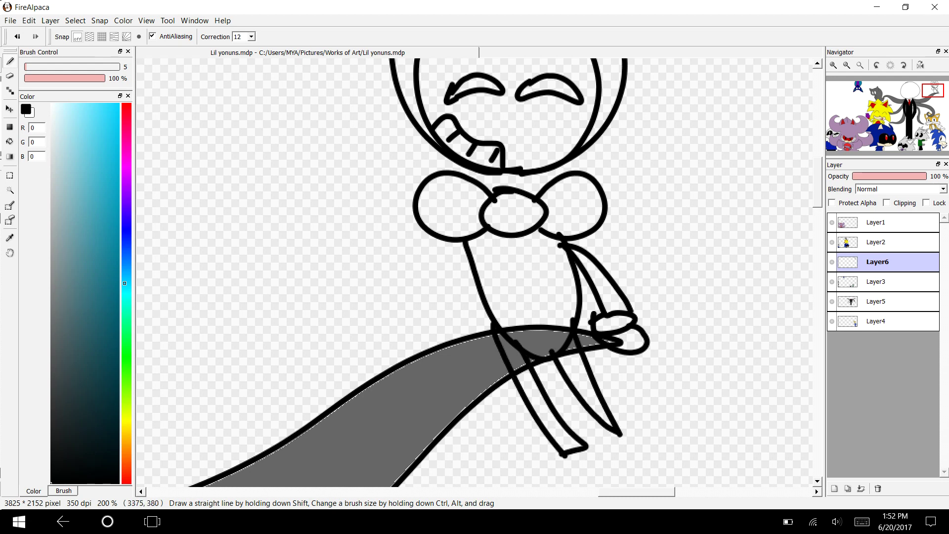
pyautogui.hotkey('ctrl', 'z')
pyautogui.moveTo(617, 429)
pyautogui.mouseDown()
pyautogui.moveTo(596, 436)
pyautogui.moveTo(553, 358)
pyautogui.mouseUp()
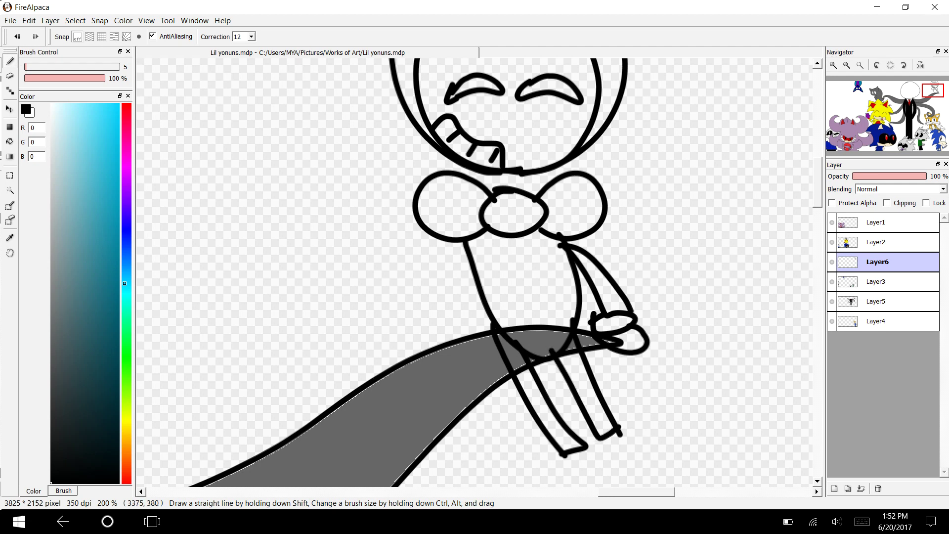
# - Draw the character's other arm with a cuff and a gloved hand resting on the tentacle's upper edge
pyautogui.moveTo(462, 242)
pyautogui.mouseDown()
pyautogui.moveTo(430, 331)
pyautogui.moveTo(441, 319)
pyautogui.mouseUp()
pyautogui.moveTo(460, 312); pyautogui.dragTo(459, 319)
pyautogui.moveTo(472, 265)
pyautogui.mouseDown()
pyautogui.moveTo(459, 315)
pyautogui.moveTo(401, 346)
pyautogui.moveTo(394, 365)
pyautogui.mouseUp()
pyautogui.moveTo(462, 329); pyautogui.dragTo(471, 335)
# - Draw a cuffed, rounded shoe at the end of each leg
pyautogui.scroll(5, 475, 272)
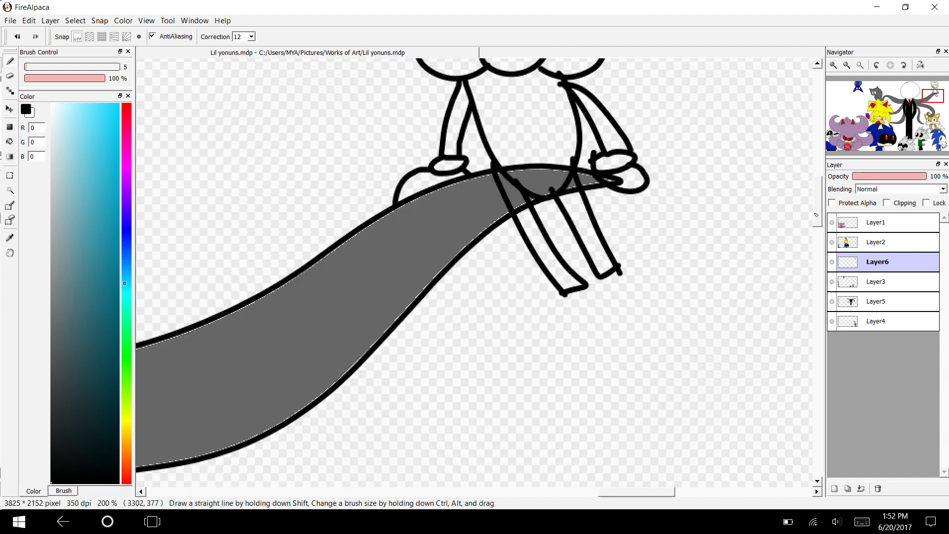
pyautogui.scroll(-8, 474, 272)
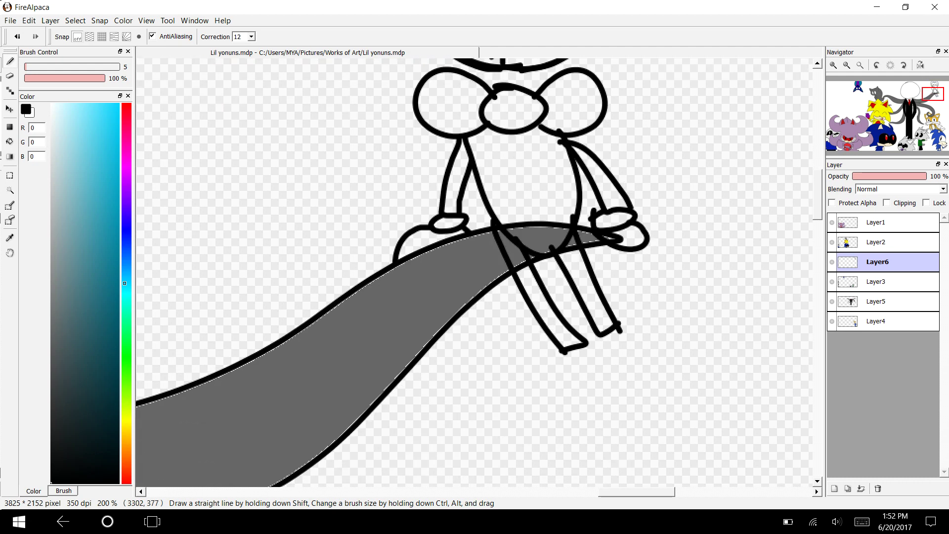
pyautogui.moveTo(564, 342)
pyautogui.mouseDown()
pyautogui.moveTo(579, 361)
pyautogui.moveTo(575, 334)
pyautogui.moveTo(624, 344)
pyautogui.moveTo(624, 323)
pyautogui.moveTo(661, 374)
pyautogui.moveTo(615, 366)
pyautogui.moveTo(578, 384)
pyautogui.moveTo(609, 350)
pyautogui.mouseUp()
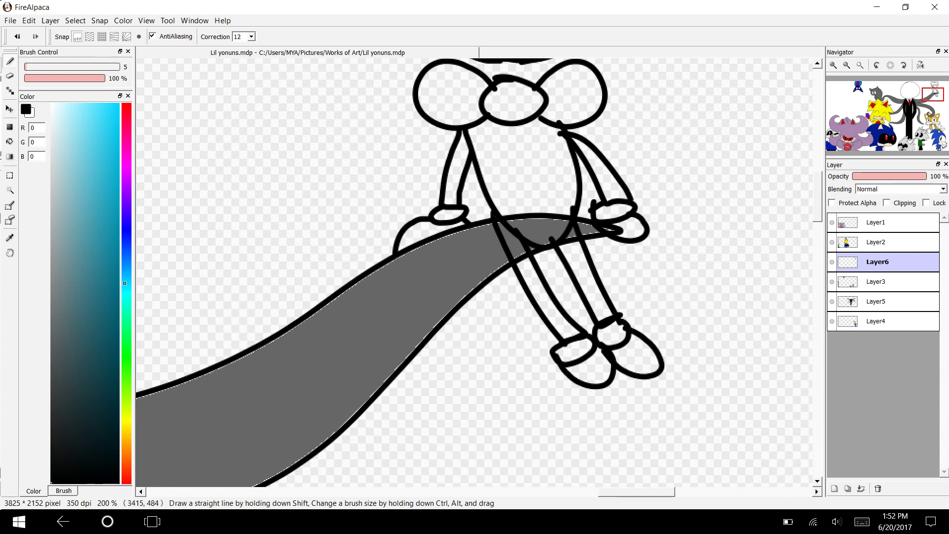
# - Fill the horned part of the head, both eyes and both arms with black
pyautogui.scroll(5, 475, 272)
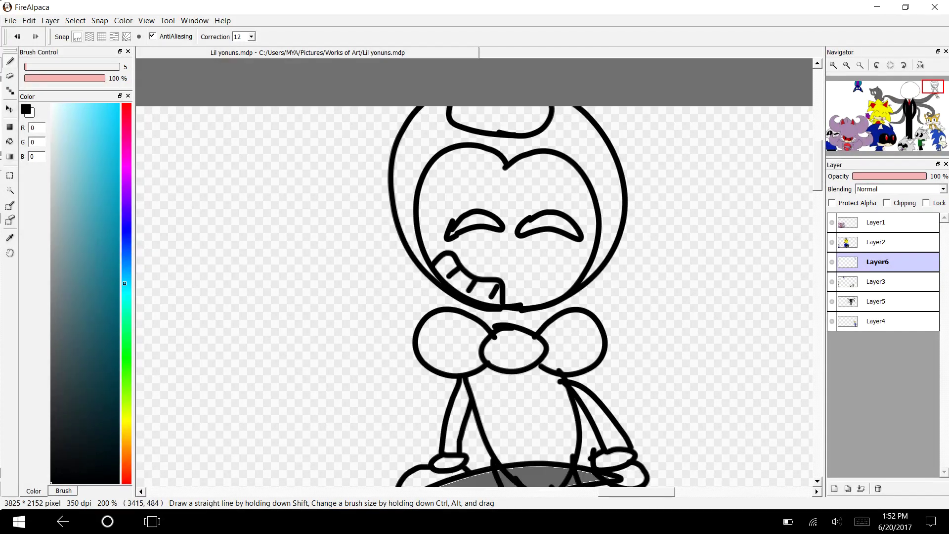
pyautogui.press('g')
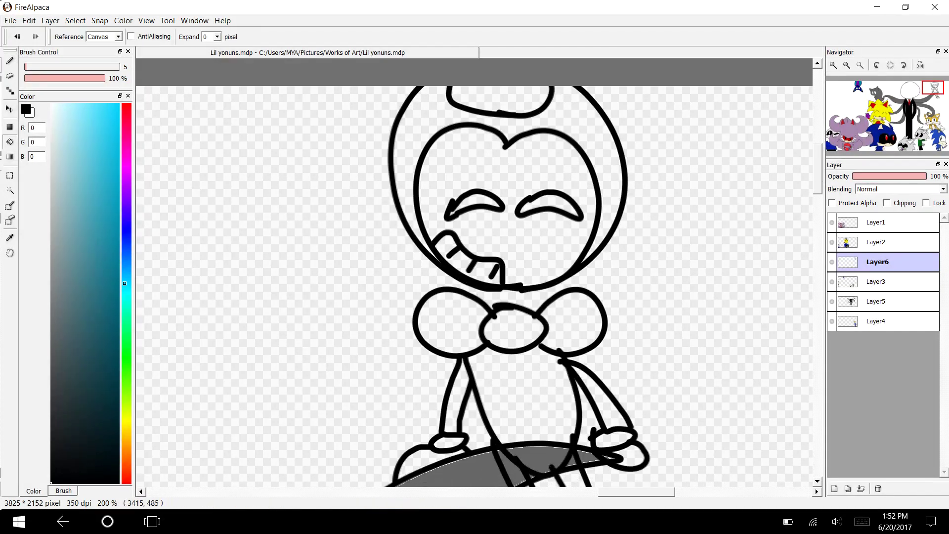
pyautogui.click(519, 122)
pyautogui.click(471, 197)
pyautogui.click(534, 202)
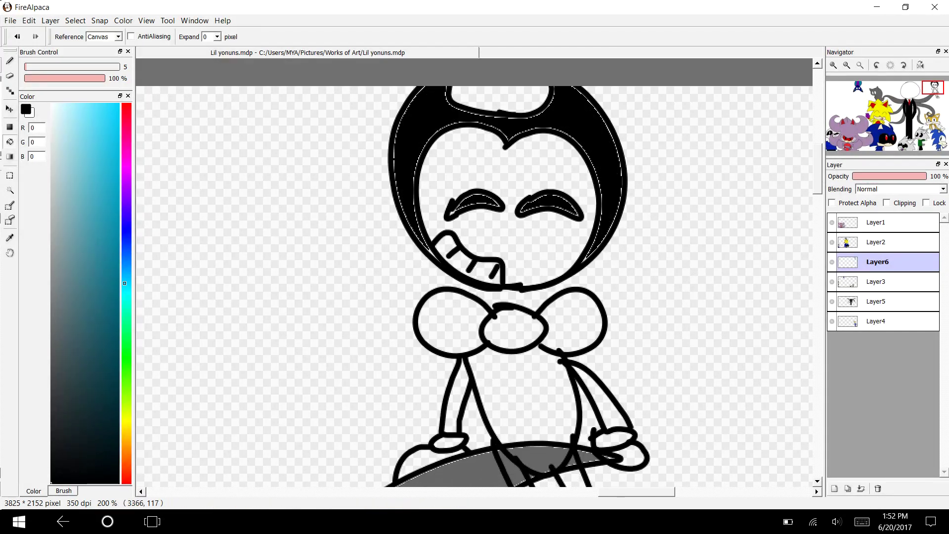
pyautogui.click(454, 395)
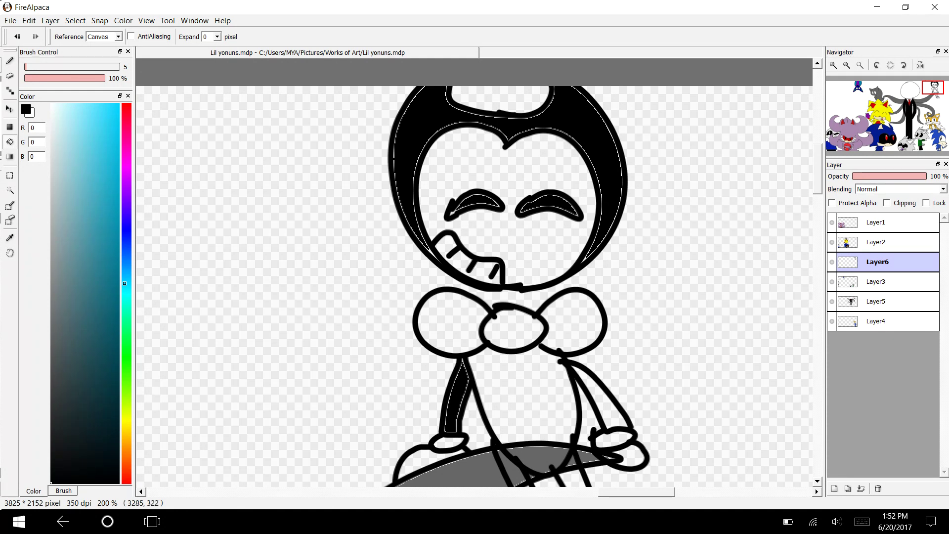
pyautogui.click(604, 400)
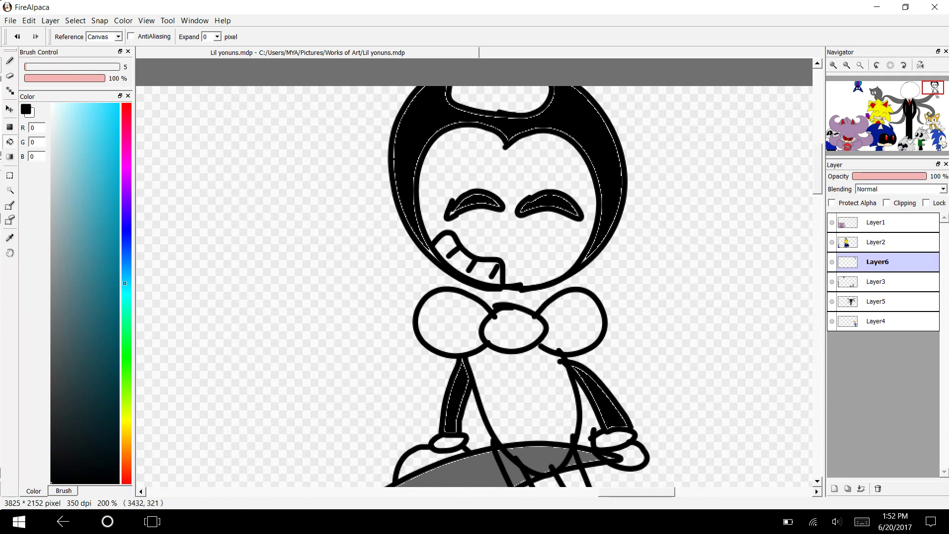
# - Hide Layer5 and fill the character's body and both legs with black
pyautogui.hotkey('ctrl', 'z')
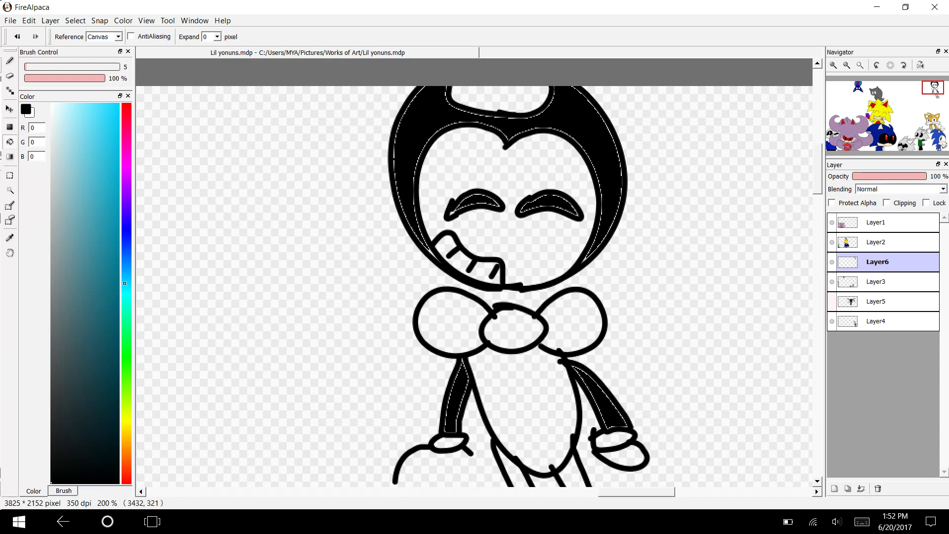
pyautogui.click(519, 396)
pyautogui.scroll(-5, 519, 394)
pyautogui.click(561, 270)
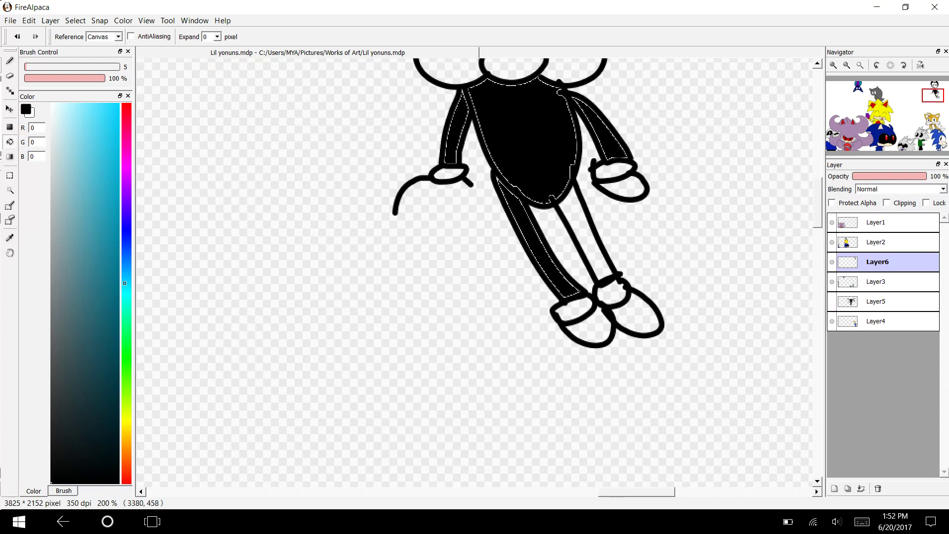
pyautogui.click(589, 244)
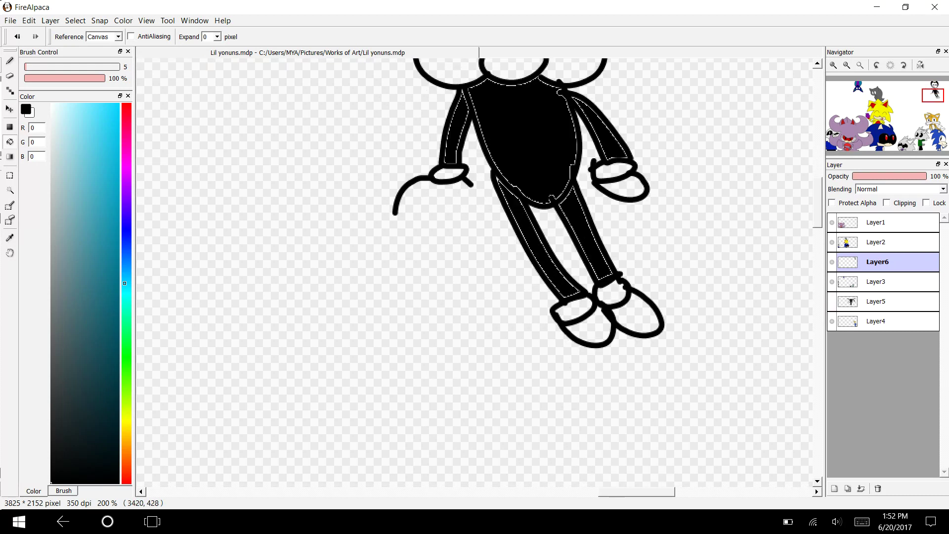
# - Show Layer5 again and fill the glove and cuff on the tentacle's upper edge with white (RGB 255, 255, 255)
pyautogui.click(832, 301)
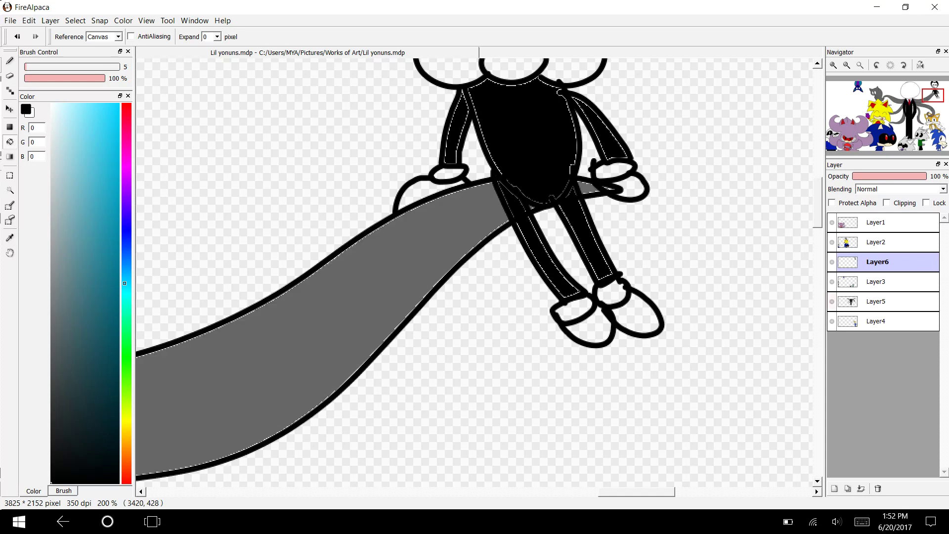
pyautogui.moveTo(817, 203); pyautogui.dragTo(817, 171)
pyautogui.moveTo(61, 123); pyautogui.dragTo(9, 76)
pyautogui.click(419, 428)
pyautogui.click(448, 410)
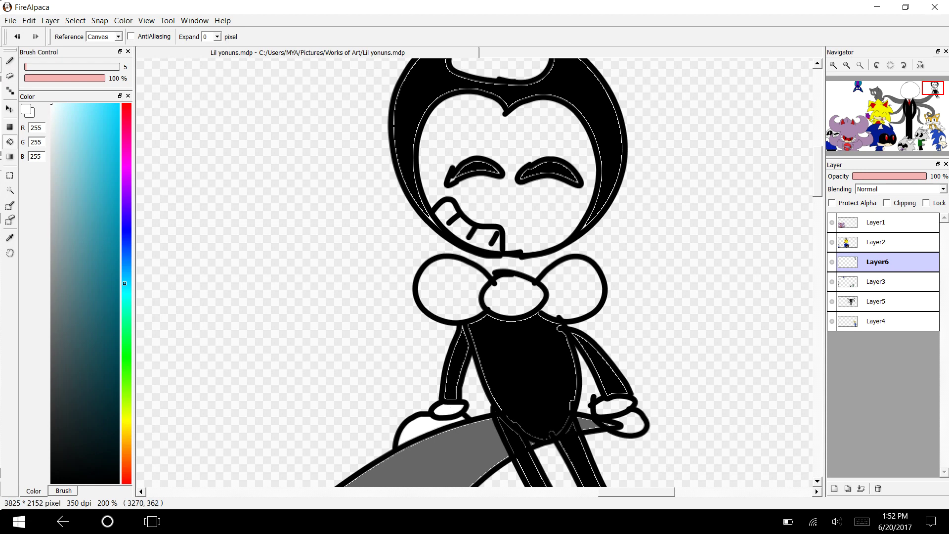
# - Hide Layer5 and fill the character's other glove and cuff with white
pyautogui.click(628, 418)
pyautogui.hotkey('ctrl', 'z')
pyautogui.click(832, 301)
pyautogui.click(619, 420)
pyautogui.click(608, 403)
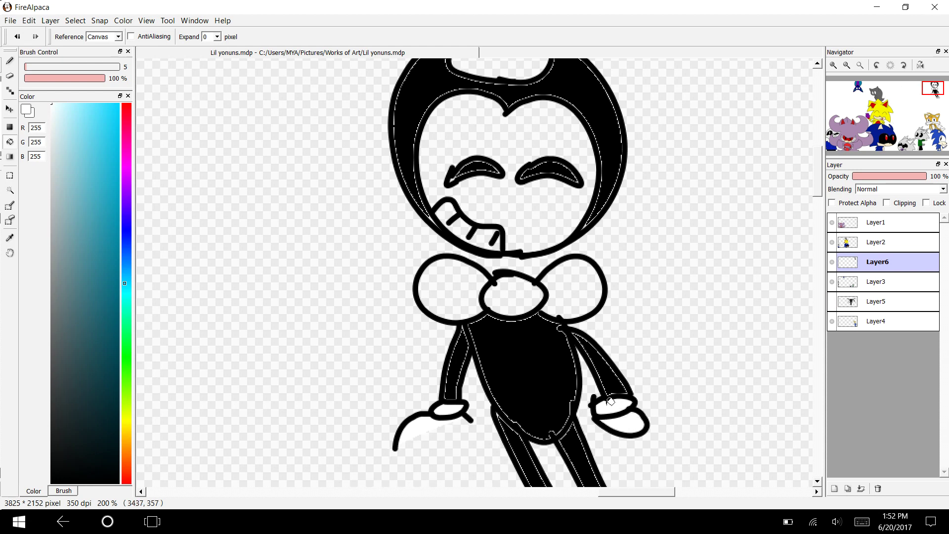
# - Show Layer5 again and fill the bow tie's loops and knot and the whole face with white
pyautogui.click(832, 301)
pyautogui.click(447, 292)
pyautogui.click(566, 285)
pyautogui.click(514, 297)
pyautogui.click(543, 133)
pyautogui.click(459, 227)
pyautogui.click(482, 239)
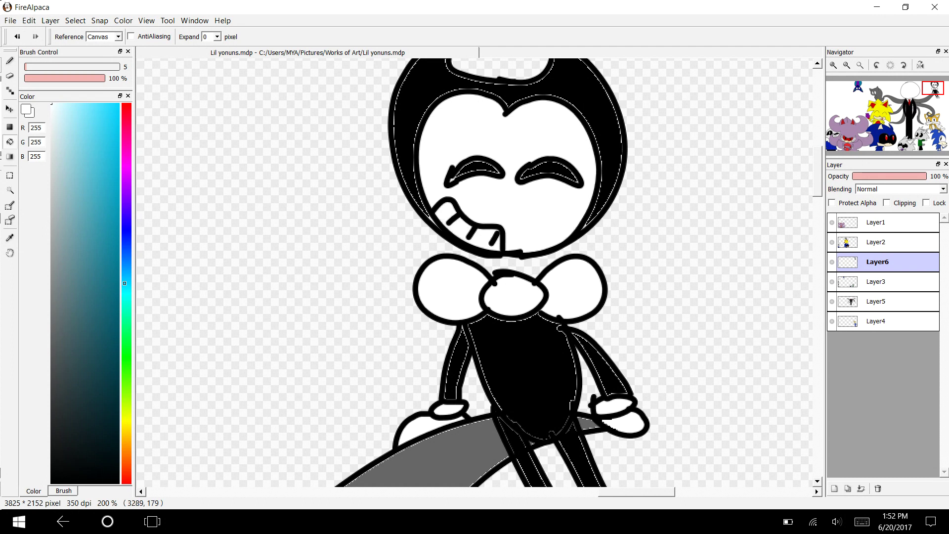
# - Fill both shoes and their cuffs with grey (RGB 119, 119, 119)
pyautogui.scroll(-5, 474, 272)
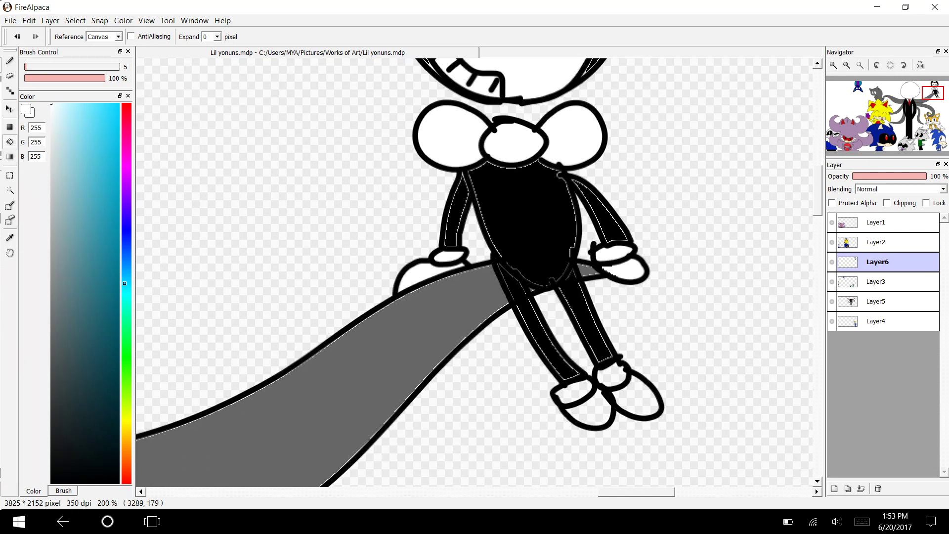
pyautogui.moveTo(67, 306)
pyautogui.mouseDown()
pyautogui.moveTo(63, 279)
pyautogui.moveTo(51, 283)
pyautogui.moveTo(51, 307)
pyautogui.mouseUp()
pyautogui.click(589, 413)
pyautogui.click(568, 388)
pyautogui.click(610, 374)
pyautogui.click(637, 400)
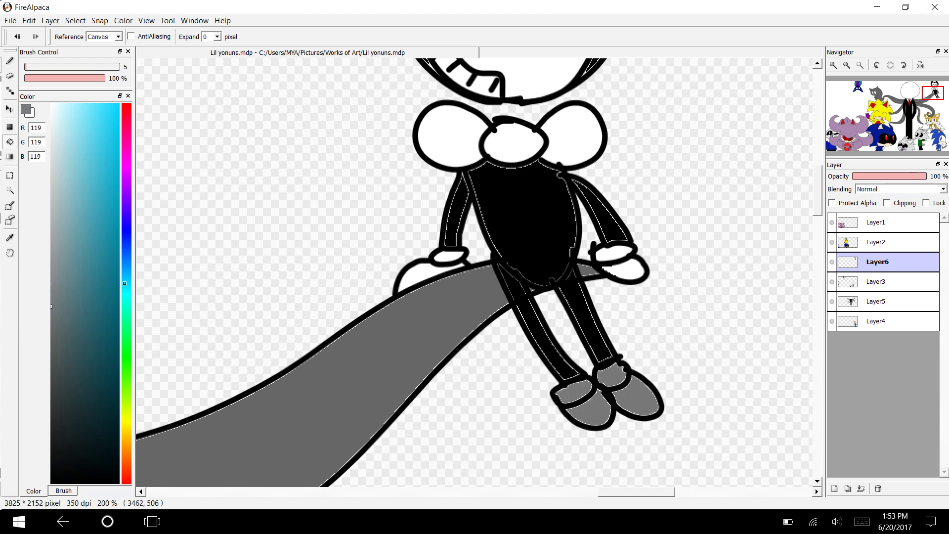
# - Draw a short black fold line on each loop of the bow tie with the brush
pyautogui.scroll(5, 473, 272)
pyautogui.press('b')
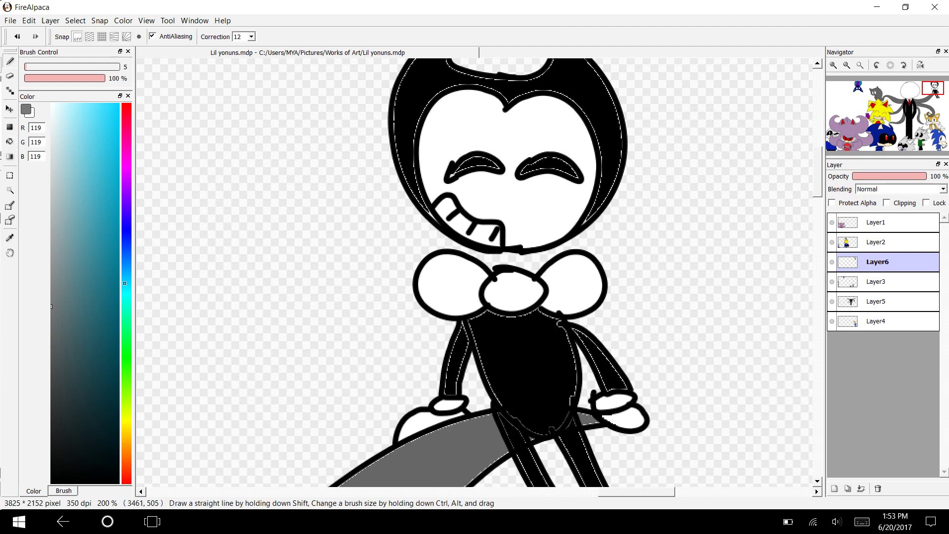
pyautogui.click(51, 480)
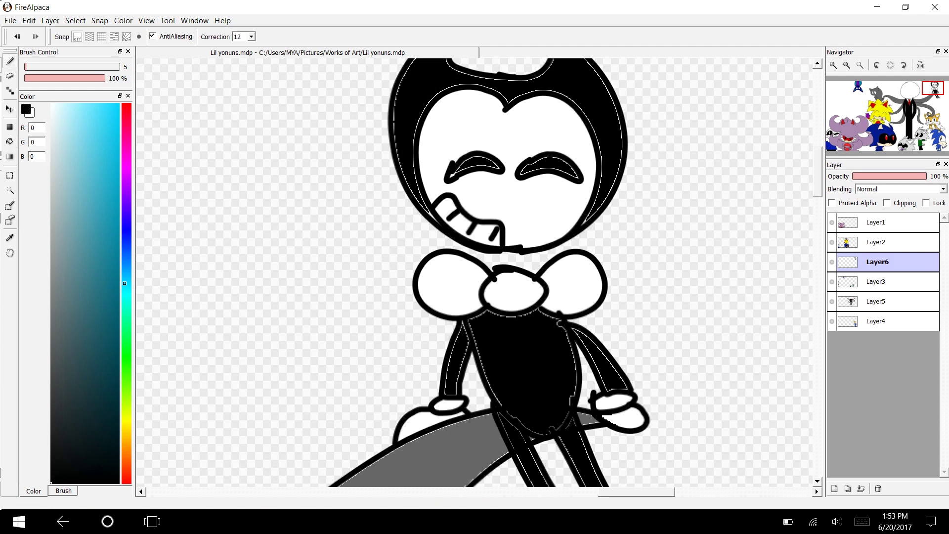
pyautogui.moveTo(448, 291); pyautogui.dragTo(483, 283)
pyautogui.moveTo(547, 288); pyautogui.dragTo(584, 282)
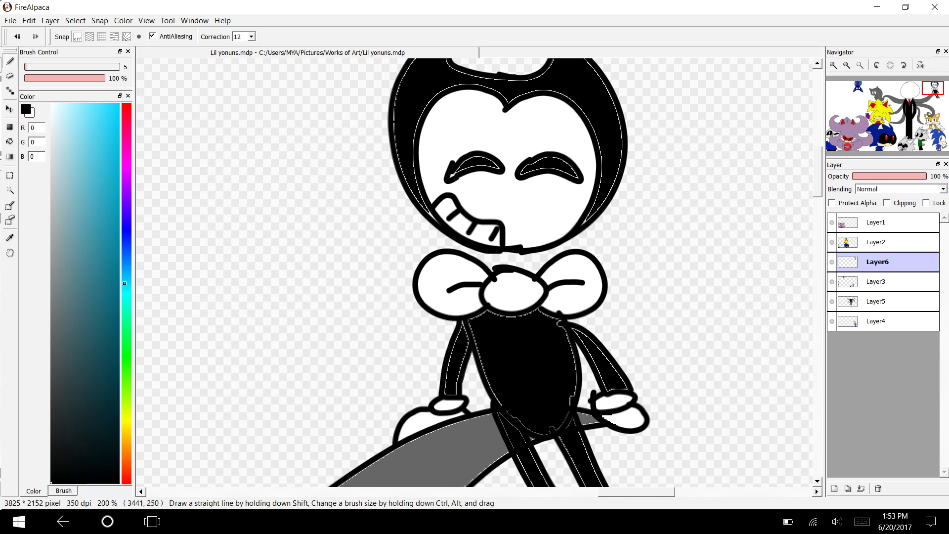
# - Draw a wavy tail with an arrowhead tip, running from behind the character's hip toward the large white head
pyautogui.click(847, 64)
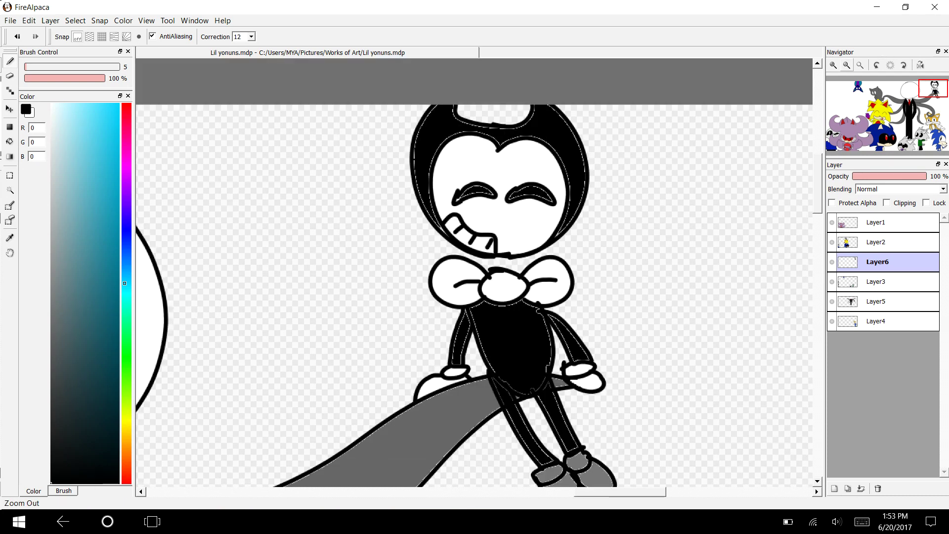
pyautogui.click(846, 65)
pyautogui.moveTo(892, 126); pyautogui.dragTo(929, 90)
pyautogui.click(833, 65)
pyautogui.click(834, 64)
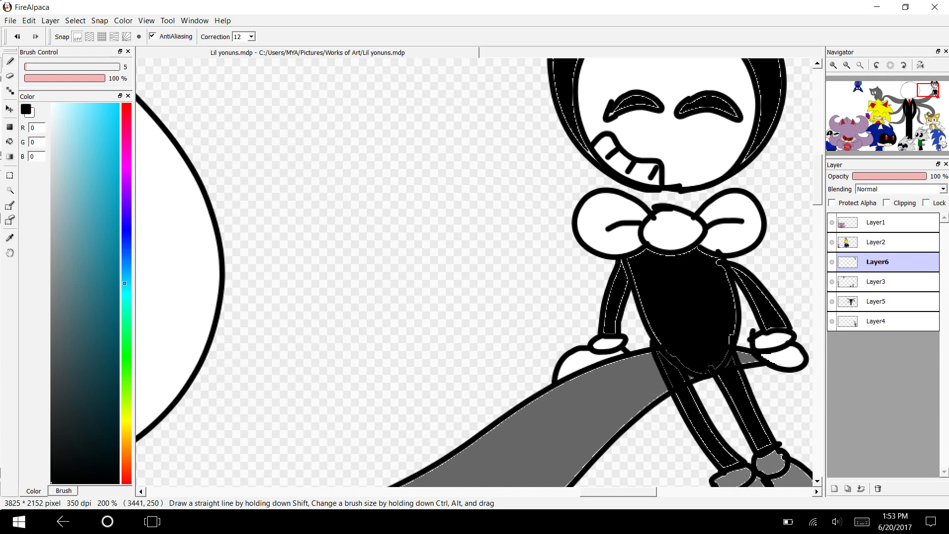
pyautogui.moveTo(651, 346)
pyautogui.mouseDown()
pyautogui.moveTo(632, 346)
pyautogui.moveTo(559, 283)
pyautogui.moveTo(504, 287)
pyautogui.moveTo(460, 327)
pyautogui.moveTo(423, 337)
pyautogui.moveTo(390, 323)
pyautogui.moveTo(444, 312)
pyautogui.moveTo(350, 304)
pyautogui.moveTo(329, 316)
pyautogui.moveTo(387, 376)
pyautogui.moveTo(386, 323)
pyautogui.moveTo(448, 354)
pyautogui.moveTo(559, 311)
pyautogui.moveTo(650, 360)
pyautogui.mouseUp()
pyautogui.hotkey('ctrl', 'z')
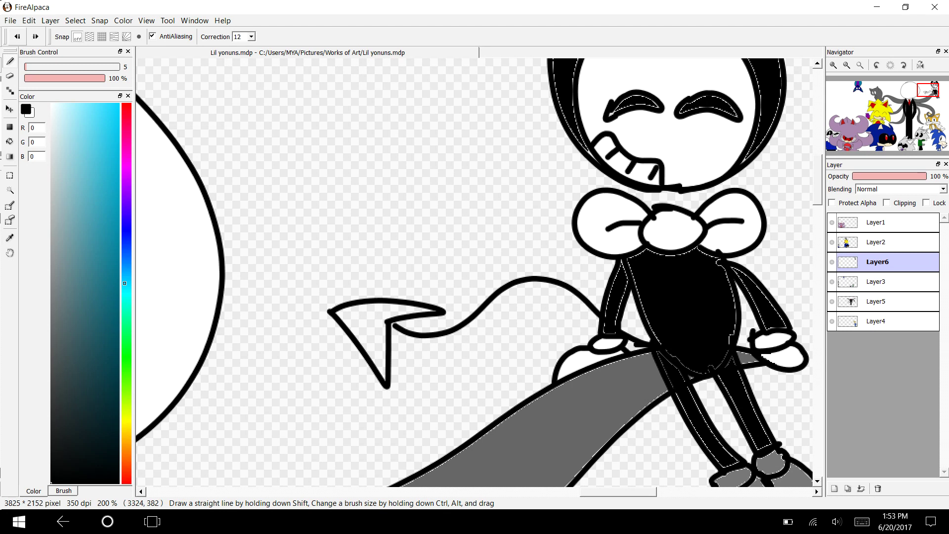
pyautogui.moveTo(390, 336)
pyautogui.mouseDown()
pyautogui.moveTo(452, 349)
pyautogui.moveTo(563, 302)
pyautogui.moveTo(638, 348)
pyautogui.mouseUp()
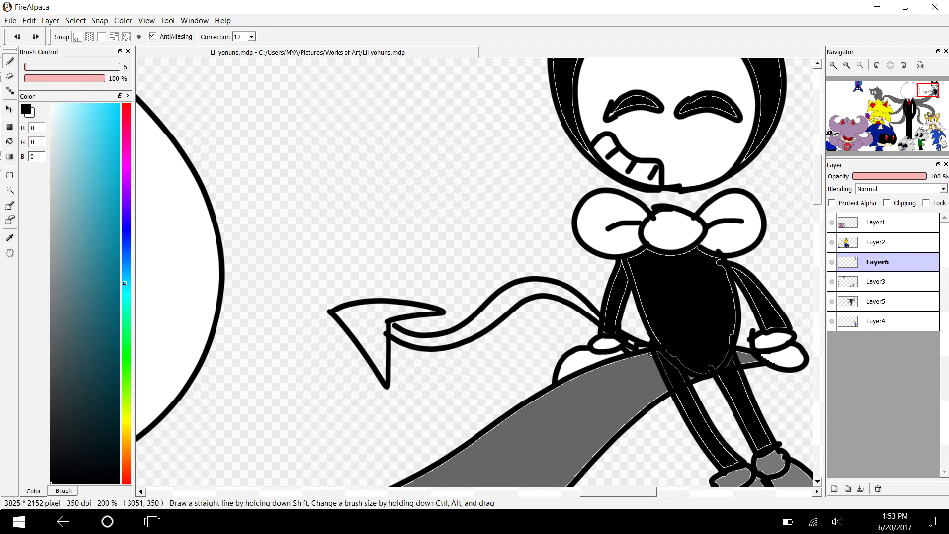
pyautogui.moveTo(382, 321); pyautogui.dragTo(392, 328)
# - Fill the tail and its arrowhead with black and brush over the gap where they join
pyautogui.press('g')
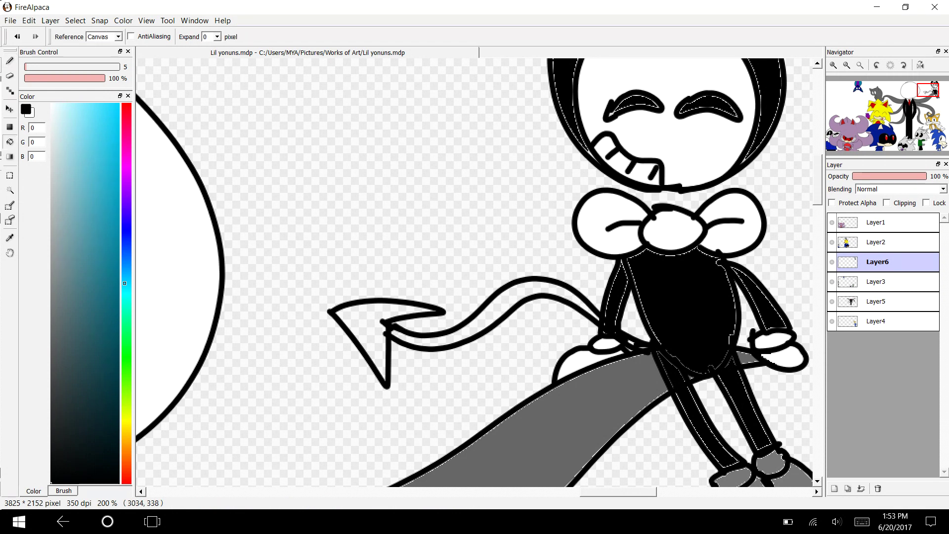
pyautogui.click(373, 332)
pyautogui.click(407, 339)
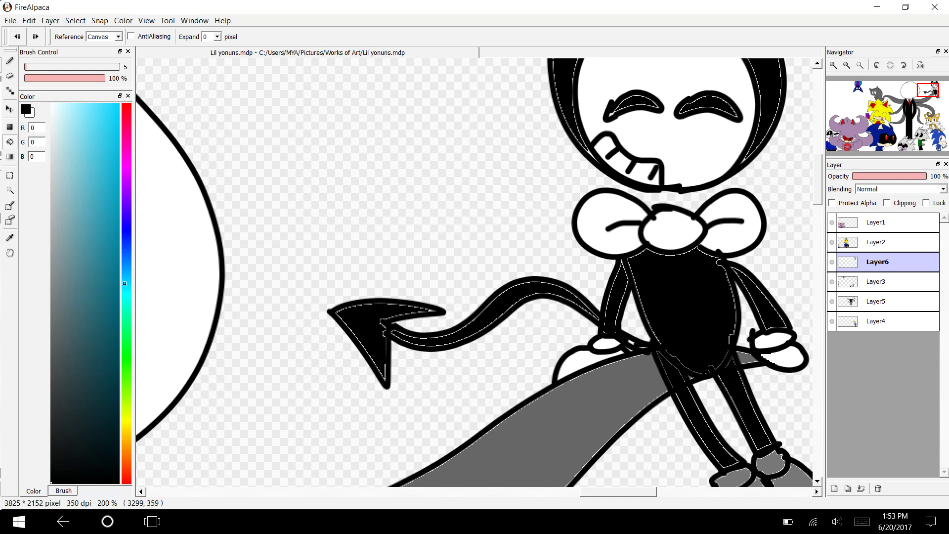
pyautogui.press('b')
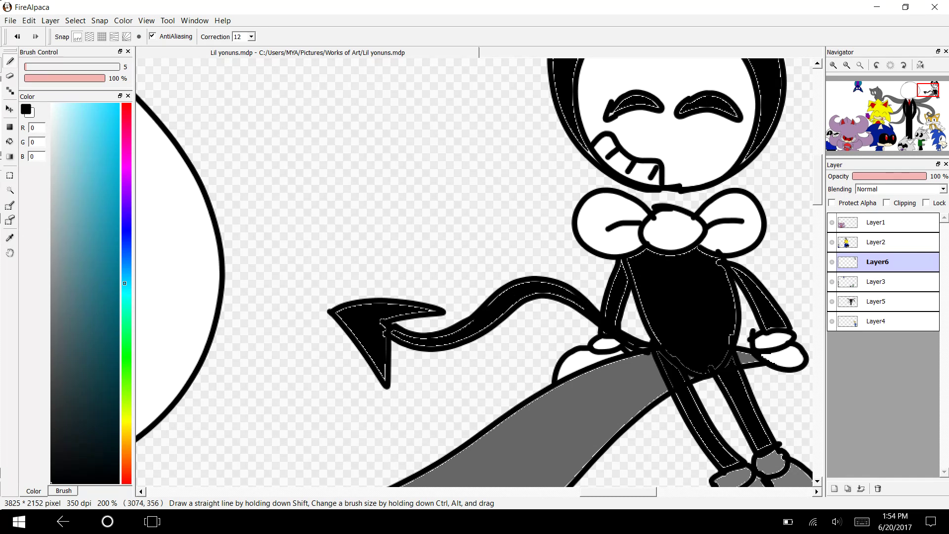
pyautogui.moveTo(415, 338); pyautogui.dragTo(391, 331)
# - Draw a new character's round head with an upturned snout in the empty area above the orange fox
pyautogui.click(846, 65)
pyautogui.moveTo(895, 109); pyautogui.dragTo(934, 104)
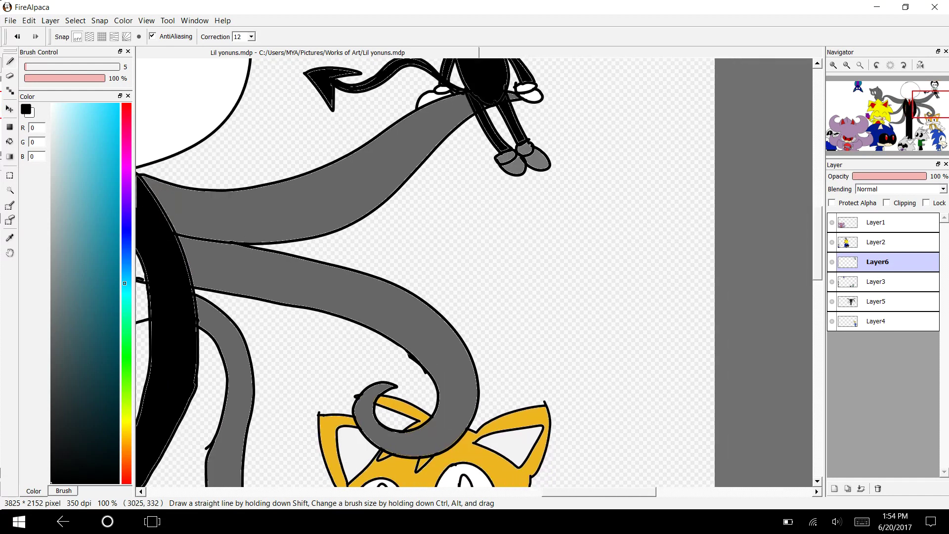
pyautogui.moveTo(586, 233)
pyautogui.mouseDown()
pyautogui.moveTo(602, 229)
pyautogui.moveTo(673, 301)
pyautogui.moveTo(566, 267)
pyautogui.moveTo(602, 231)
pyautogui.mouseUp()
pyautogui.moveTo(604, 264)
pyautogui.mouseDown()
pyautogui.moveTo(538, 220)
pyautogui.moveTo(538, 290)
pyautogui.moveTo(584, 308)
pyautogui.mouseUp()
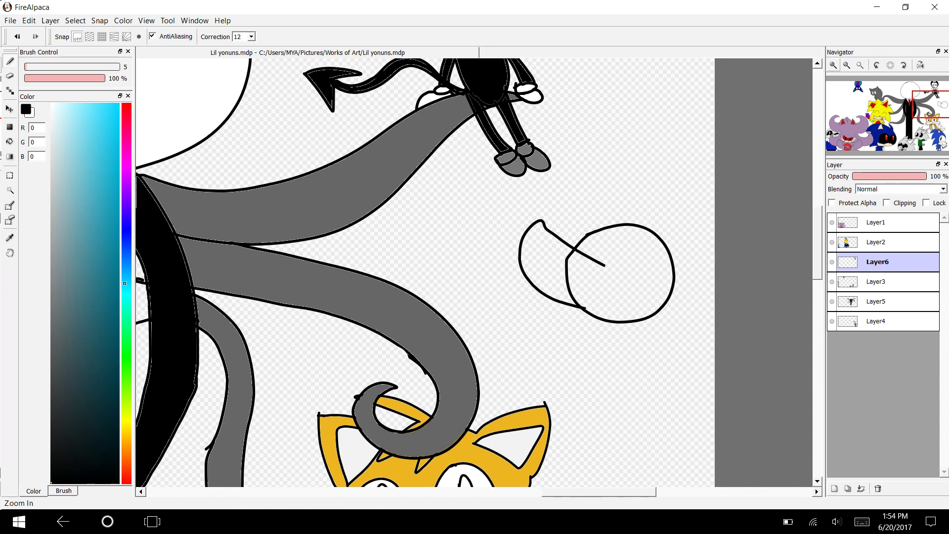
# - Draw two slanted oval eyes with jagged notches on the new character's head
pyautogui.click(834, 65)
pyautogui.click(834, 65)
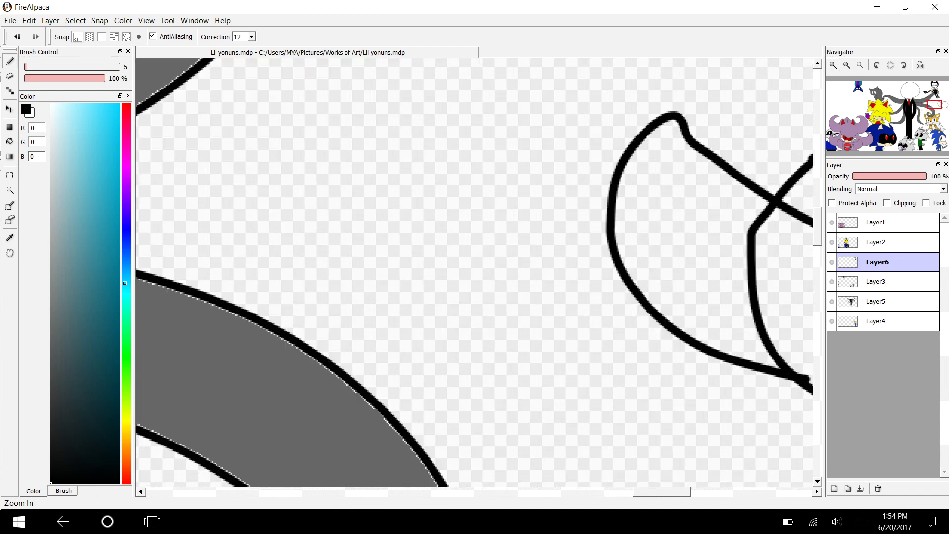
pyautogui.moveTo(661, 492); pyautogui.dragTo(693, 492)
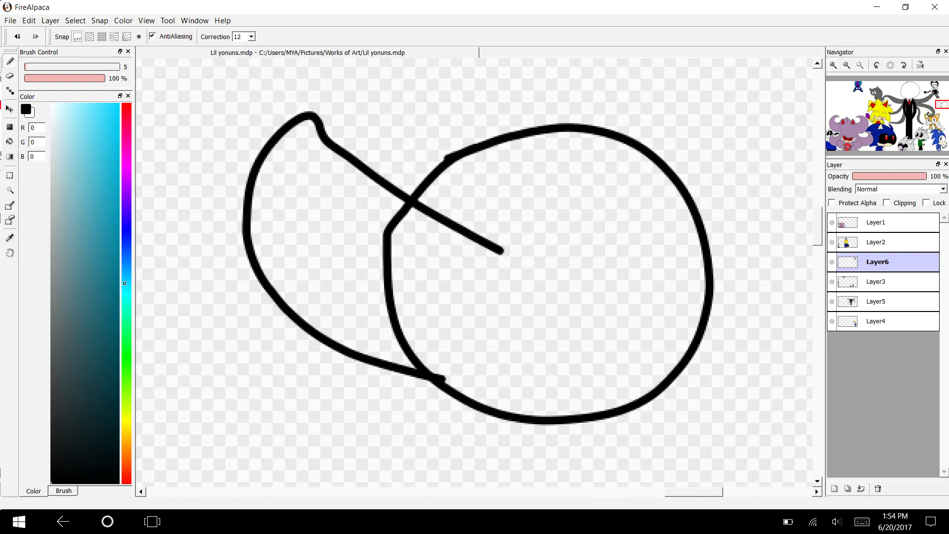
pyautogui.moveTo(621, 184)
pyautogui.mouseDown()
pyautogui.moveTo(540, 260)
pyautogui.moveTo(624, 178)
pyautogui.moveTo(630, 182)
pyautogui.mouseUp()
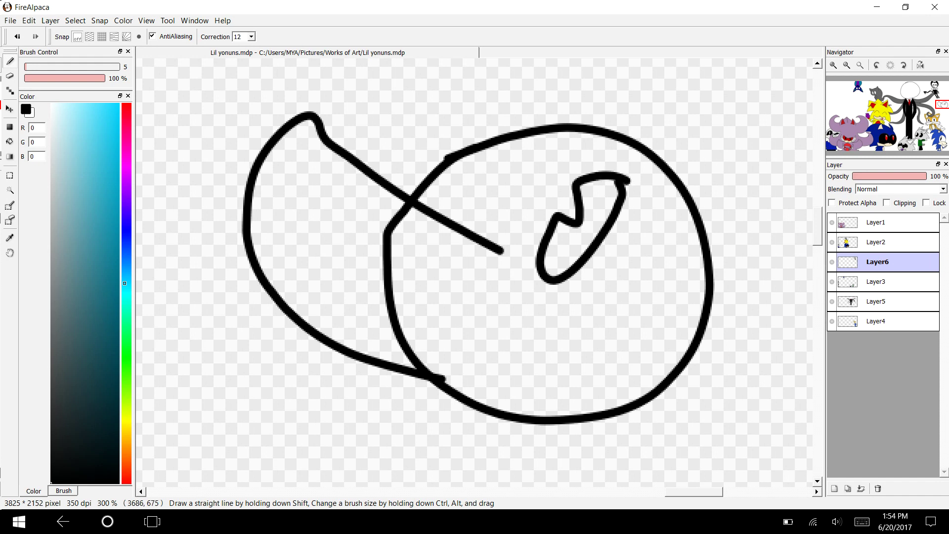
pyautogui.moveTo(481, 168); pyautogui.dragTo(538, 161)
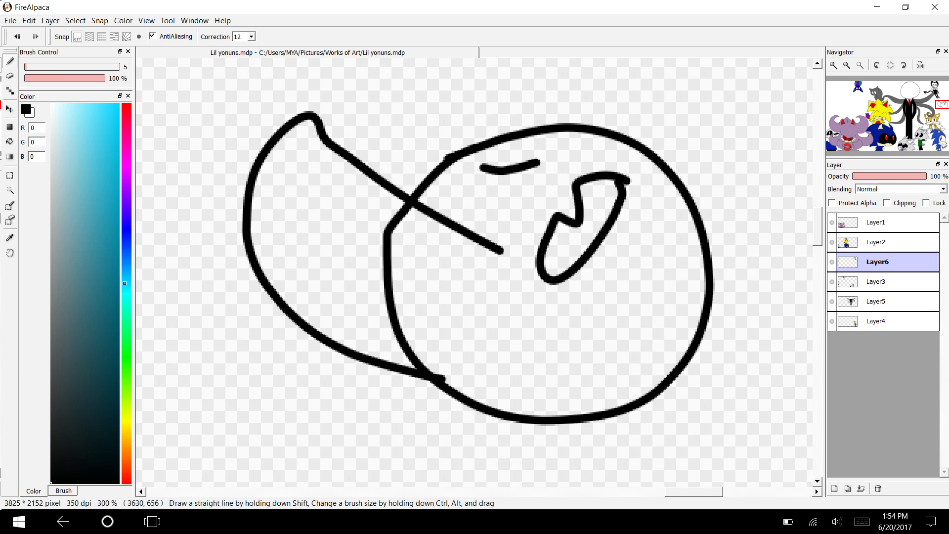
pyautogui.moveTo(482, 166)
pyautogui.mouseDown()
pyautogui.moveTo(472, 197)
pyautogui.moveTo(458, 196)
pyautogui.moveTo(450, 220)
pyautogui.mouseUp()
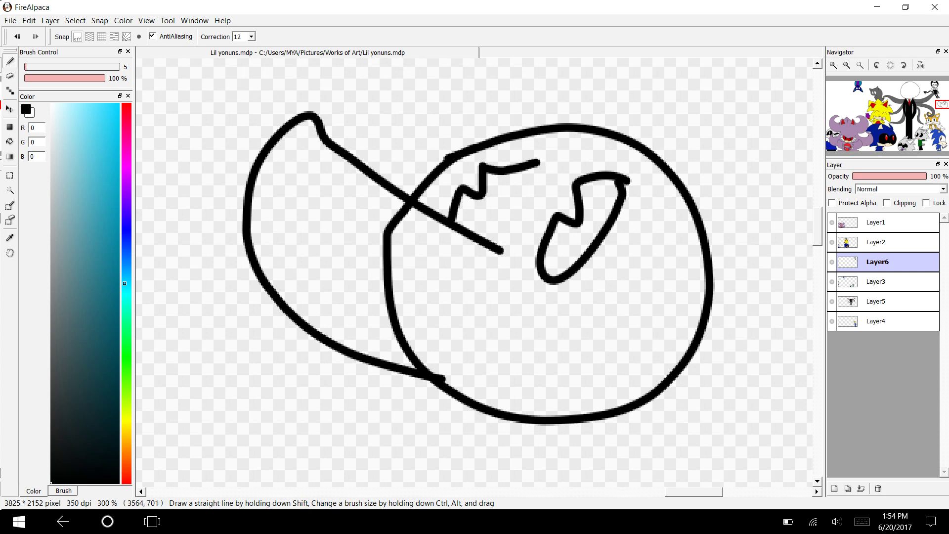
pyautogui.moveTo(544, 157); pyautogui.dragTo(498, 236)
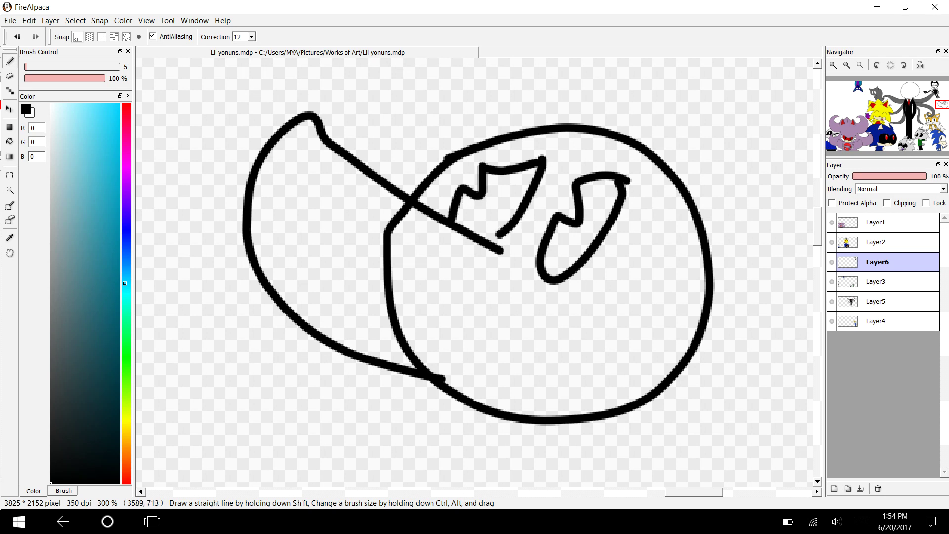
# - Redraw the snout's lower jaw, erase the overlapping lines, and add a mouth line and the near eye's closing stroke
pyautogui.moveTo(243, 238)
pyautogui.mouseDown()
pyautogui.moveTo(417, 369)
pyautogui.moveTo(451, 381)
pyautogui.mouseUp()
pyautogui.press('e')
pyautogui.moveTo(262, 284)
pyautogui.mouseDown()
pyautogui.moveTo(329, 371)
pyautogui.moveTo(409, 392)
pyautogui.moveTo(400, 388)
pyautogui.moveTo(420, 406)
pyautogui.moveTo(362, 200)
pyautogui.moveTo(413, 229)
pyautogui.moveTo(381, 205)
pyautogui.moveTo(418, 222)
pyautogui.moveTo(366, 249)
pyautogui.moveTo(424, 340)
pyautogui.moveTo(412, 359)
pyautogui.moveTo(409, 339)
pyautogui.moveTo(426, 370)
pyautogui.mouseUp()
pyautogui.press('b')
pyautogui.moveTo(315, 299); pyautogui.dragTo(445, 348)
pyautogui.moveTo(500, 229); pyautogui.dragTo(485, 238)
# - Draw a curved inner line from the forehead's small peak down the back of the head to the jaw
pyautogui.moveTo(571, 153)
pyautogui.mouseDown()
pyautogui.moveTo(596, 151)
pyautogui.moveTo(663, 202)
pyautogui.moveTo(677, 331)
pyautogui.moveTo(666, 408)
pyautogui.mouseUp()
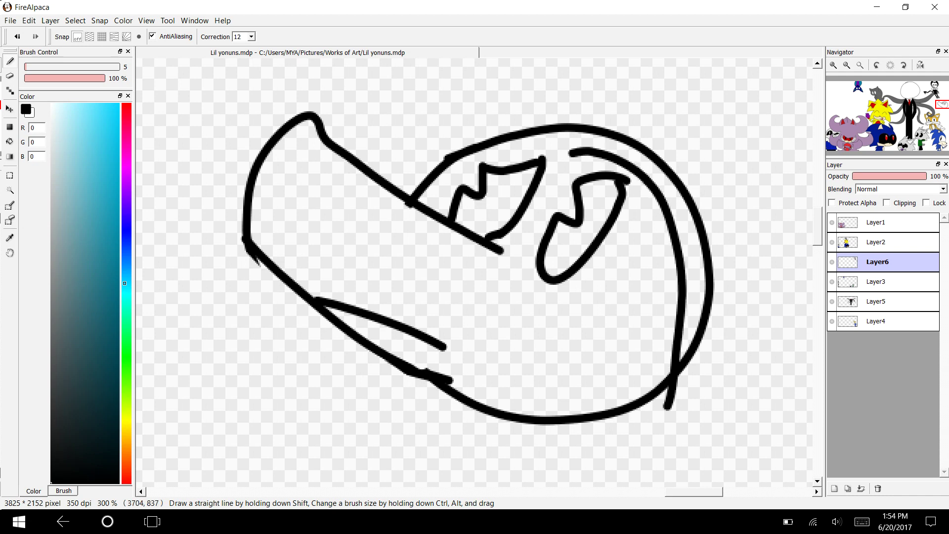
pyautogui.hotkey('ctrl', 'z')
pyautogui.moveTo(575, 149)
pyautogui.mouseDown()
pyautogui.moveTo(647, 186)
pyautogui.moveTo(643, 384)
pyautogui.moveTo(633, 401)
pyautogui.mouseUp()
pyautogui.moveTo(576, 150); pyautogui.dragTo(539, 131)
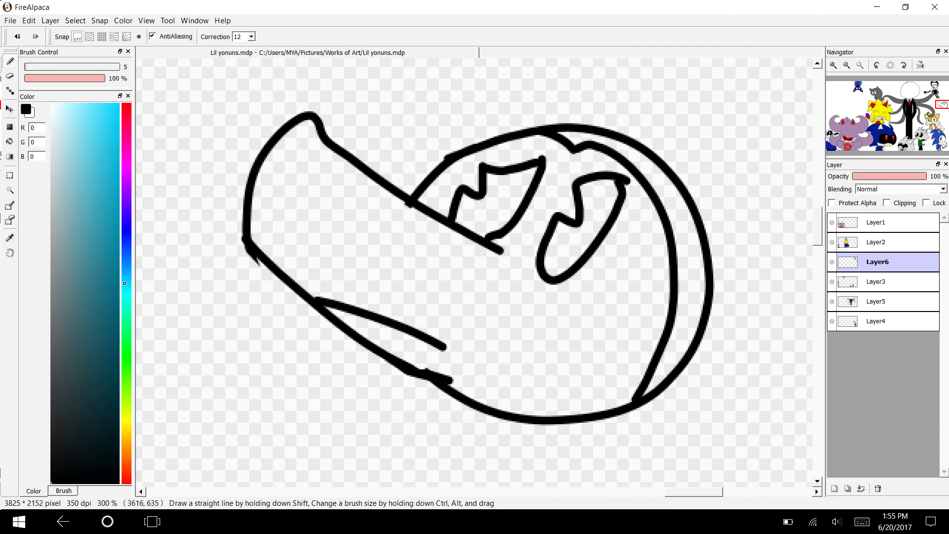
# - Add the facial details: a nose line at the snout's tip, two short whisker marks and a round cheek
pyautogui.moveTo(324, 142); pyautogui.dragTo(275, 141)
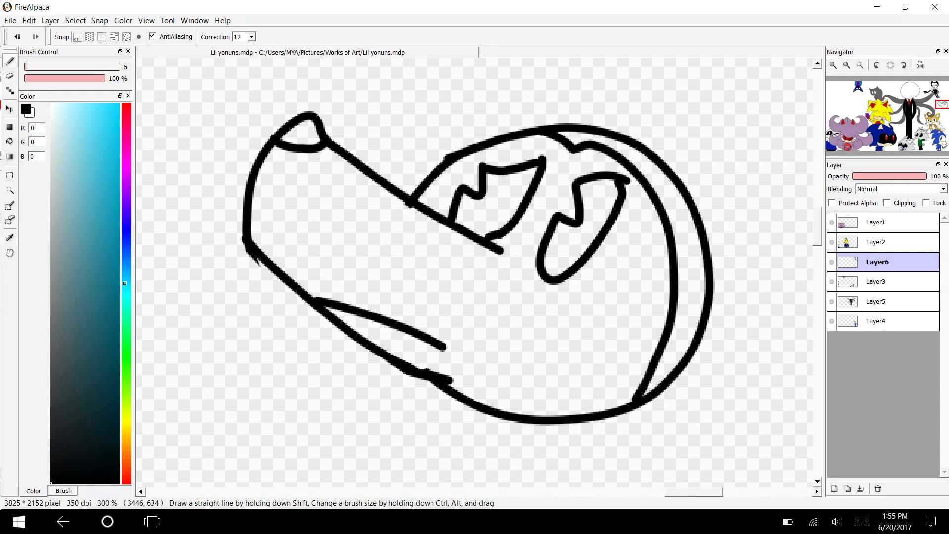
pyautogui.moveTo(386, 221)
pyautogui.mouseDown()
pyautogui.moveTo(391, 237)
pyautogui.moveTo(388, 219)
pyautogui.moveTo(350, 218)
pyautogui.mouseUp()
pyautogui.moveTo(519, 339)
pyautogui.mouseDown()
pyautogui.moveTo(506, 326)
pyautogui.moveTo(533, 345)
pyautogui.mouseUp()
# - Draw two rounded ears, one on top of the head and one at its back
pyautogui.moveTo(682, 182)
pyautogui.mouseDown()
pyautogui.moveTo(697, 168)
pyautogui.moveTo(746, 277)
pyautogui.moveTo(688, 368)
pyautogui.mouseUp()
pyautogui.hotkey('ctrl', 'z')
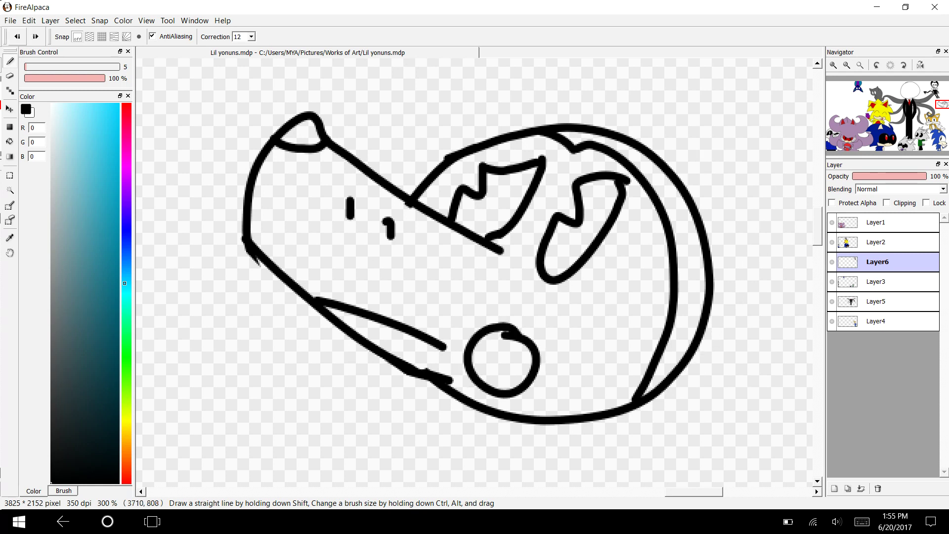
pyautogui.hscroll(3, 474, 272)
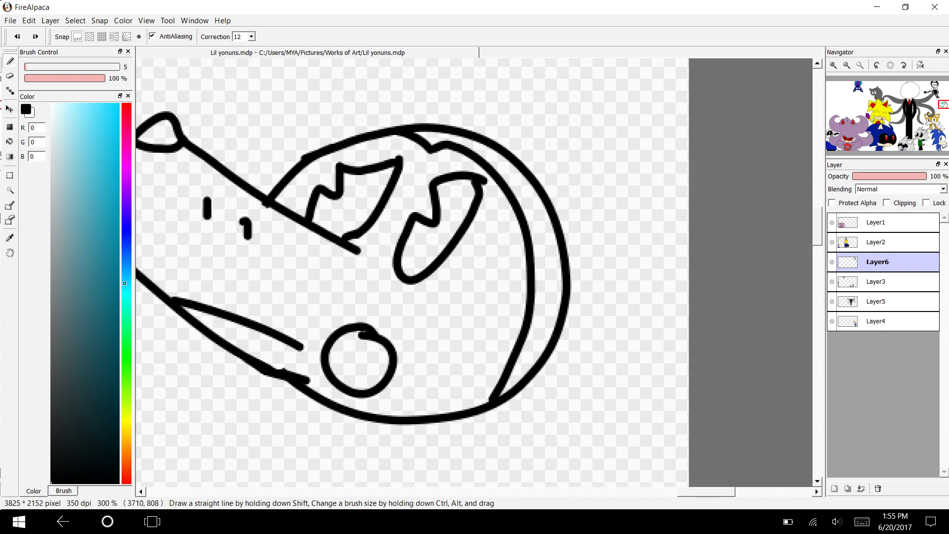
pyautogui.scroll(4, 411, 272)
pyautogui.moveTo(536, 388)
pyautogui.mouseDown()
pyautogui.moveTo(584, 342)
pyautogui.moveTo(566, 486)
pyautogui.mouseUp()
pyautogui.moveTo(435, 328)
pyautogui.mouseDown()
pyautogui.moveTo(406, 291)
pyautogui.moveTo(326, 246)
pyautogui.moveTo(341, 343)
pyautogui.mouseUp()
pyautogui.scroll(-4, 813, 224)
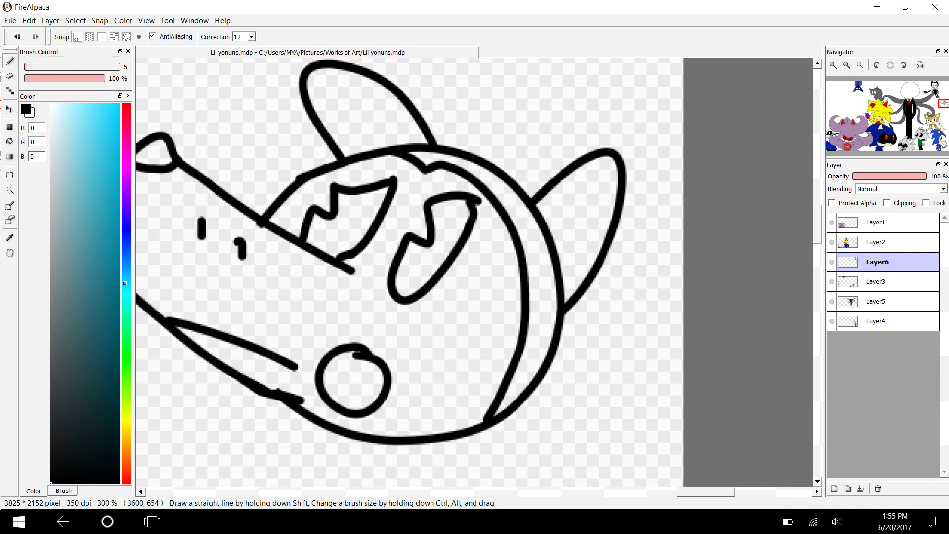
# - Fill the nose, both eyes, the back strip of the head and both ears with black
pyautogui.hscroll(-4, 474, 271)
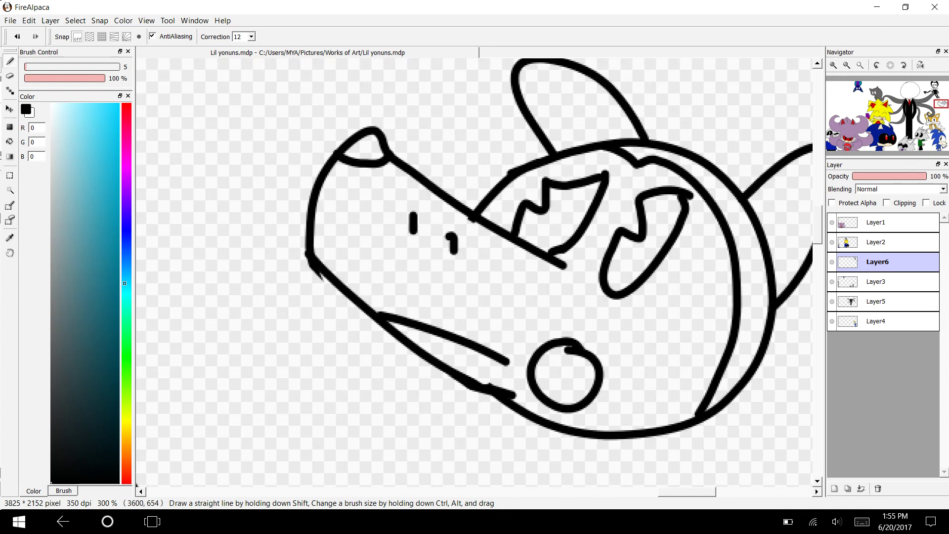
pyautogui.hscroll(1, 474, 272)
pyautogui.press('g')
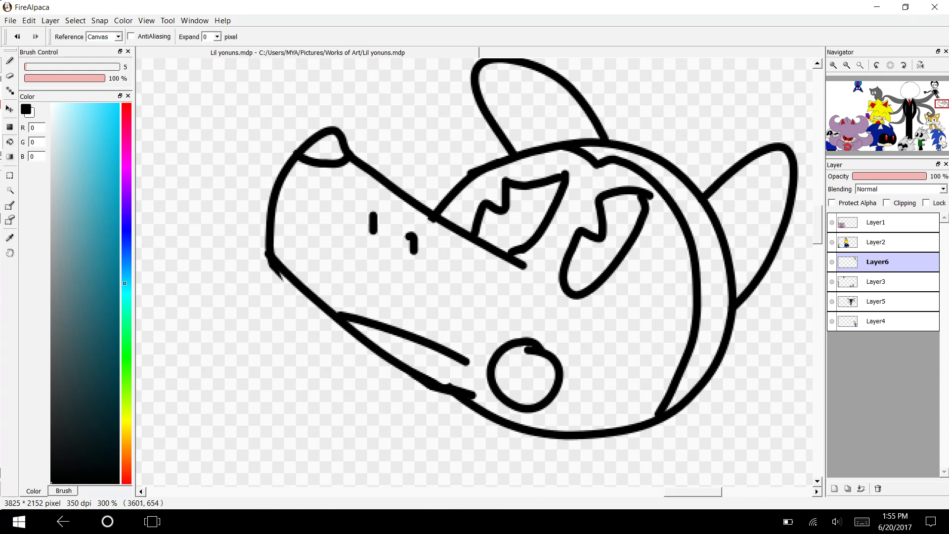
pyautogui.click(322, 141)
pyautogui.click(521, 214)
pyautogui.click(591, 254)
pyautogui.click(712, 257)
pyautogui.click(756, 207)
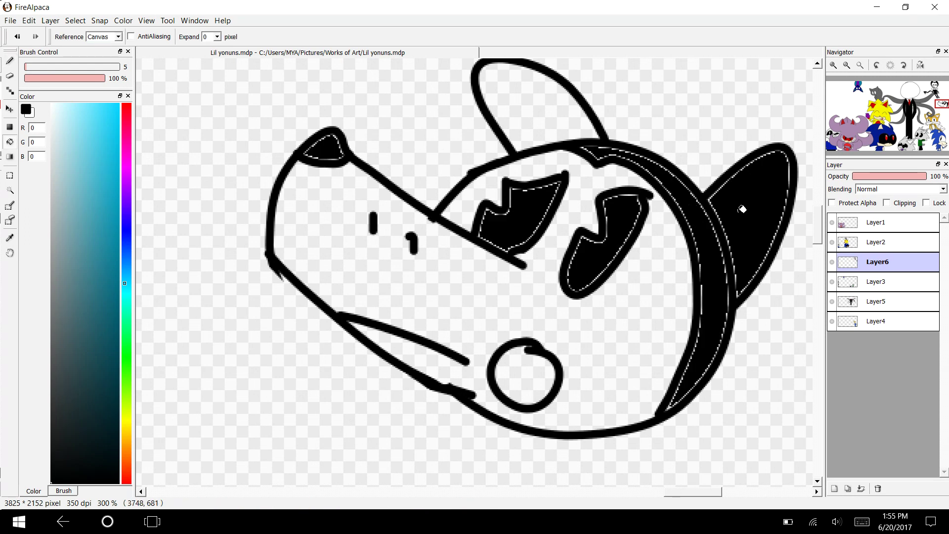
pyautogui.click(544, 104)
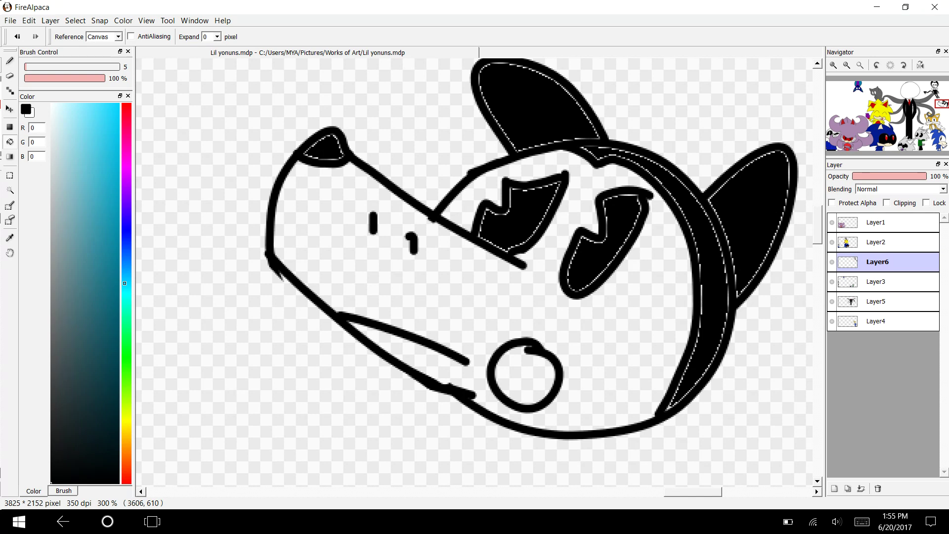
# - Brush more short black whisker marks onto the snout around the first two
pyautogui.press('b')
pyautogui.moveTo(389, 246)
pyautogui.mouseDown()
pyautogui.moveTo(394, 264)
pyautogui.moveTo(439, 269)
pyautogui.mouseUp()
pyautogui.moveTo(395, 206); pyautogui.dragTo(398, 218)
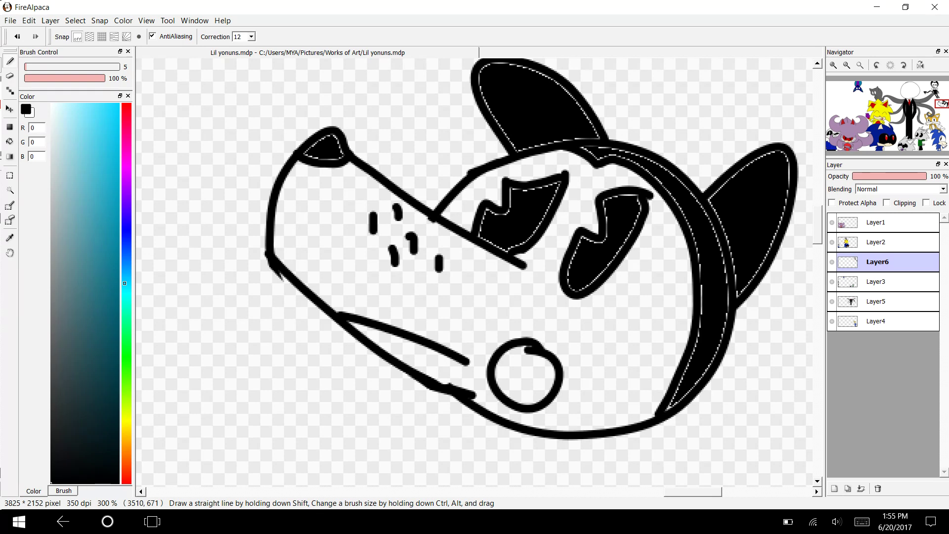
# - Fill the round cheek with grey (135, 135, 135) and the rest of the long-snouted head with white
pyautogui.click(51, 300)
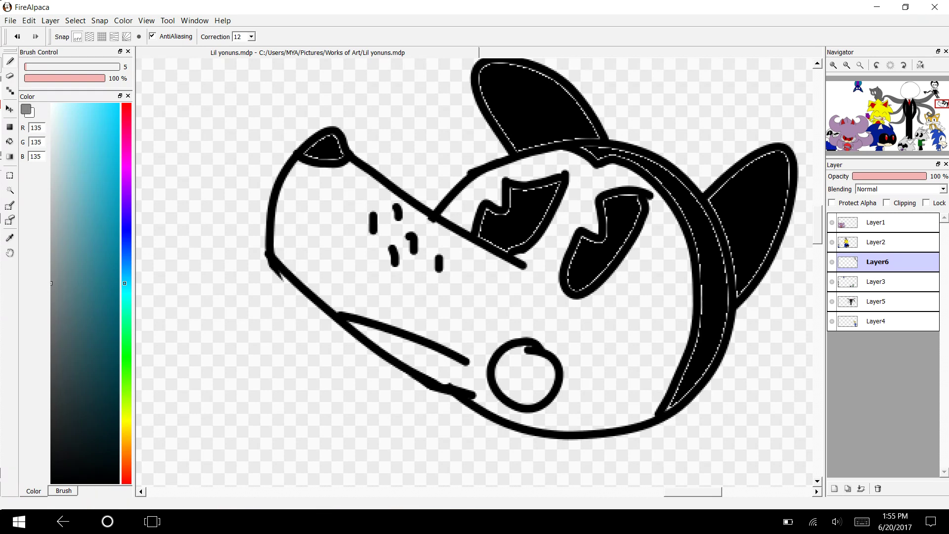
pyautogui.press('g')
pyautogui.click(524, 376)
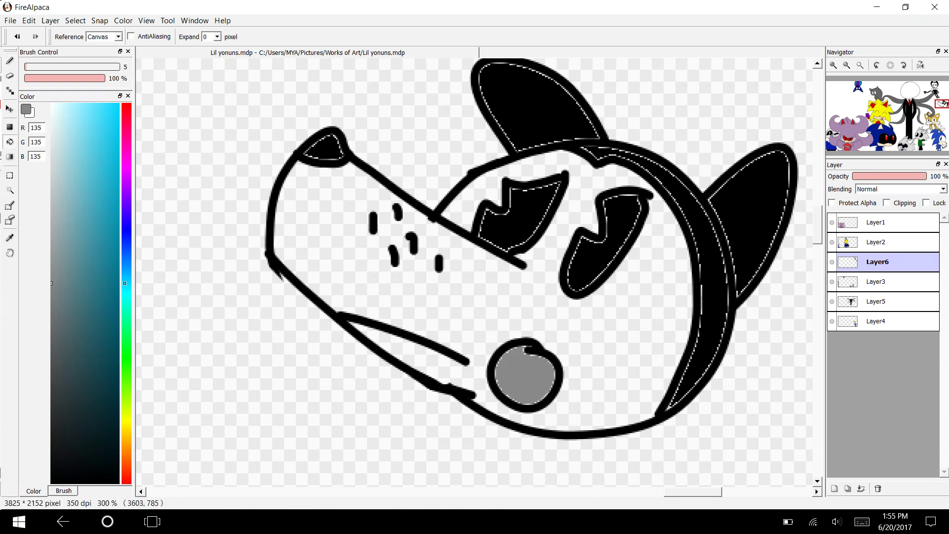
pyautogui.moveTo(90, 165); pyautogui.dragTo(20, 94)
pyautogui.click(419, 297)
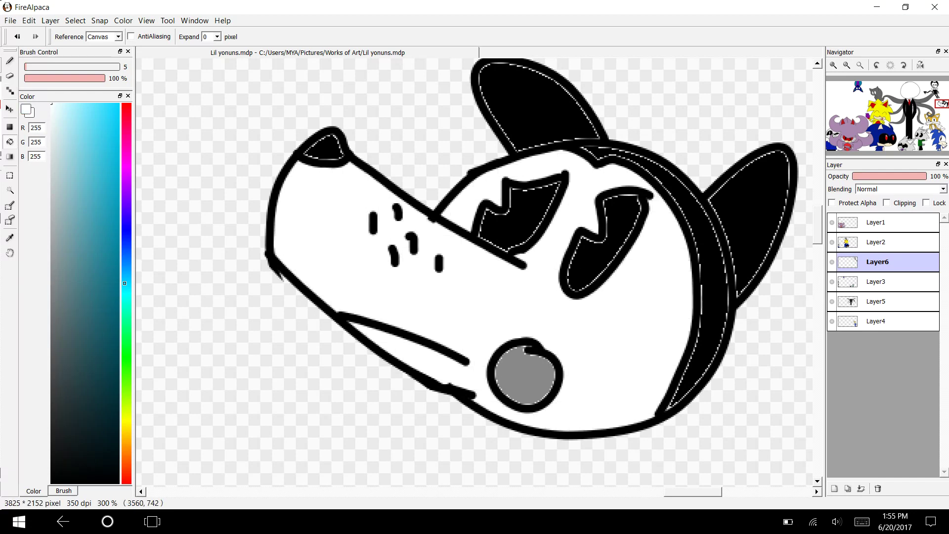
# - Brush two black neck lines curving down from the underside of the long-snouted head
pyautogui.press('b')
pyautogui.click(51, 479)
pyautogui.scroll(-5, 474, 272)
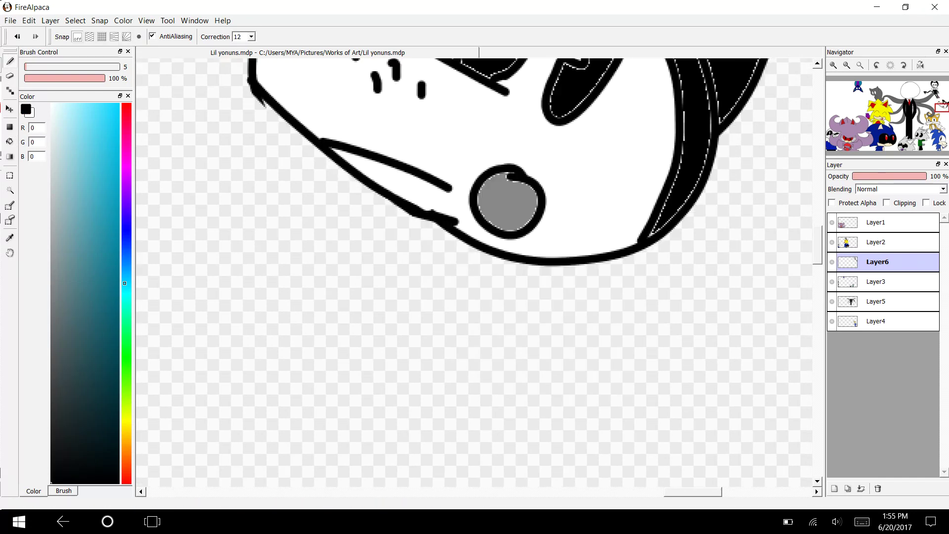
pyautogui.moveTo(513, 181); pyautogui.dragTo(551, 272)
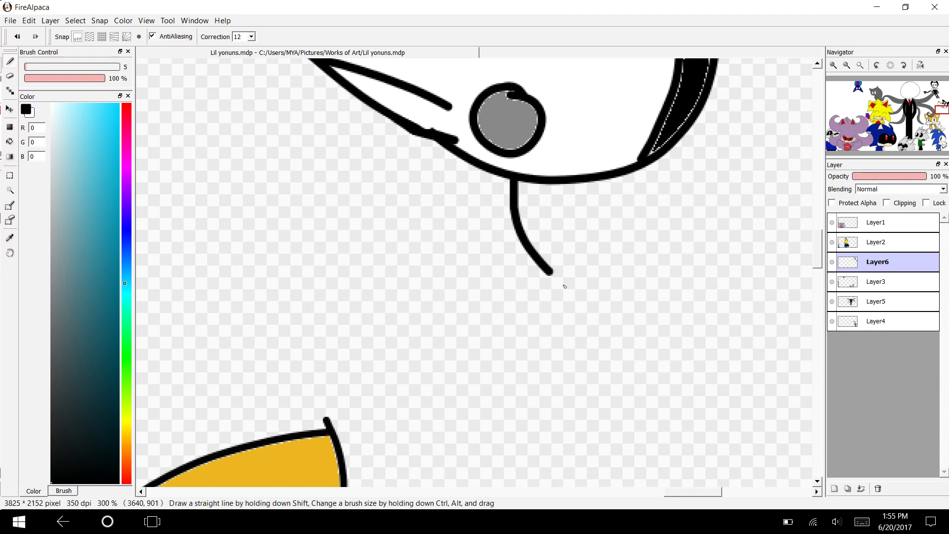
pyautogui.moveTo(426, 137); pyautogui.dragTo(362, 247)
# - Outline two overall straps looping over the shoulders and running down the torso, joined by a line across the waist
pyautogui.moveTo(538, 282)
pyautogui.mouseDown()
pyautogui.moveTo(554, 259)
pyautogui.moveTo(581, 375)
pyautogui.moveTo(553, 479)
pyautogui.mouseUp()
pyautogui.scroll(-5, 819, 278)
pyautogui.scroll(3, 819, 278)
pyautogui.moveTo(541, 165); pyautogui.dragTo(489, 486)
pyautogui.moveTo(391, 186)
pyautogui.mouseDown()
pyautogui.moveTo(343, 234)
pyautogui.moveTo(366, 475)
pyautogui.mouseUp()
pyautogui.scroll(-4, 475, 272)
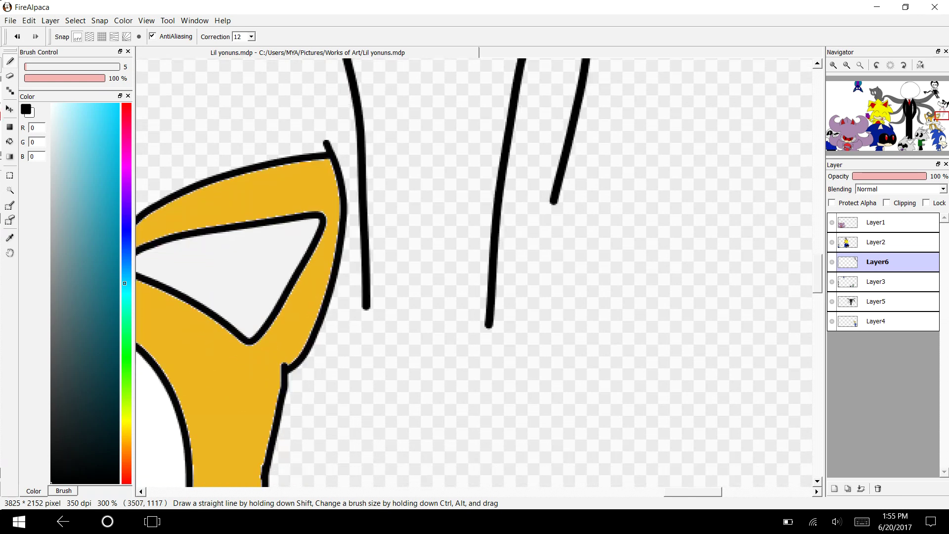
pyautogui.moveTo(546, 185); pyautogui.dragTo(524, 356)
pyautogui.scroll(4, 474, 272)
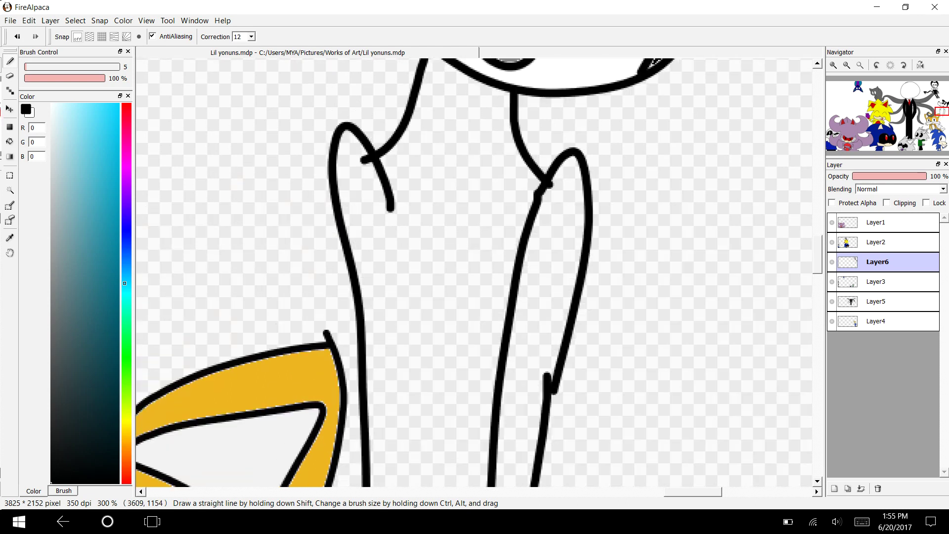
pyautogui.moveTo(392, 200); pyautogui.dragTo(413, 457)
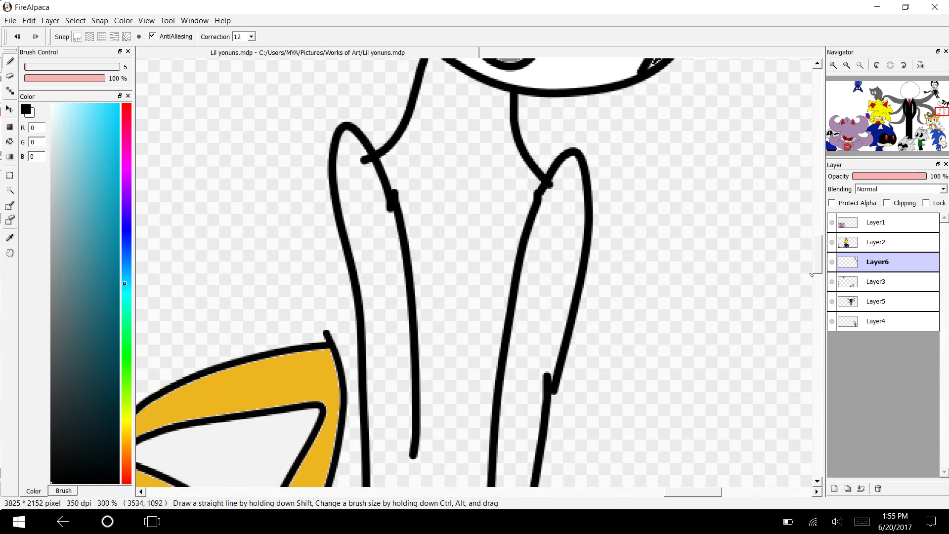
pyautogui.scroll(-5, 407, 483)
pyautogui.moveTo(417, 223)
pyautogui.mouseDown()
pyautogui.moveTo(419, 242)
pyautogui.moveTo(473, 299)
pyautogui.moveTo(489, 302)
pyautogui.mouseUp()
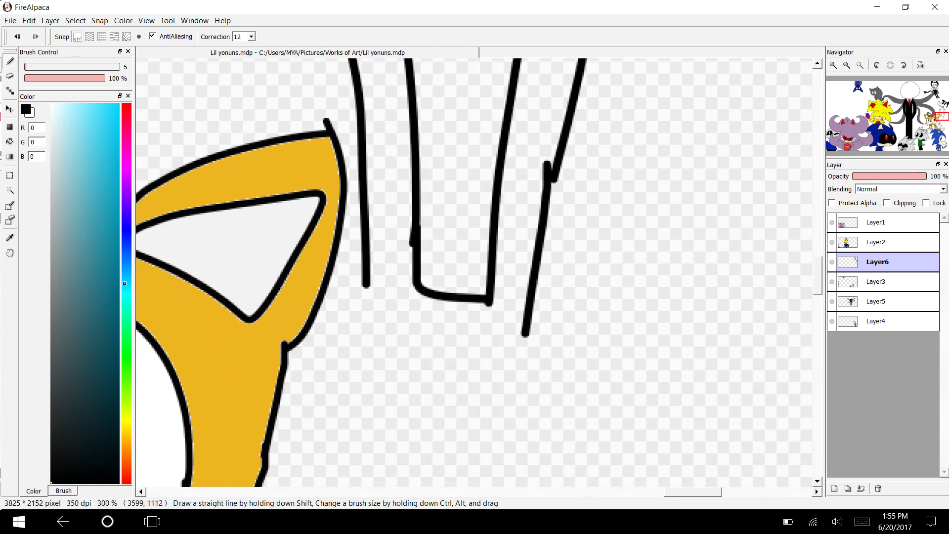
# - Draw the lowered arm hanging from the shoulder beside the body, ending in a cuffed, gloved hand with finger lines
pyautogui.scroll(6, 475, 272)
pyautogui.scroll(-3, 475, 272)
pyautogui.moveTo(584, 158); pyautogui.dragTo(667, 461)
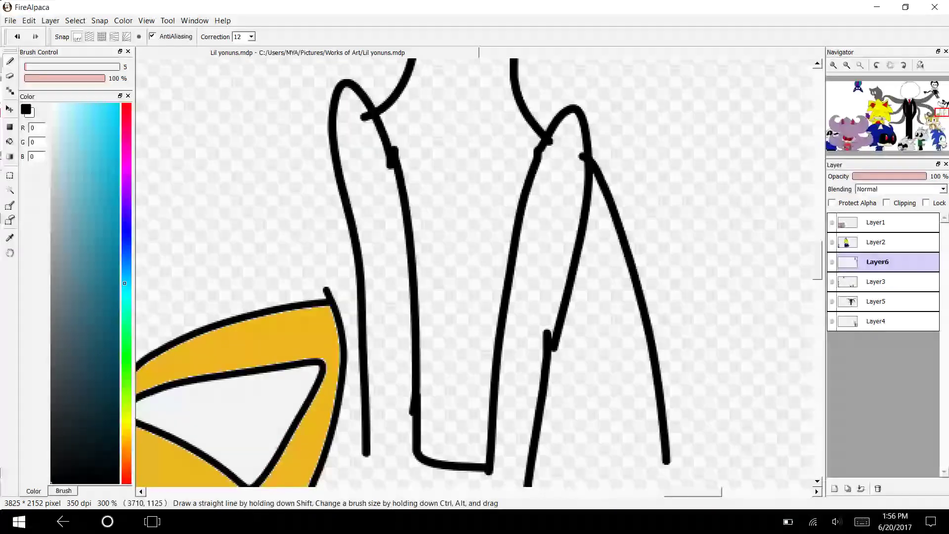
pyautogui.moveTo(557, 321); pyautogui.dragTo(585, 477)
pyautogui.scroll(-5, 584, 475)
pyautogui.moveTo(574, 275)
pyautogui.mouseDown()
pyautogui.moveTo(628, 260)
pyautogui.moveTo(627, 300)
pyautogui.moveTo(574, 275)
pyautogui.mouseUp()
pyautogui.moveTo(674, 256)
pyautogui.mouseDown()
pyautogui.moveTo(678, 312)
pyautogui.moveTo(645, 351)
pyautogui.mouseUp()
pyautogui.moveTo(583, 291)
pyautogui.mouseDown()
pyautogui.moveTo(599, 346)
pyautogui.moveTo(645, 352)
pyautogui.moveTo(616, 348)
pyautogui.moveTo(659, 342)
pyautogui.mouseUp()
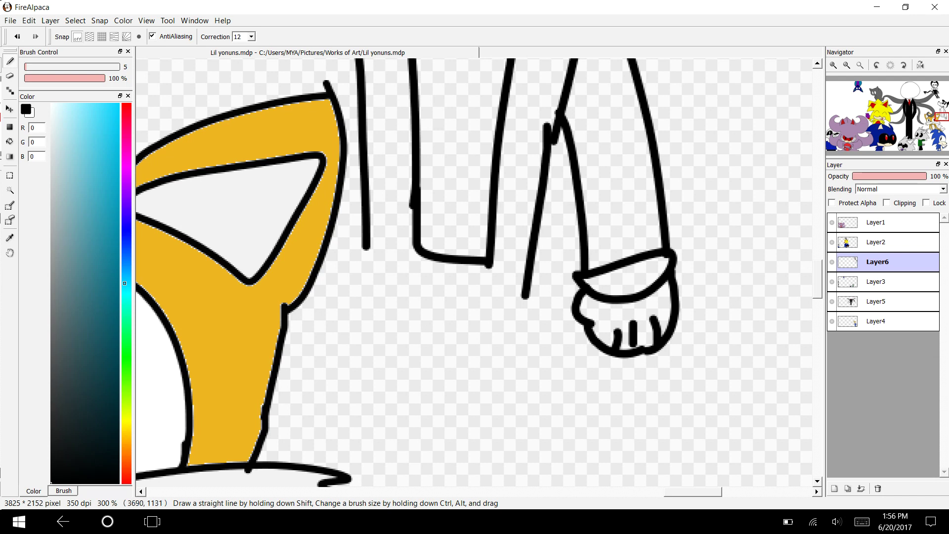
# - Extend the outer edges of the overalls down both sides to form the trouser legs
pyautogui.scroll(-3, 475, 272)
pyautogui.moveTo(365, 151); pyautogui.dragTo(344, 396)
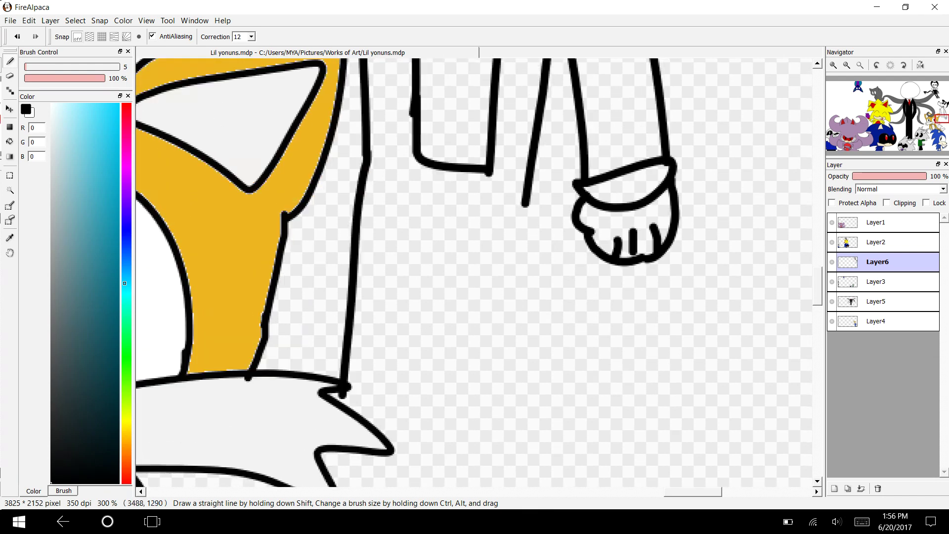
pyautogui.moveTo(525, 202); pyautogui.dragTo(549, 467)
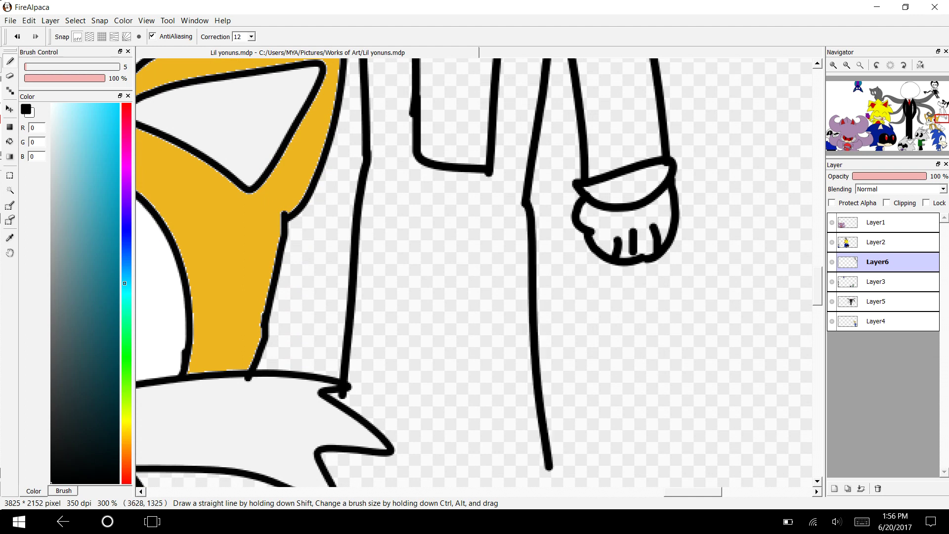
pyautogui.scroll(-6, 475, 272)
pyautogui.moveTo(548, 277); pyautogui.dragTo(563, 408)
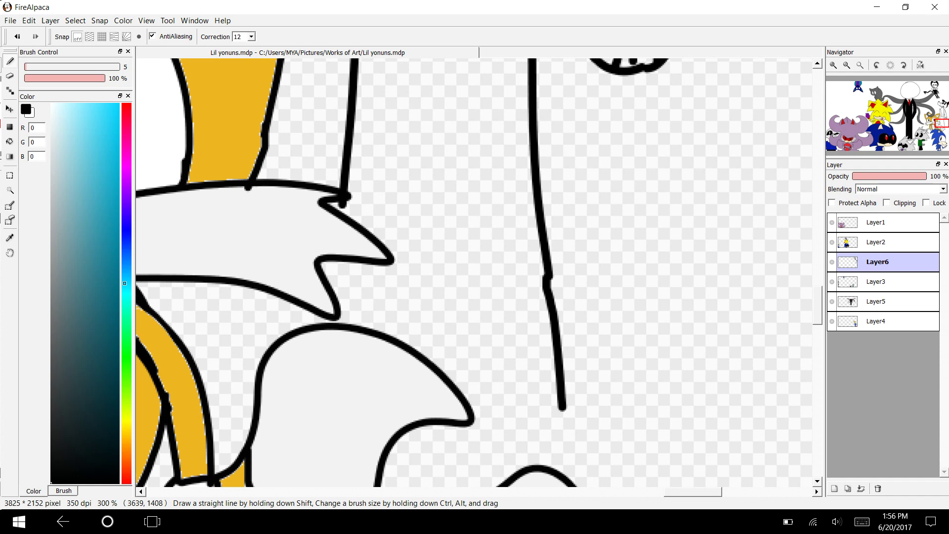
pyautogui.hotkey('ctrl', 'z')
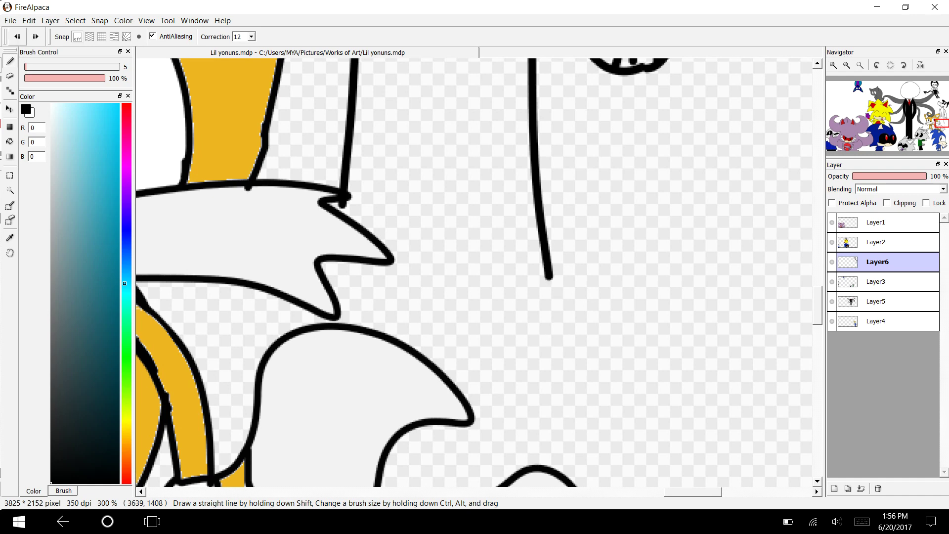
pyautogui.moveTo(548, 277); pyautogui.dragTo(587, 466)
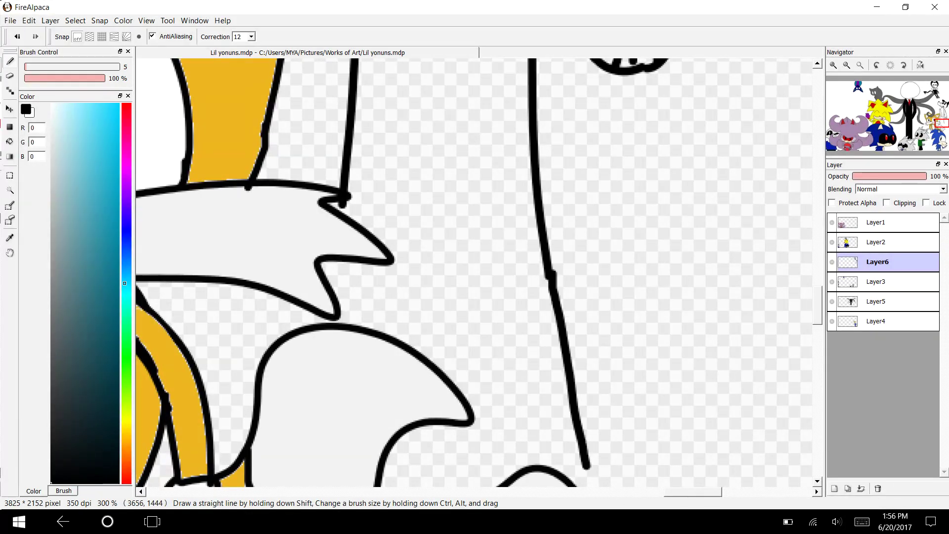
pyautogui.moveTo(348, 265); pyautogui.dragTo(350, 326)
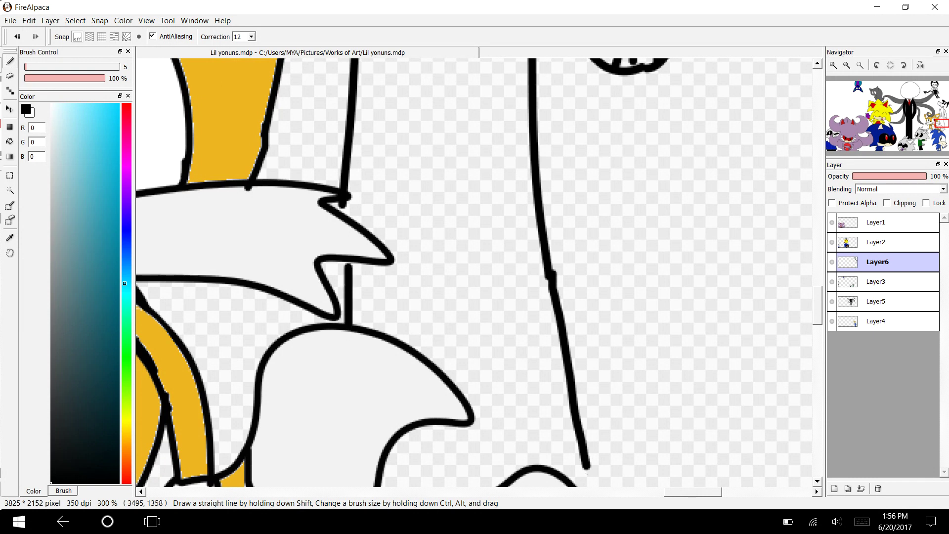
pyautogui.hotkey('ctrl', 'z')
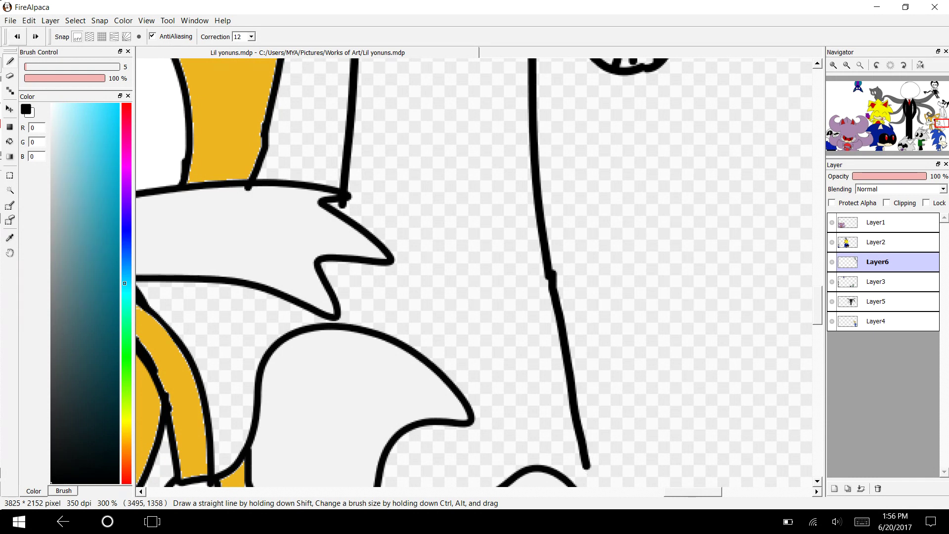
pyautogui.hotkey('ctrl', 'z')
# - Draw an ankle cuff and a long pointed shoe under the leg farther from the fox, plus the inner lines of both legs
pyautogui.moveTo(550, 275)
pyautogui.mouseDown()
pyautogui.moveTo(509, 313)
pyautogui.moveTo(561, 302)
pyautogui.moveTo(684, 335)
pyautogui.moveTo(547, 356)
pyautogui.moveTo(493, 324)
pyautogui.moveTo(507, 311)
pyautogui.mouseUp()
pyautogui.moveTo(805, 309)
pyautogui.mouseDown()
pyautogui.moveTo(812, 276)
pyautogui.moveTo(817, 290)
pyautogui.mouseUp()
pyautogui.click(17, 36)
pyautogui.scroll(-2, 475, 272)
pyautogui.moveTo(501, 374)
pyautogui.mouseDown()
pyautogui.moveTo(440, 174)
pyautogui.moveTo(420, 379)
pyautogui.moveTo(505, 377)
pyautogui.mouseUp()
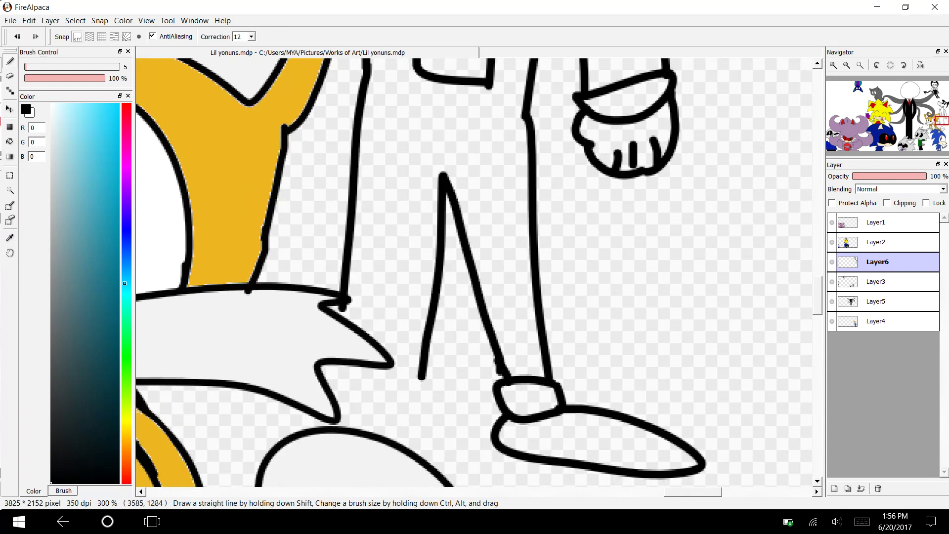
# - Draw the hem, ankle cuff and shoe of the leg beside the fox's scarf-like fur, and undo the last two strokes
pyautogui.moveTo(421, 379); pyautogui.dragTo(329, 367)
pyautogui.moveTo(346, 303); pyautogui.dragTo(340, 317)
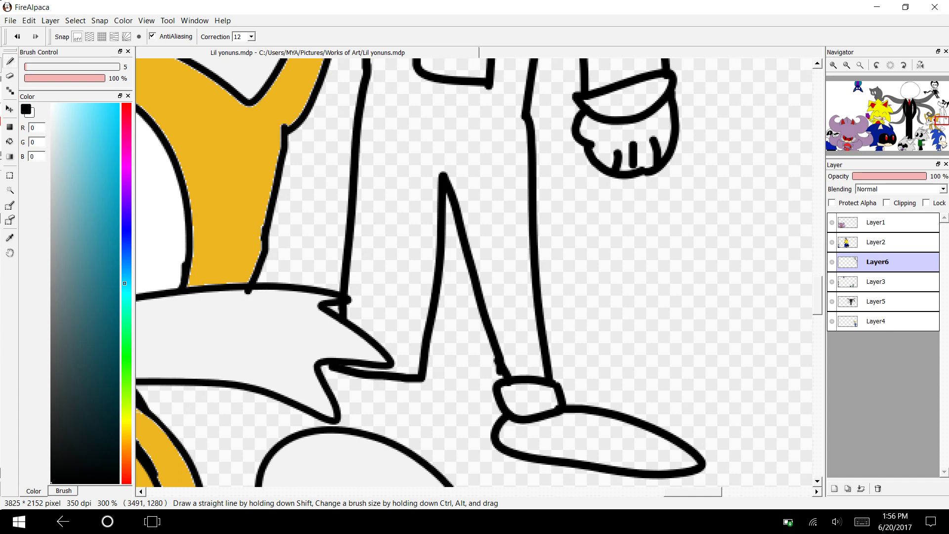
pyautogui.moveTo(425, 379)
pyautogui.mouseDown()
pyautogui.moveTo(329, 370)
pyautogui.moveTo(419, 403)
pyautogui.moveTo(329, 386)
pyautogui.mouseUp()
pyautogui.moveTo(421, 399)
pyautogui.mouseDown()
pyautogui.moveTo(425, 424)
pyautogui.moveTo(399, 437)
pyautogui.mouseUp()
pyautogui.moveTo(325, 368)
pyautogui.mouseDown()
pyautogui.moveTo(333, 381)
pyautogui.moveTo(244, 437)
pyautogui.moveTo(427, 445)
pyautogui.mouseUp()
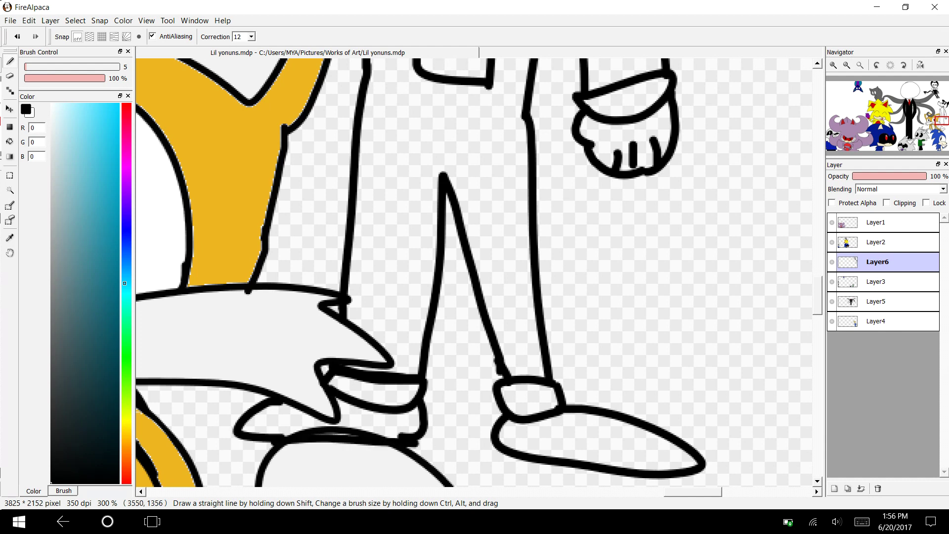
pyautogui.hotkey('ctrl', 'z')
pyautogui.hotkey('ctrl', 'z')
# - Draw two round buttons on the overalls just below the waist line
pyautogui.scroll(10, 474, 272)
pyautogui.scroll(-5, 474, 272)
pyautogui.moveTo(404, 261); pyautogui.dragTo(400, 266)
pyautogui.moveTo(491, 270)
pyautogui.mouseDown()
pyautogui.moveTo(480, 271)
pyautogui.moveTo(496, 280)
pyautogui.mouseUp()
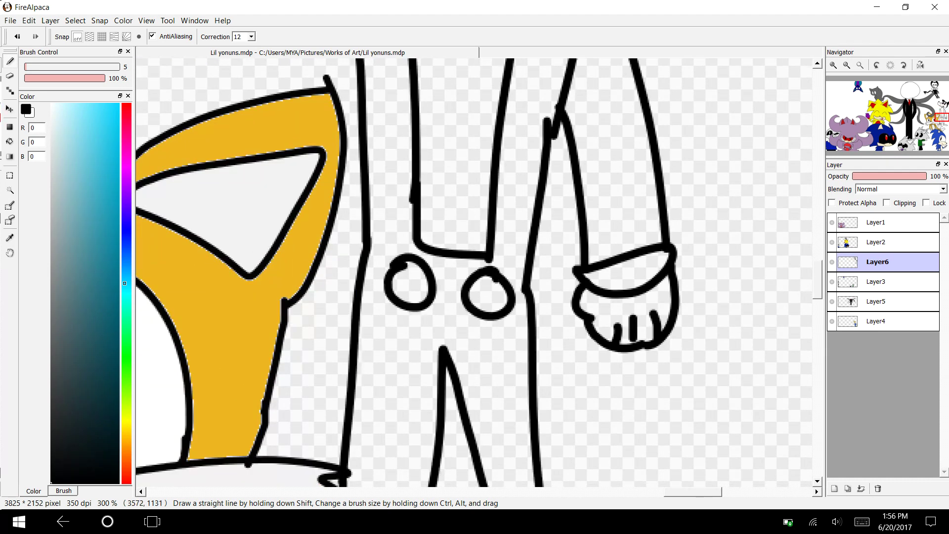
# - Draw a bushy tail with jagged points extending outward from the hip below the lowered hand
pyautogui.hscroll(4, 475, 272)
pyautogui.scroll(-4, 474, 272)
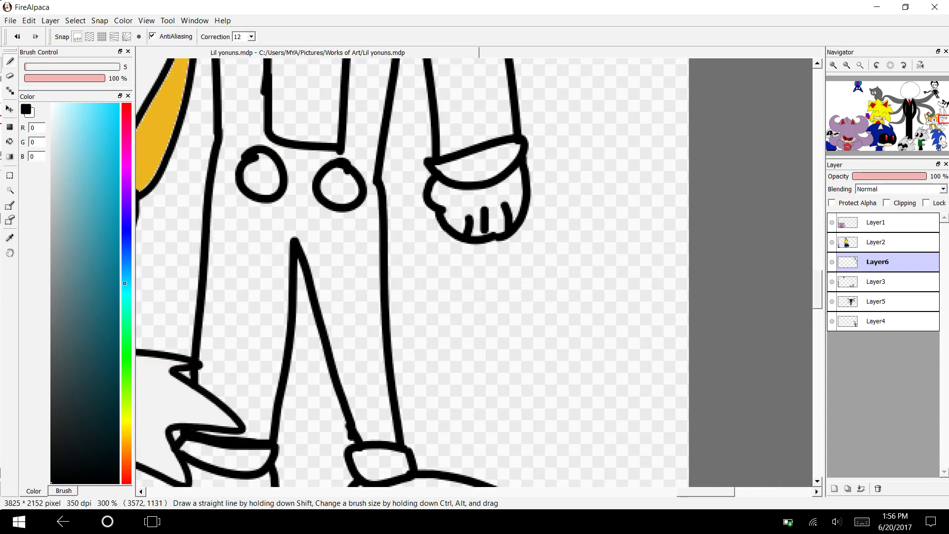
pyautogui.moveTo(380, 159)
pyautogui.mouseDown()
pyautogui.moveTo(495, 275)
pyautogui.moveTo(638, 287)
pyautogui.moveTo(569, 360)
pyautogui.moveTo(512, 352)
pyautogui.moveTo(423, 294)
pyautogui.moveTo(379, 232)
pyautogui.mouseUp()
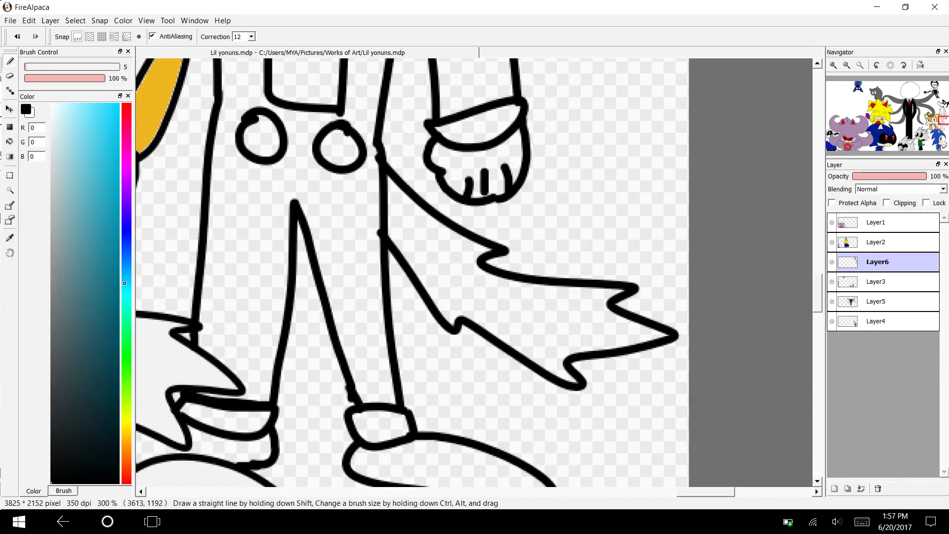
pyautogui.click(931, 521)
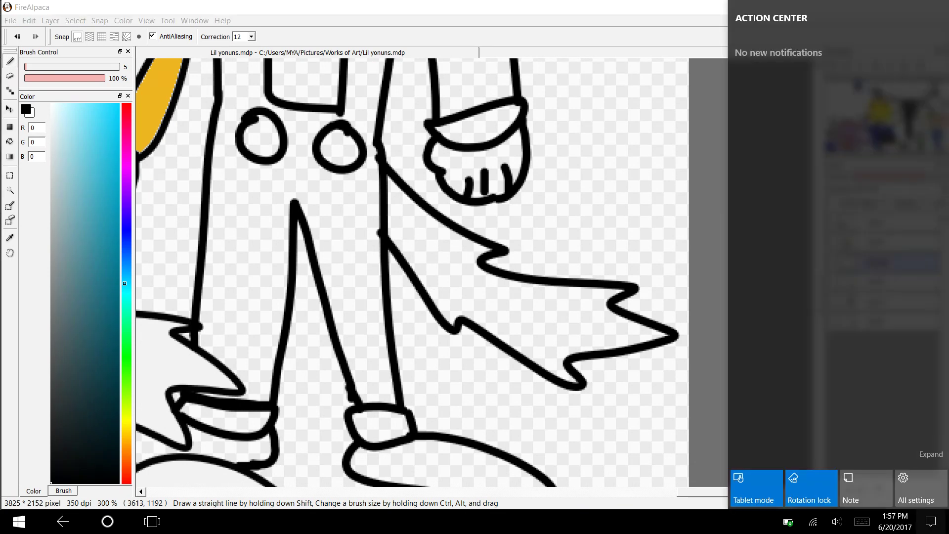
pyautogui.press('super+a')
# - Draw the inner line of a bent arm raised toward the snout and a four-sided glove cuff at its end
pyautogui.moveTo(865, 127); pyautogui.dragTo(939, 114)
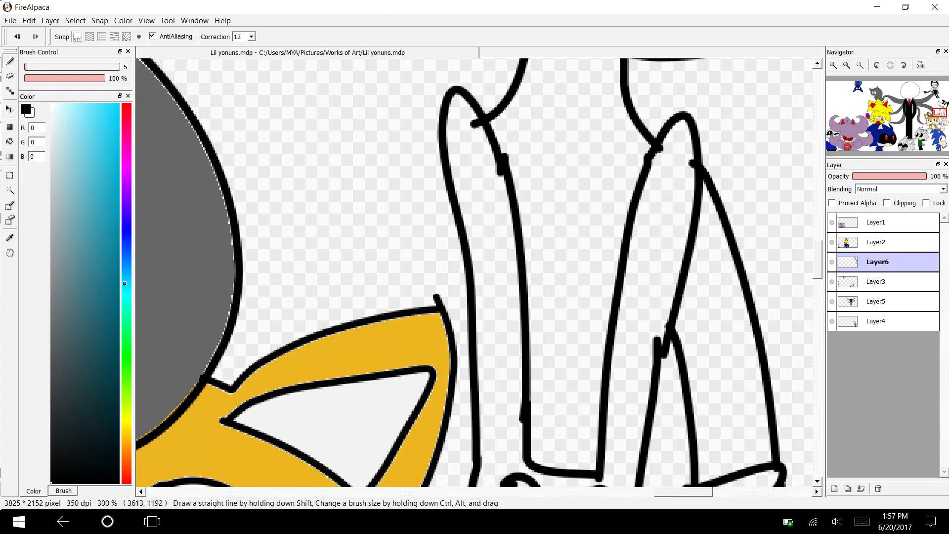
pyautogui.moveTo(817, 259); pyautogui.dragTo(817, 238)
pyautogui.moveTo(439, 369)
pyautogui.mouseDown()
pyautogui.moveTo(314, 426)
pyautogui.moveTo(398, 231)
pyautogui.moveTo(378, 285)
pyautogui.mouseUp()
pyautogui.hotkey('ctrl', 'z')
pyautogui.moveTo(369, 283)
pyautogui.mouseDown()
pyautogui.moveTo(312, 256)
pyautogui.moveTo(403, 258)
pyautogui.moveTo(369, 281)
pyautogui.mouseUp()
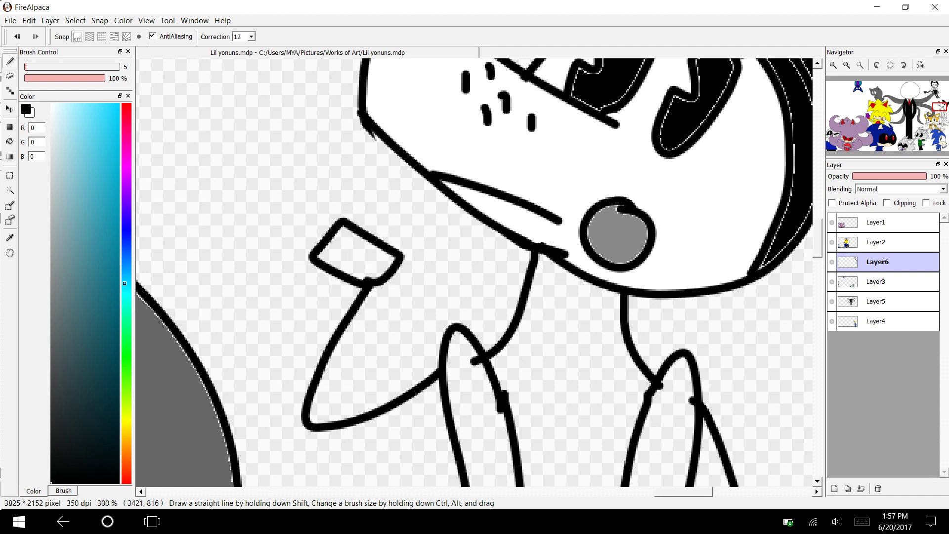
# - Add a rounded hand with three finger lines above the cuff and close the raised arm's outer edge and elbow
pyautogui.moveTo(339, 225)
pyautogui.mouseDown()
pyautogui.moveTo(332, 190)
pyautogui.moveTo(387, 161)
pyautogui.moveTo(413, 164)
pyautogui.mouseUp()
pyautogui.moveTo(402, 256)
pyautogui.mouseDown()
pyautogui.moveTo(425, 231)
pyautogui.moveTo(420, 181)
pyautogui.moveTo(402, 168)
pyautogui.moveTo(392, 212)
pyautogui.mouseUp()
pyautogui.moveTo(385, 182)
pyautogui.mouseDown()
pyautogui.moveTo(391, 211)
pyautogui.moveTo(348, 201)
pyautogui.mouseUp()
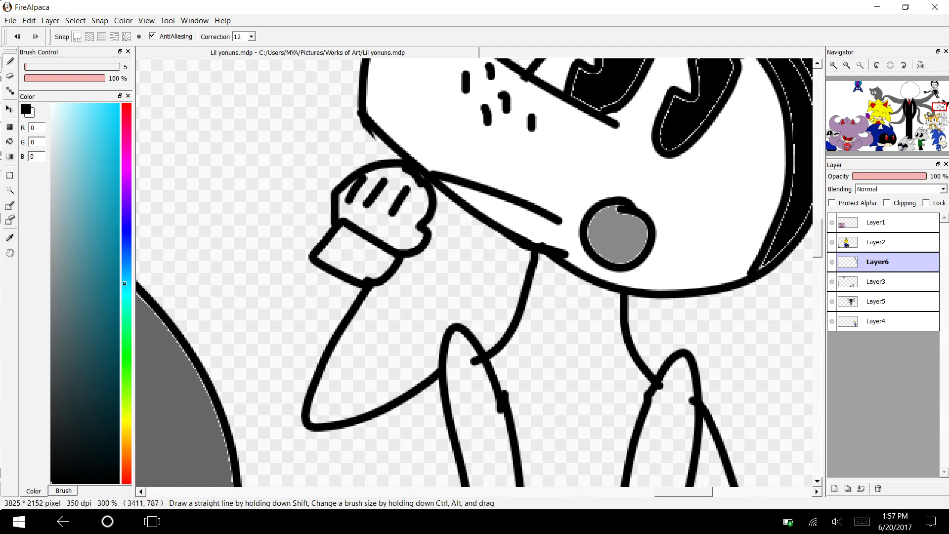
pyautogui.moveTo(319, 264)
pyautogui.mouseDown()
pyautogui.moveTo(291, 321)
pyautogui.moveTo(250, 470)
pyautogui.mouseUp()
pyautogui.moveTo(451, 438)
pyautogui.mouseDown()
pyautogui.moveTo(412, 467)
pyautogui.moveTo(246, 472)
pyautogui.mouseUp()
# - Fill the raised arm, torso, lowered arm and tail with black
pyautogui.press('g')
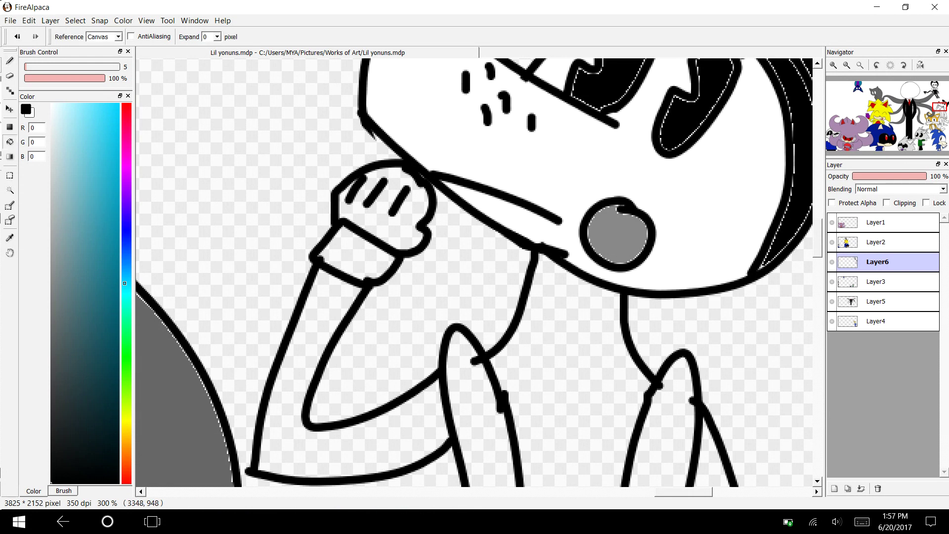
pyautogui.click(306, 445)
pyautogui.click(569, 371)
pyautogui.moveTo(818, 235); pyautogui.dragTo(819, 274)
pyautogui.click(714, 219)
pyautogui.click(689, 420)
# - Fill both ankle cuffs, both shoes and the two overall buttons with black
pyautogui.scroll(-5, 637, 326)
pyautogui.click(637, 331)
pyautogui.click(665, 370)
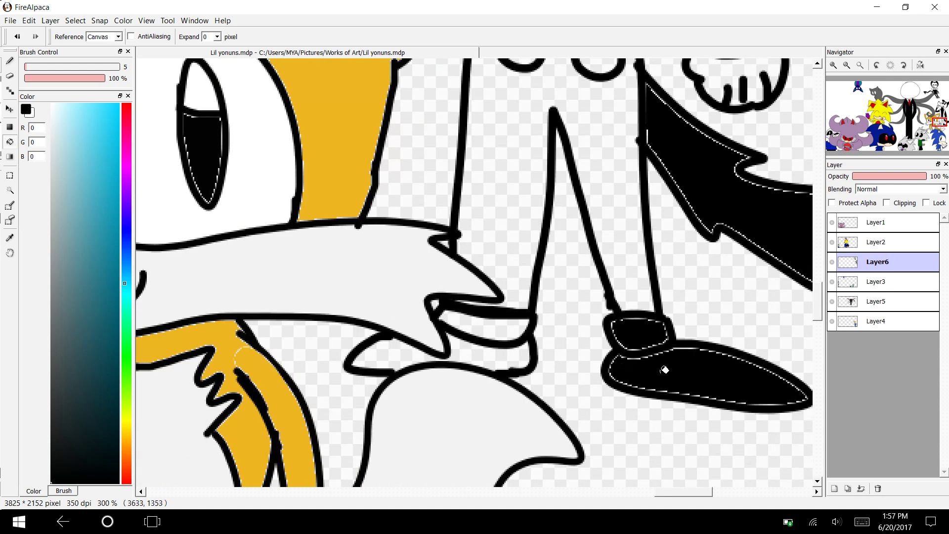
pyautogui.click(489, 352)
pyautogui.click(502, 324)
pyautogui.moveTo(816, 292); pyautogui.dragTo(815, 238)
pyautogui.click(520, 359)
pyautogui.click(599, 371)
# - Fill the raised hand and its glove cuff with white
pyautogui.moveTo(66, 160); pyautogui.dragTo(10, 91)
pyautogui.click(356, 217)
pyautogui.click(380, 197)
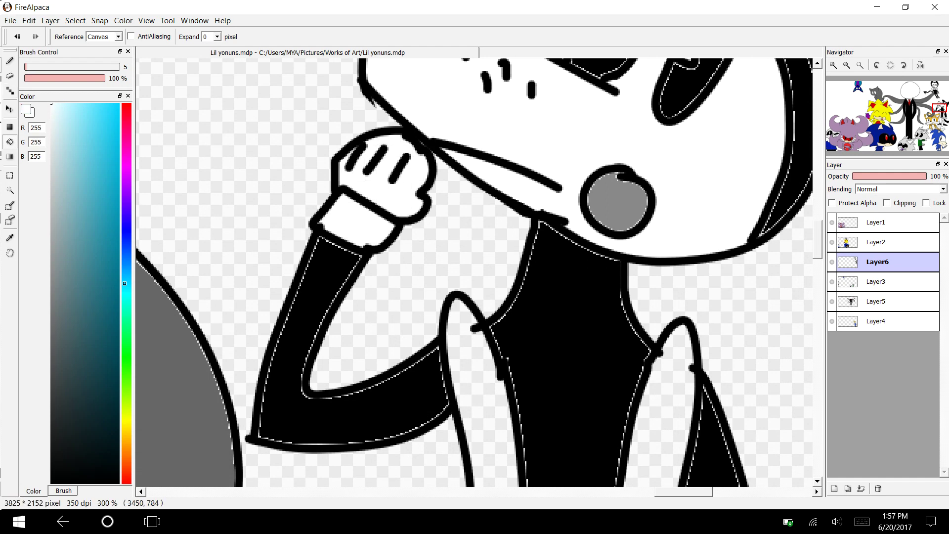
pyautogui.moveTo(817, 237); pyautogui.dragTo(818, 280)
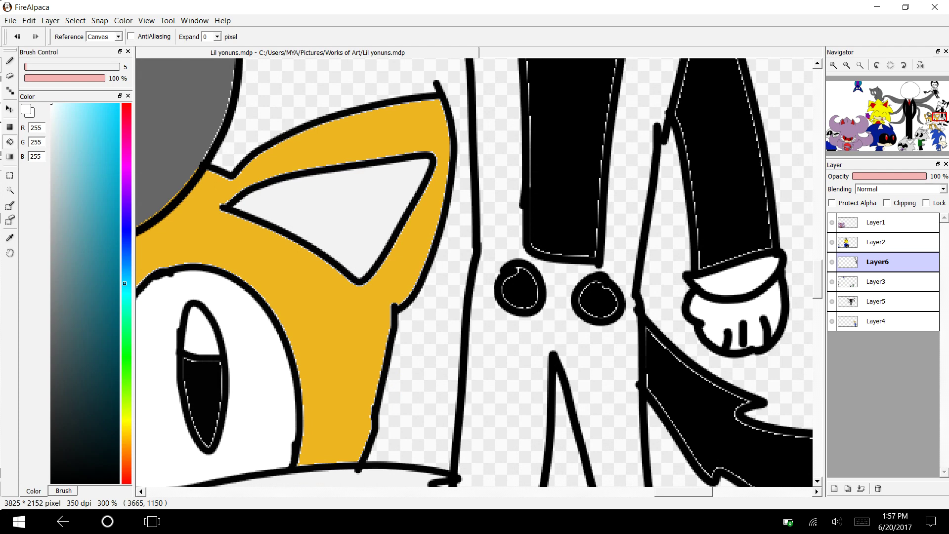
# - Fill the overalls with a tan colour (201, 176, 96)
pyautogui.click(125, 436)
pyautogui.moveTo(112, 257); pyautogui.dragTo(88, 185)
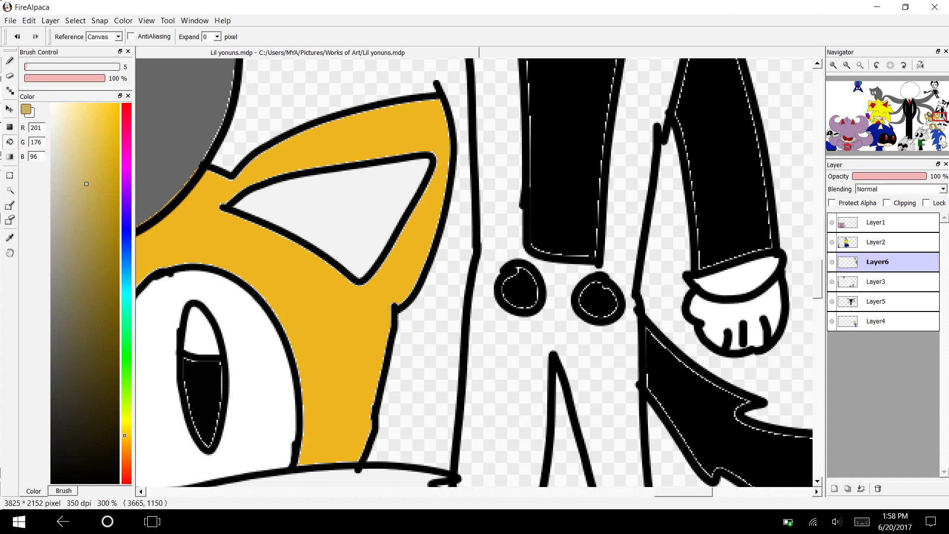
pyautogui.click(484, 351)
# - Draw three short black emphasis lines beside the horned, bow-tied figure's head
pyautogui.moveTo(818, 280); pyautogui.dragTo(818, 149)
pyautogui.click(9, 61)
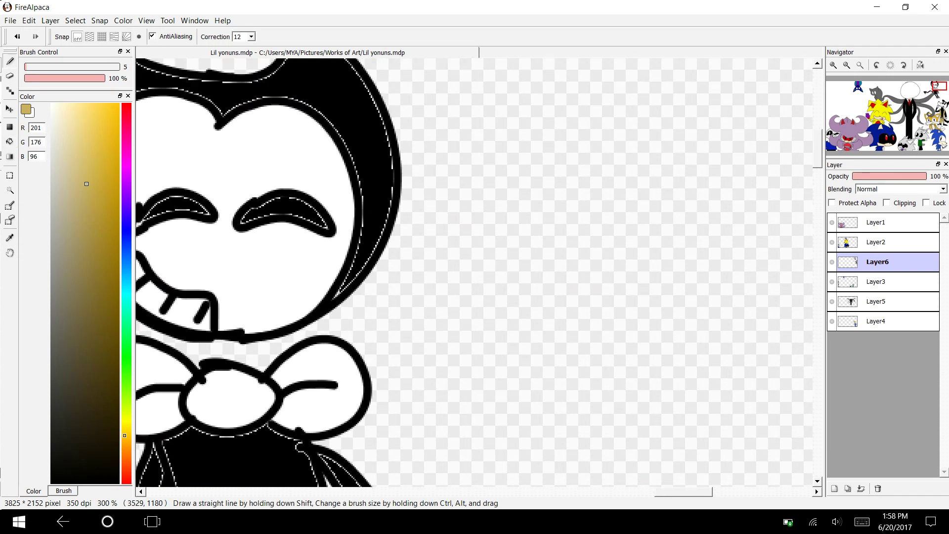
pyautogui.click(51, 483)
pyautogui.click(846, 65)
pyautogui.click(846, 65)
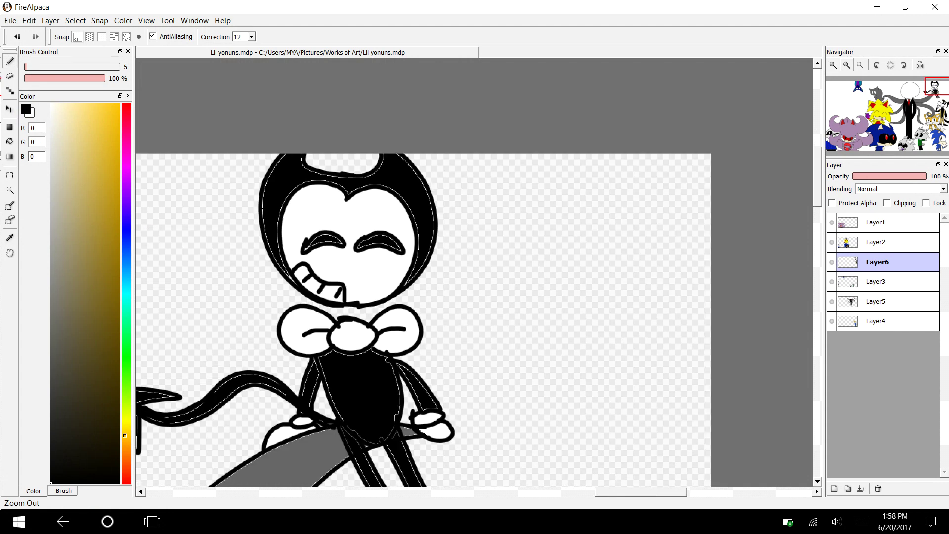
pyautogui.moveTo(452, 189); pyautogui.dragTo(485, 170)
pyautogui.moveTo(454, 237); pyautogui.dragTo(499, 226)
pyautogui.moveTo(448, 280); pyautogui.dragTo(480, 290)
# - Draw a black question mark above the long-snouted figure's head and touch up its mouth line
pyautogui.scroll(-5, 424, 273)
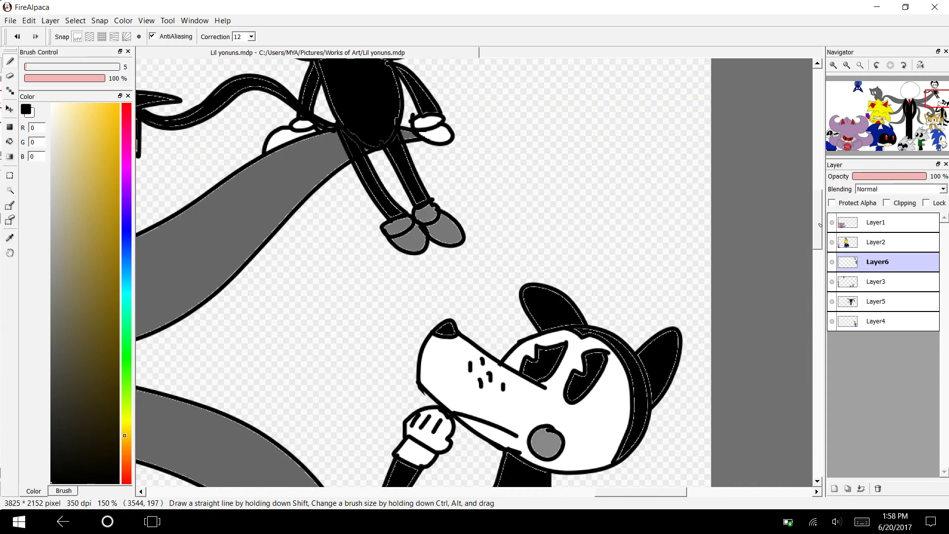
pyautogui.moveTo(493, 195); pyautogui.dragTo(497, 243)
pyautogui.moveTo(492, 270); pyautogui.dragTo(491, 281)
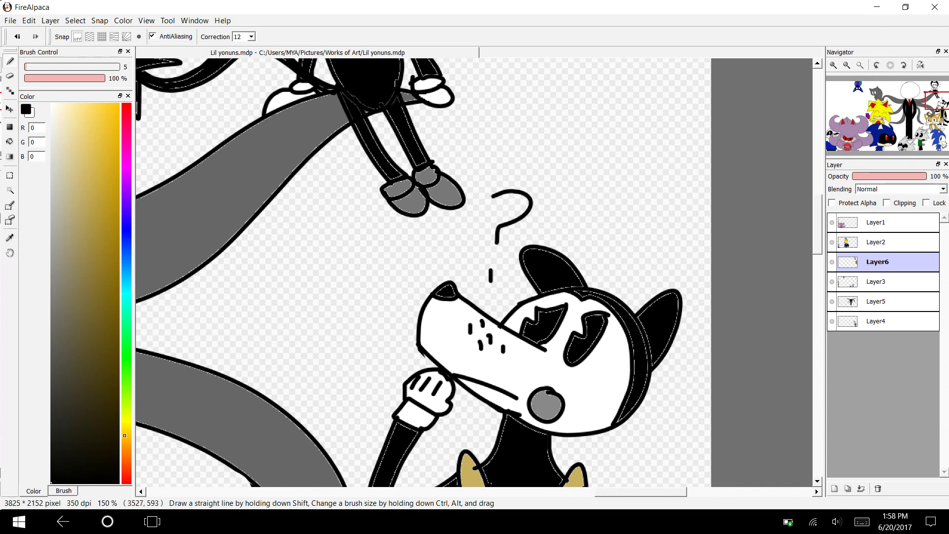
pyautogui.moveTo(514, 397); pyautogui.dragTo(500, 393)
# - Draw a black ground line behind the overalls figure's shoes, from the canvas edge to the orange fox's body
pyautogui.hotkey('ctrl', '0')
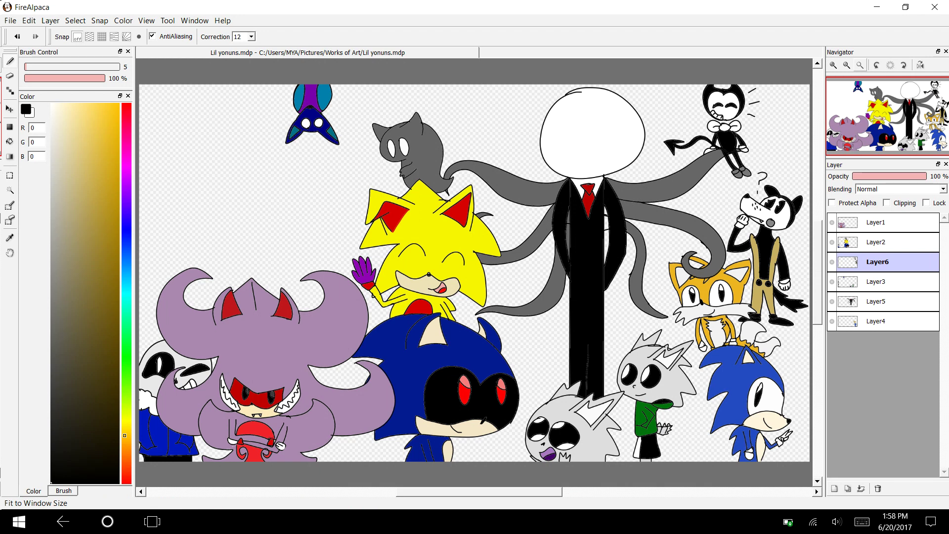
pyautogui.hotkey('ctrl', '+')
pyautogui.hotkey('ctrl', '+')
pyautogui.hotkey('ctrl', '+')
pyautogui.hotkey('ctrl', '+')
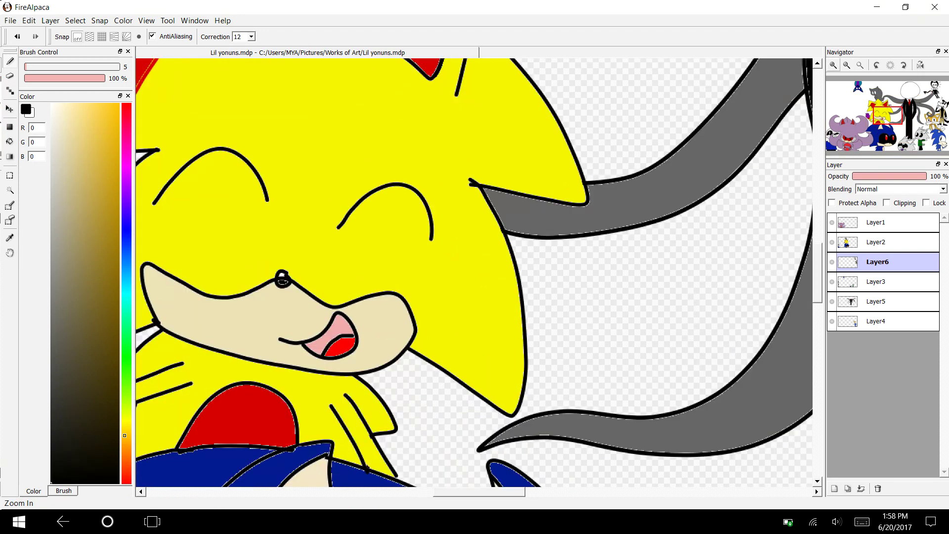
pyautogui.moveTo(893, 120); pyautogui.dragTo(941, 121)
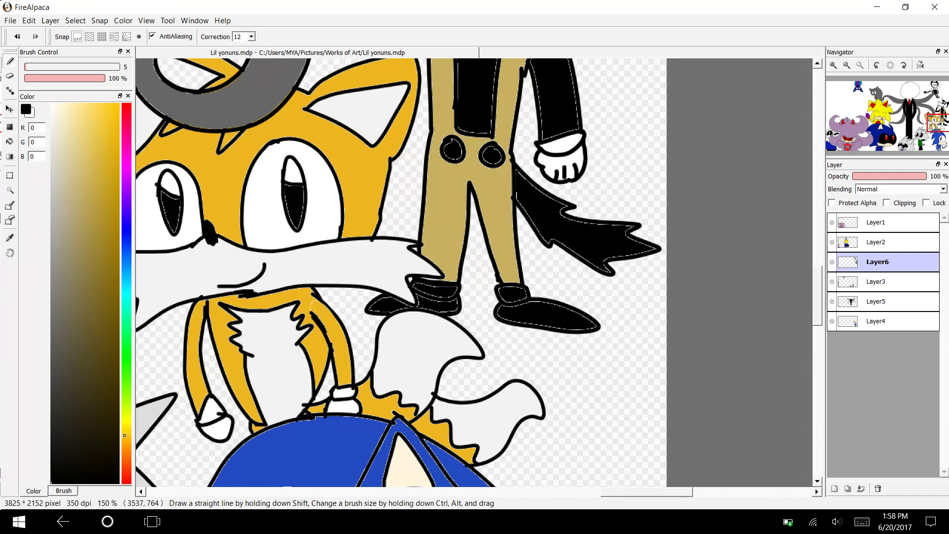
pyautogui.moveTo(682, 330); pyautogui.dragTo(453, 313)
pyautogui.moveTo(367, 311); pyautogui.dragTo(329, 309)
pyautogui.hotkey('ctrl', 'z')
pyautogui.hotkey('ctrl', 'z')
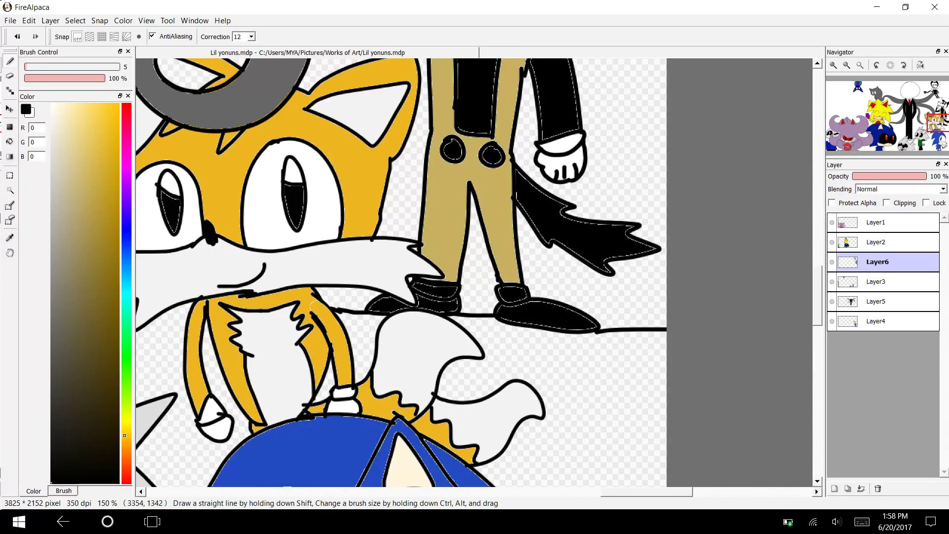
pyautogui.click(860, 65)
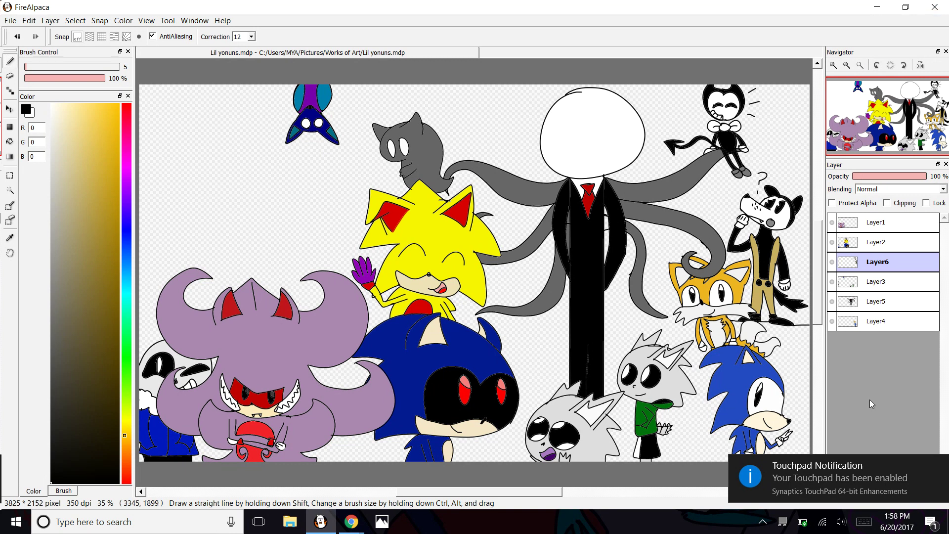
pyautogui.click(939, 463)
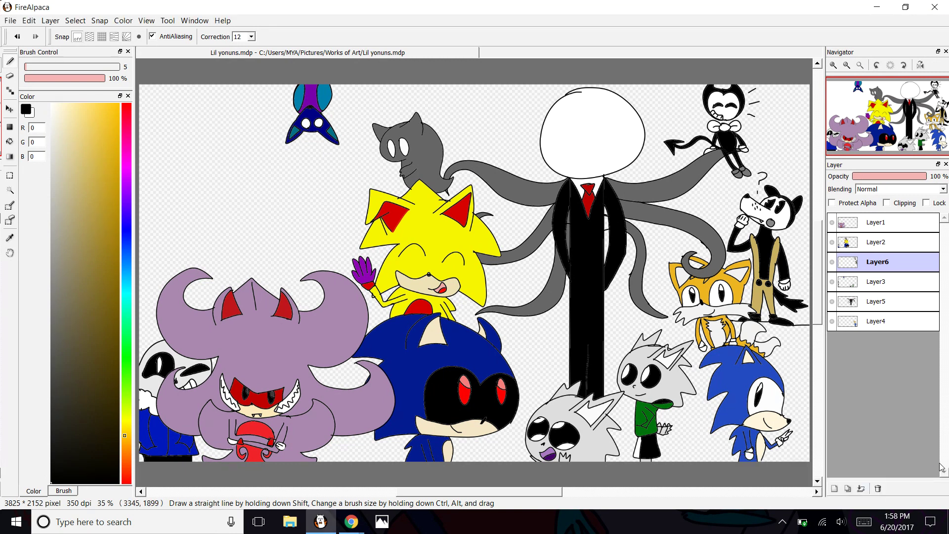